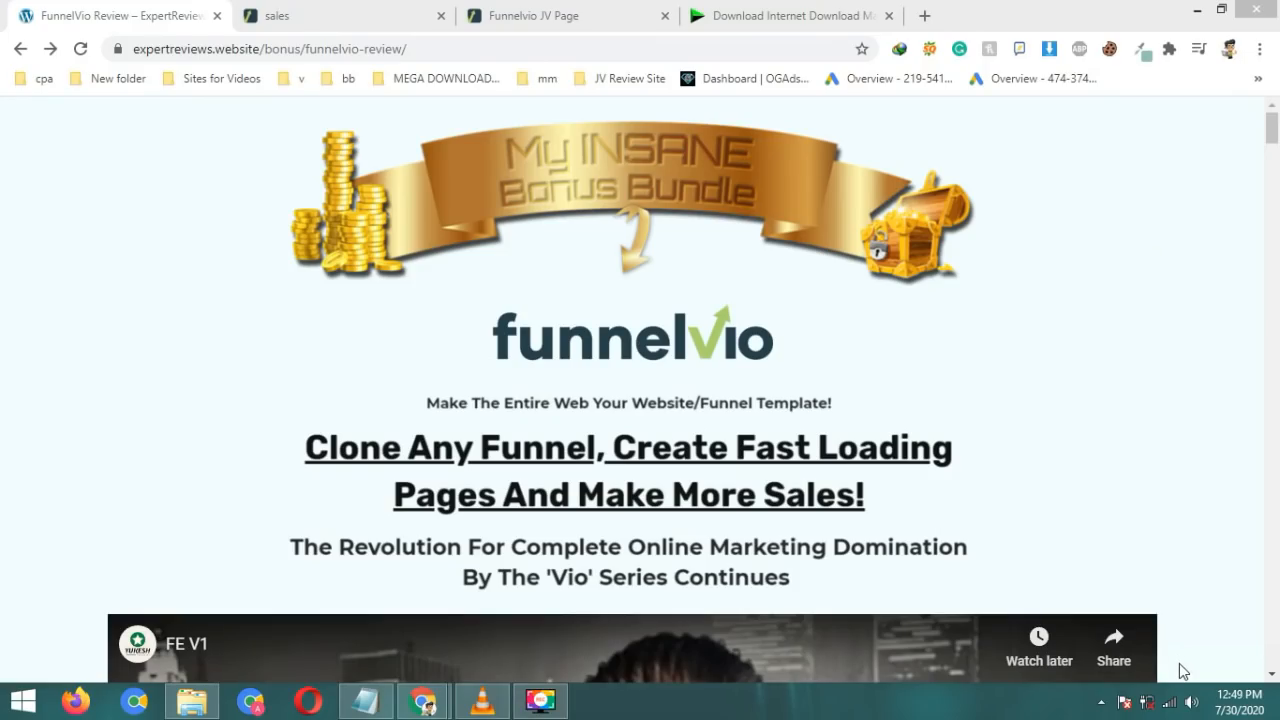
Look through the FunnelVio review page's prices, upsells and bonus packages, and return to the introductory video
left_click(1088, 327)
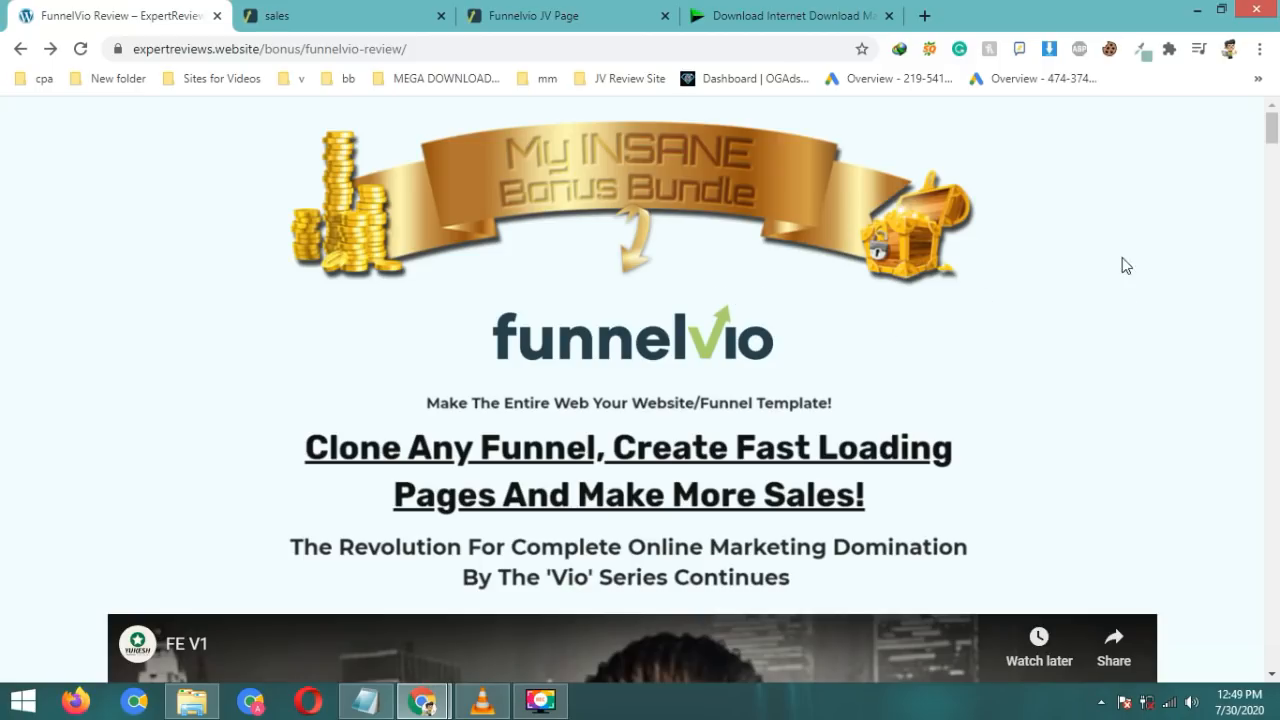
scroll(1120, 286, "down", 15)
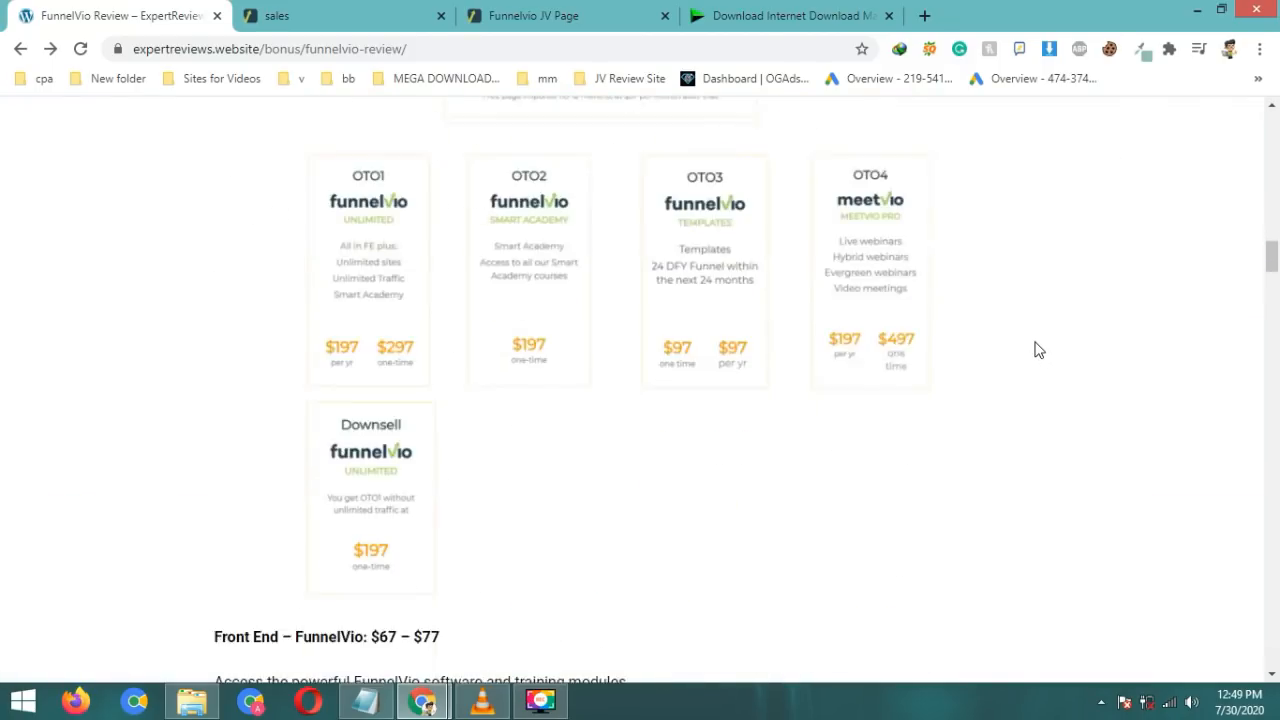
scroll(1037, 349, "down", 20)
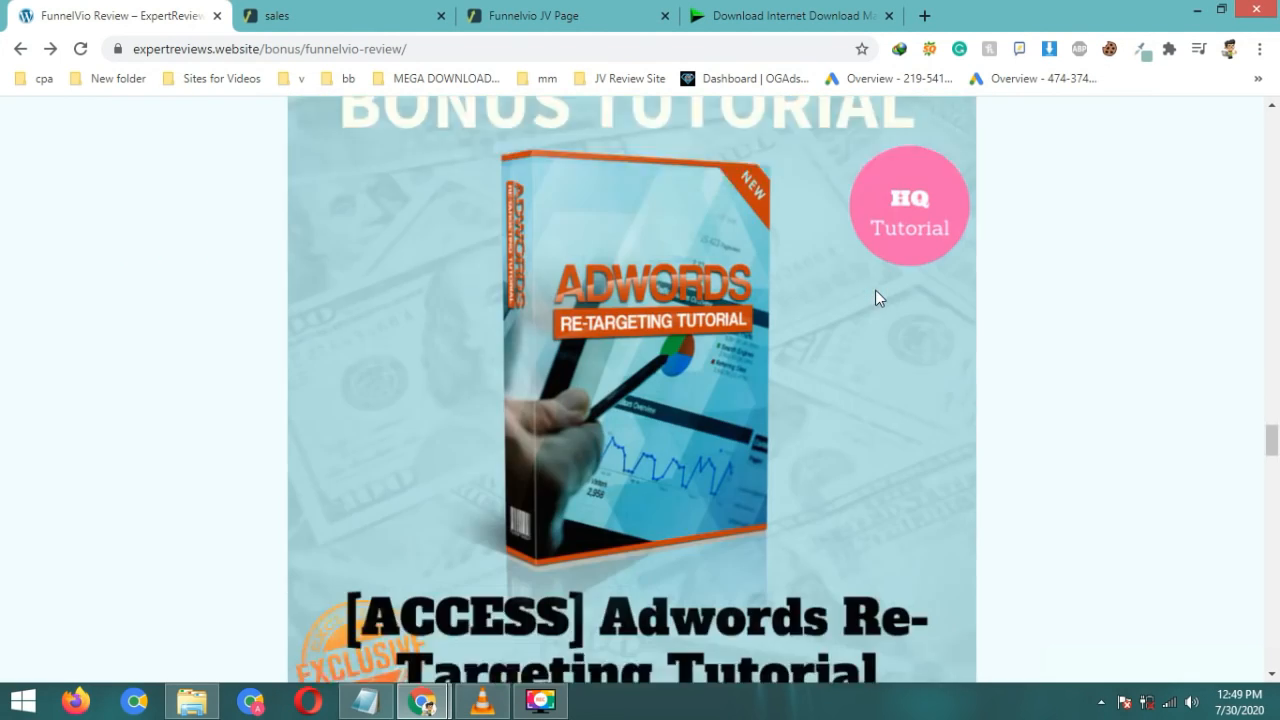
scroll(875, 290, "down", 20)
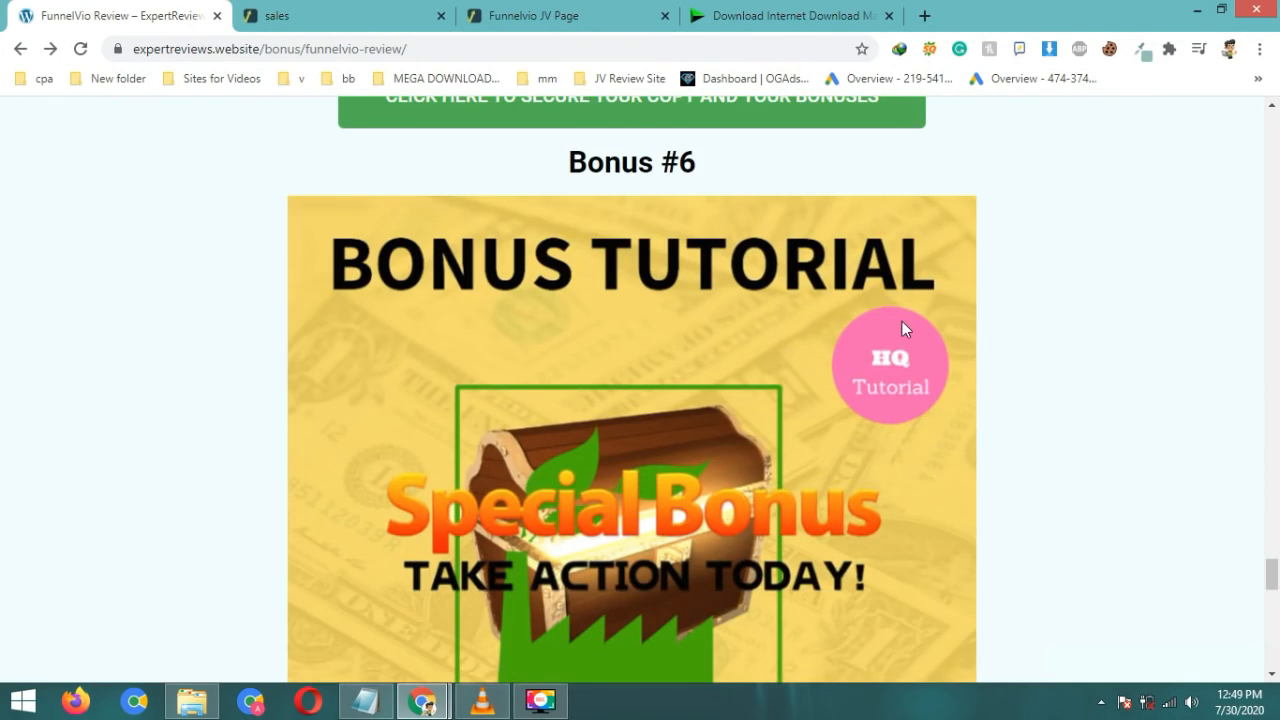
scroll(902, 321, "down", 4)
scroll(902, 321, "up", 8)
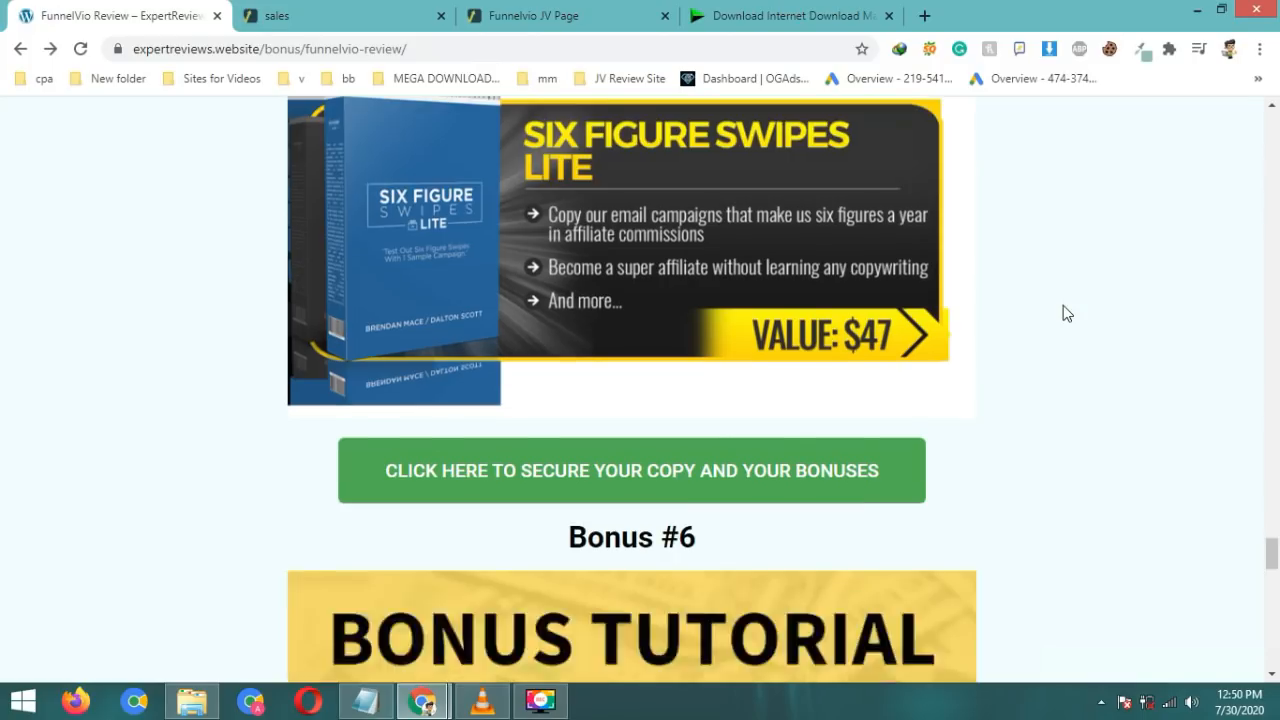
scroll(1063, 311, "down", 8)
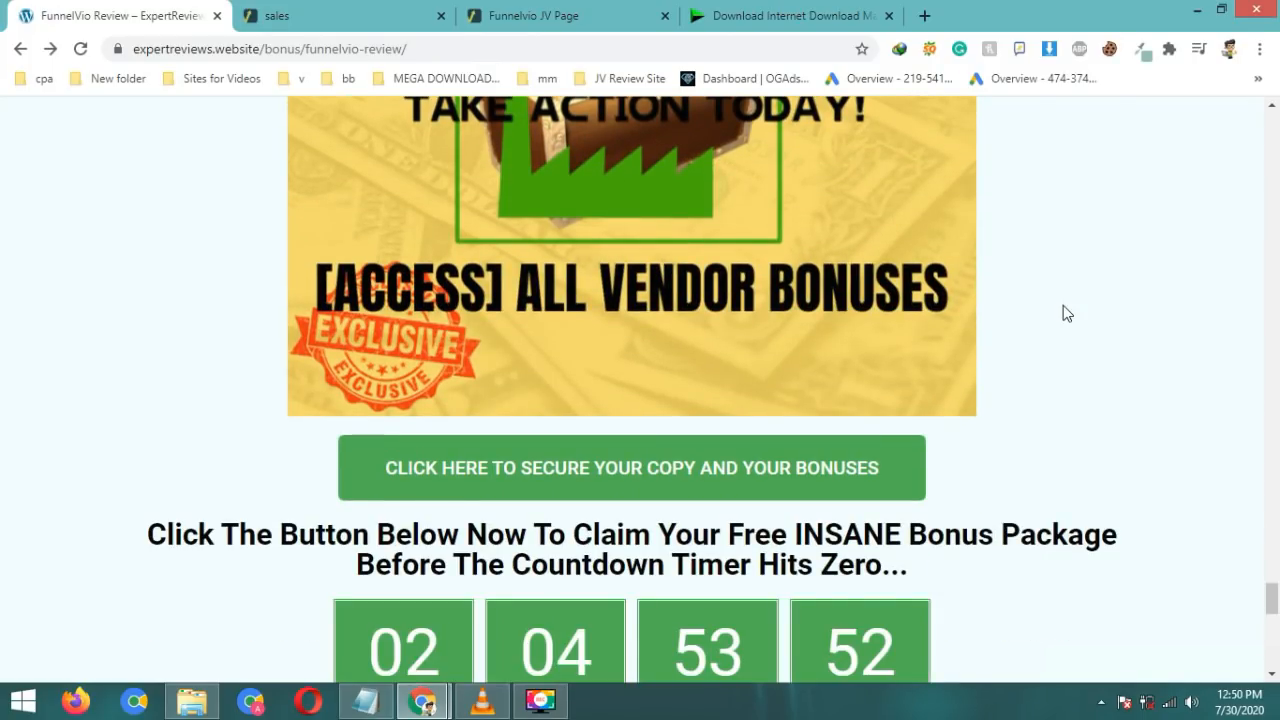
scroll(1066, 313, "up", 12)
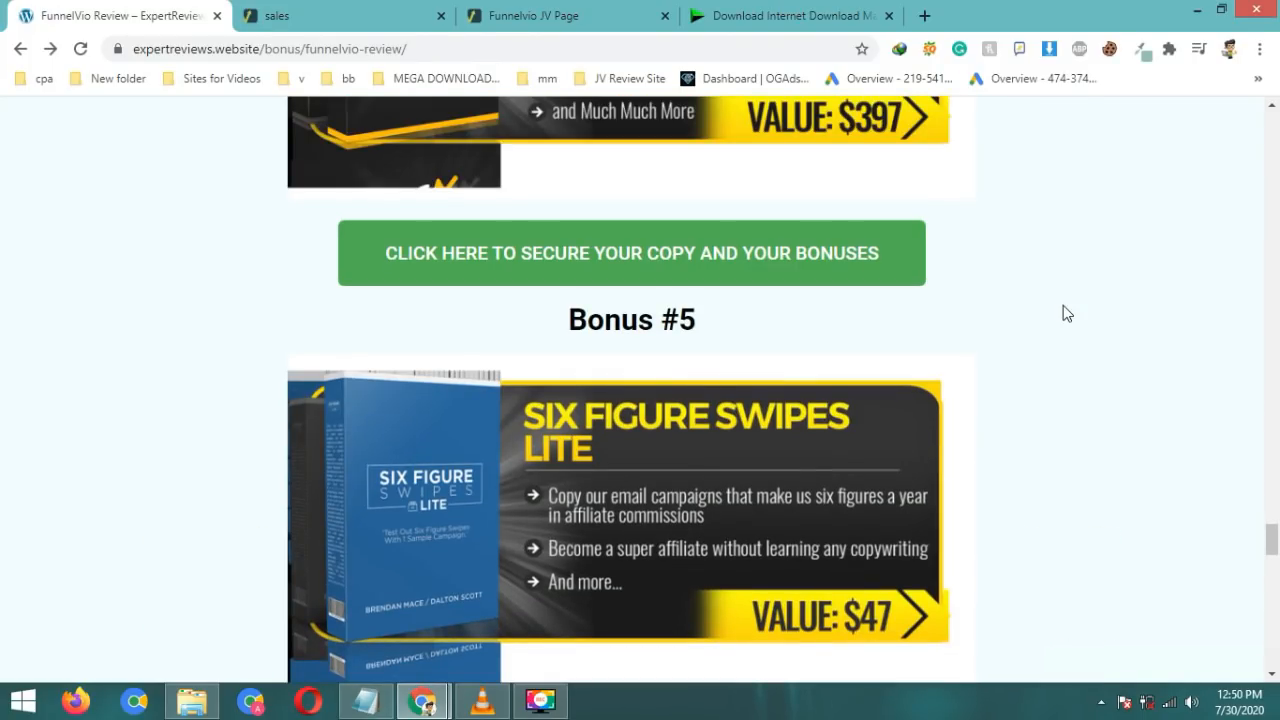
scroll(1066, 313, "up", 10)
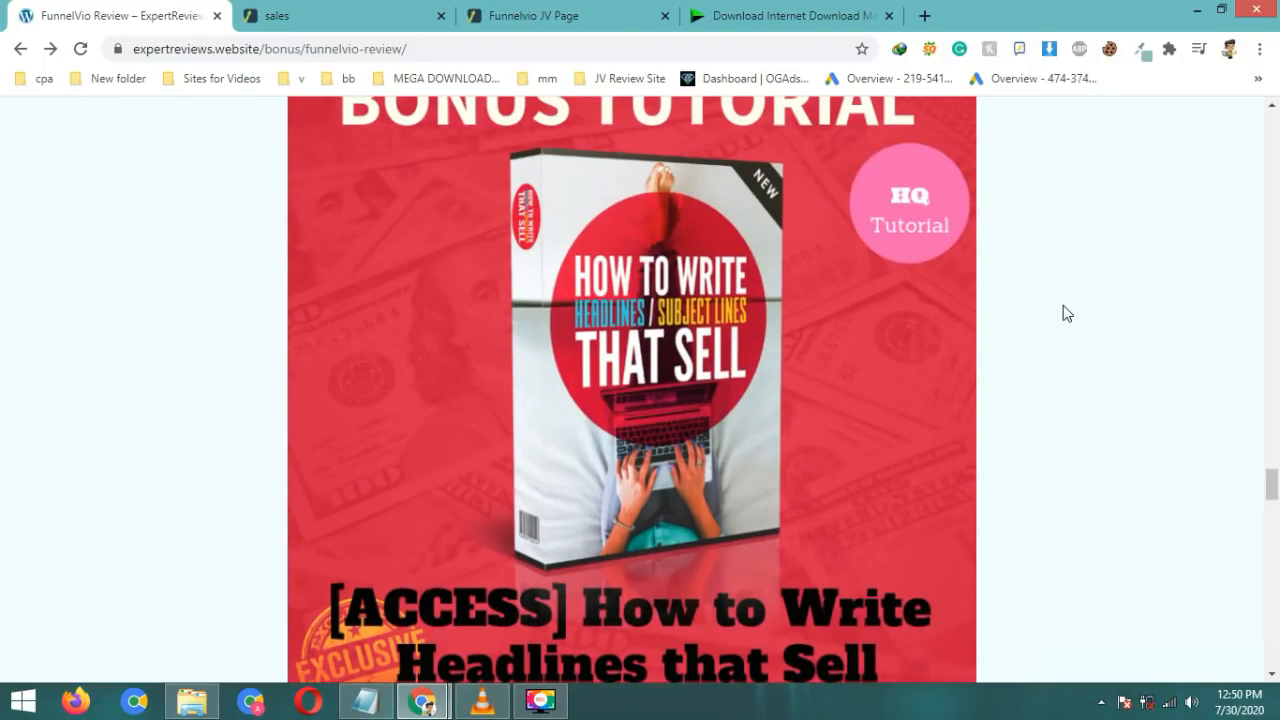
scroll(1066, 313, "up", 8)
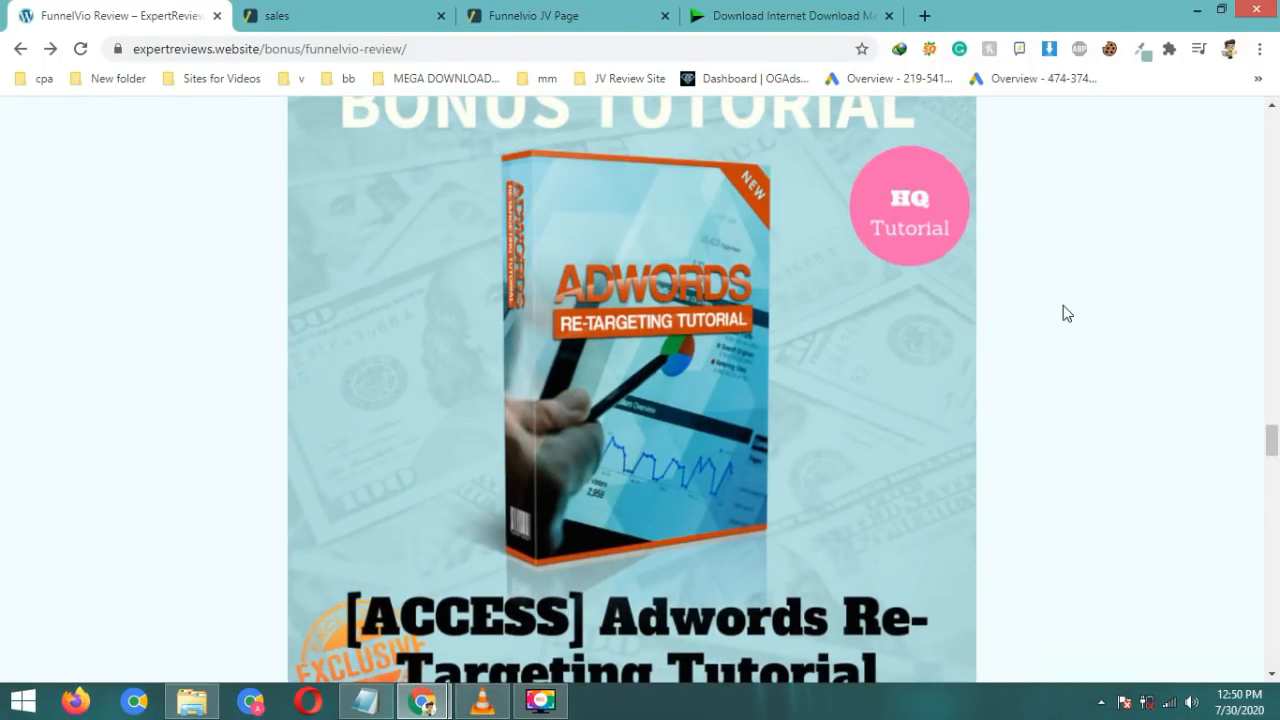
scroll(1066, 313, "up", 10)
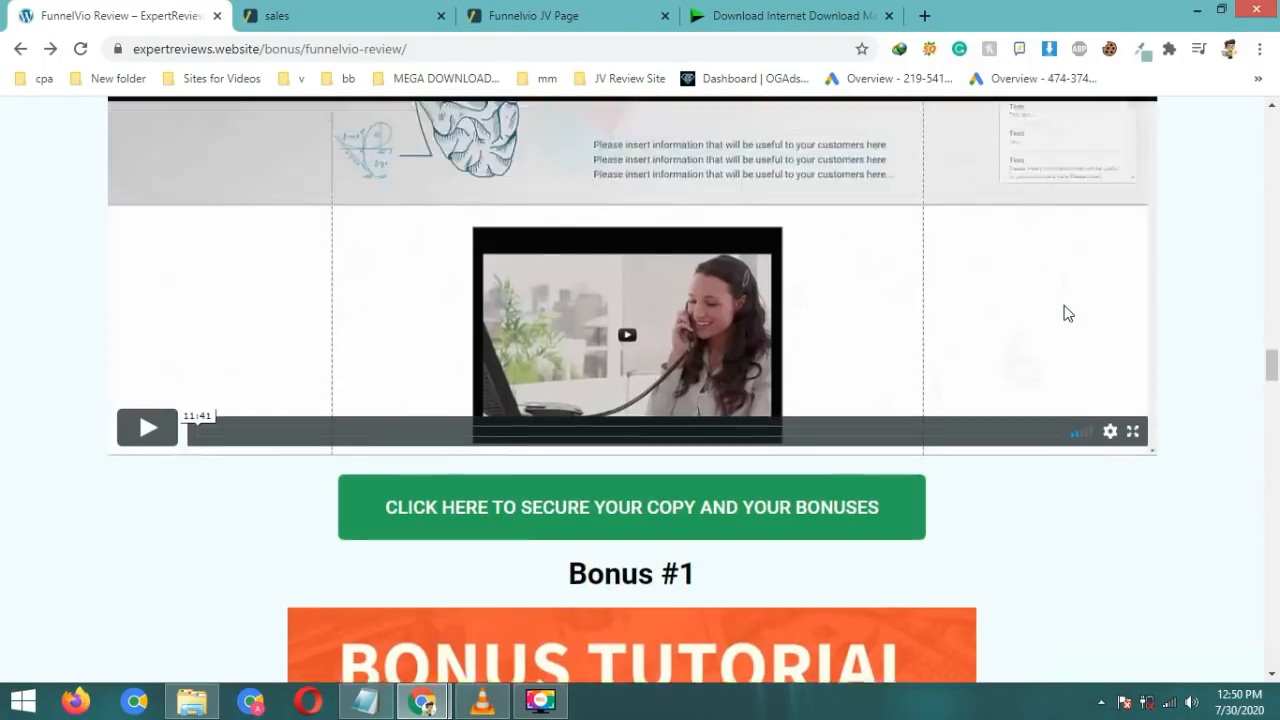
scroll(1134, 289, "up", 20)
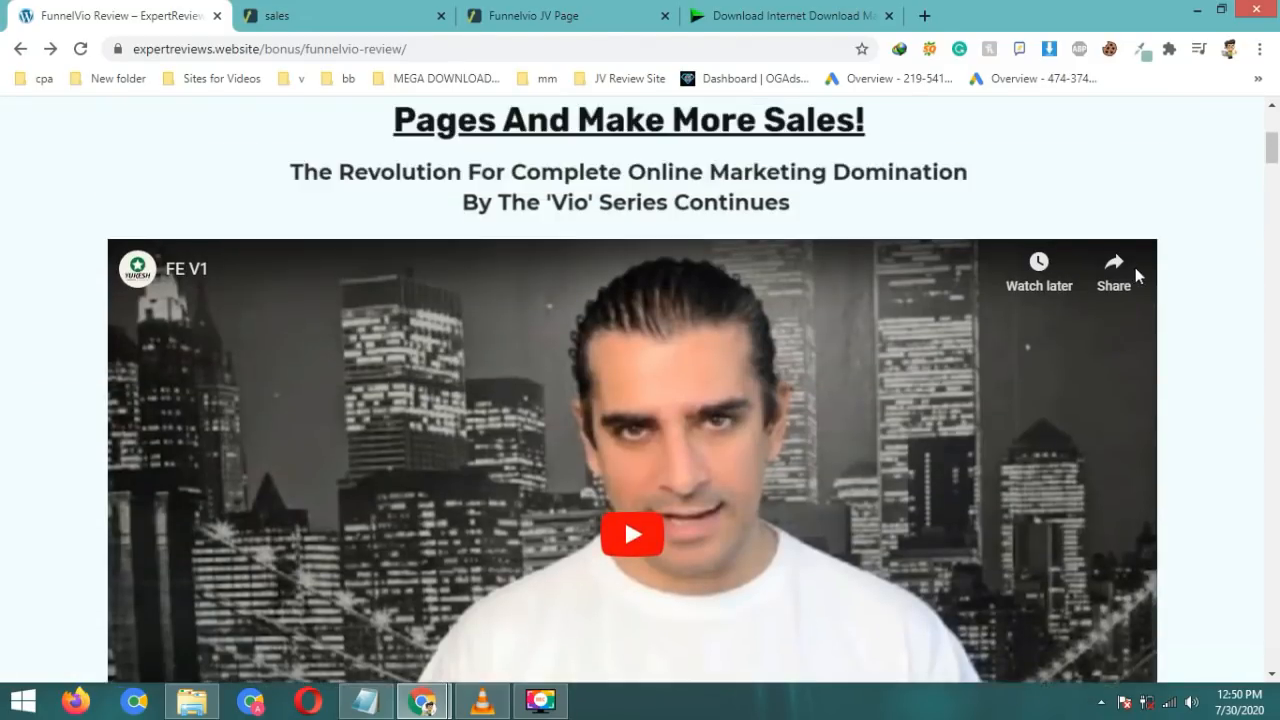
scroll(1136, 275, "up", 4)
Review the countdown, the FunnelVio product overview and the Fuego Multiplier bonus with the secure-your-copy link beneath it
scroll(1137, 275, "down", 12)
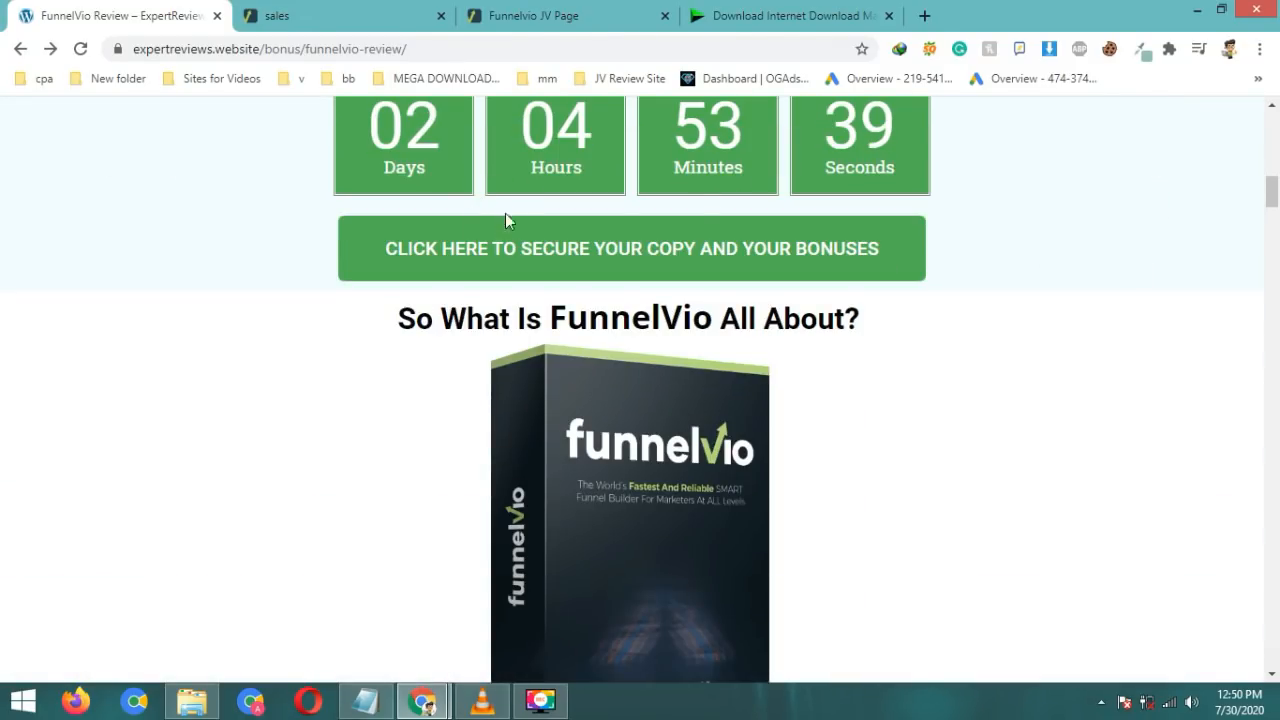
scroll(1008, 312, "down", 3)
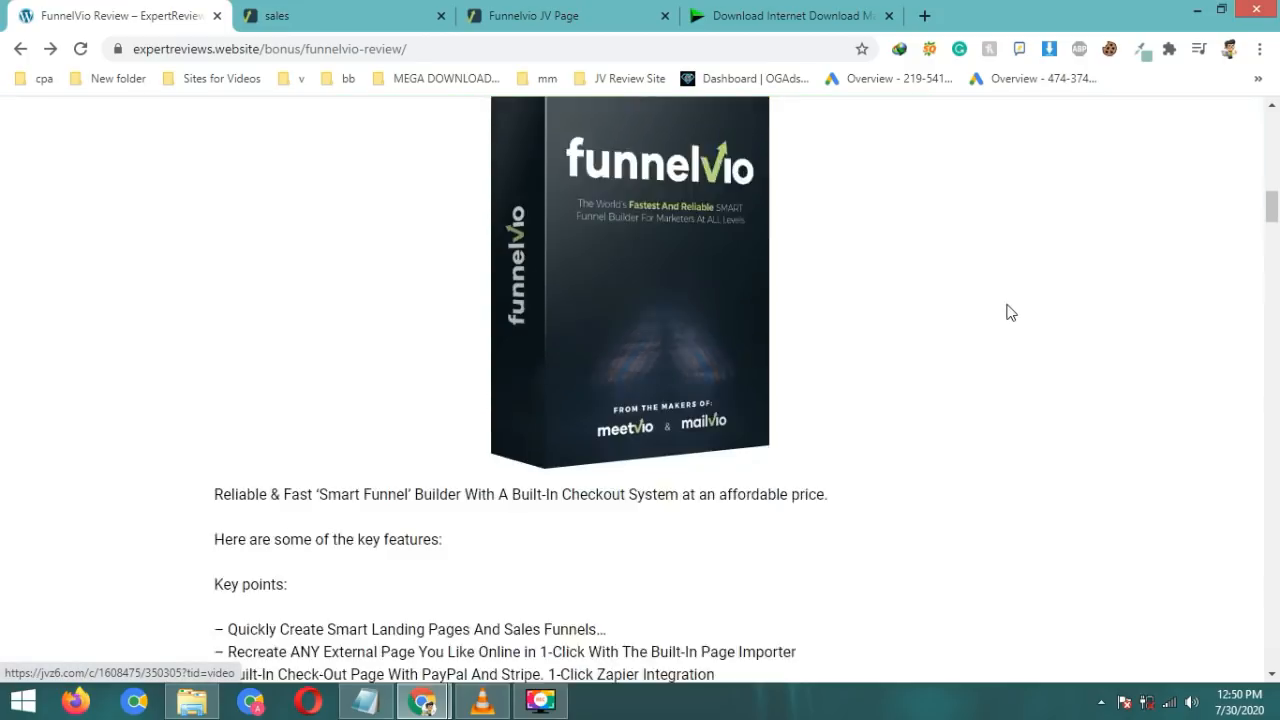
scroll(1008, 312, "down", 20)
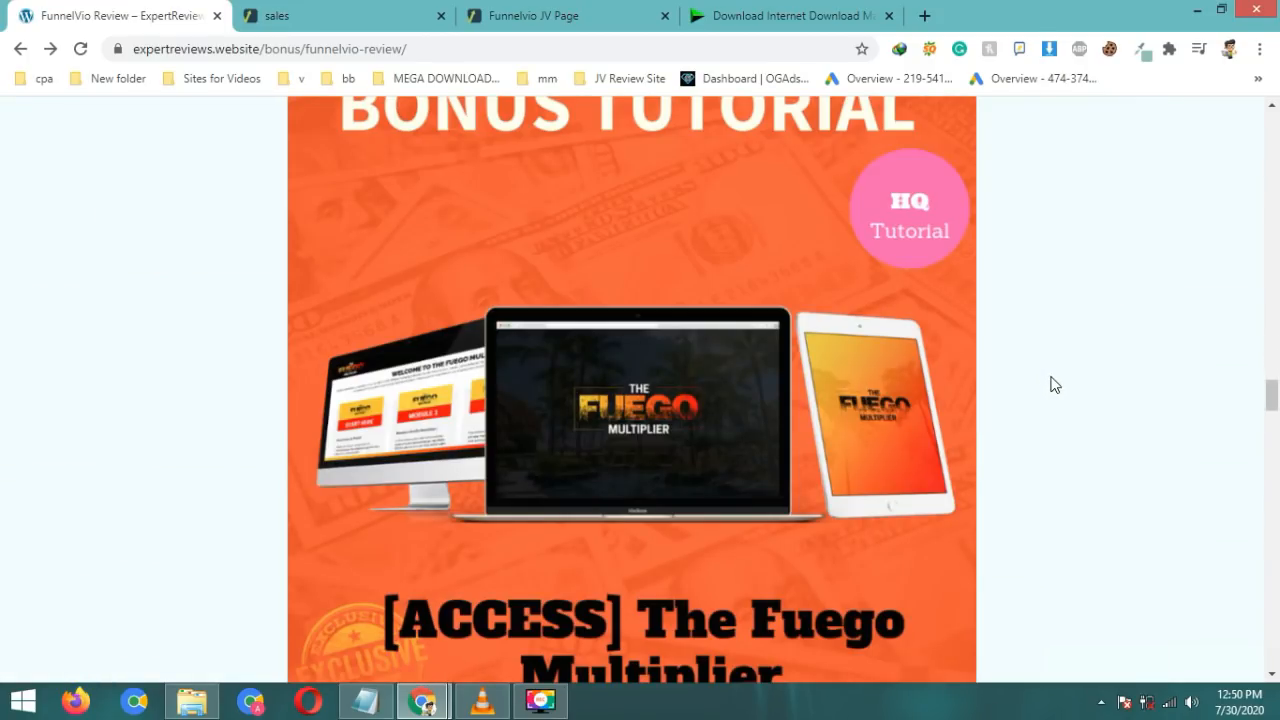
scroll(1050, 384, "down", 5)
scroll(1046, 374, "down", 1)
scroll(446, 191, "up", 1)
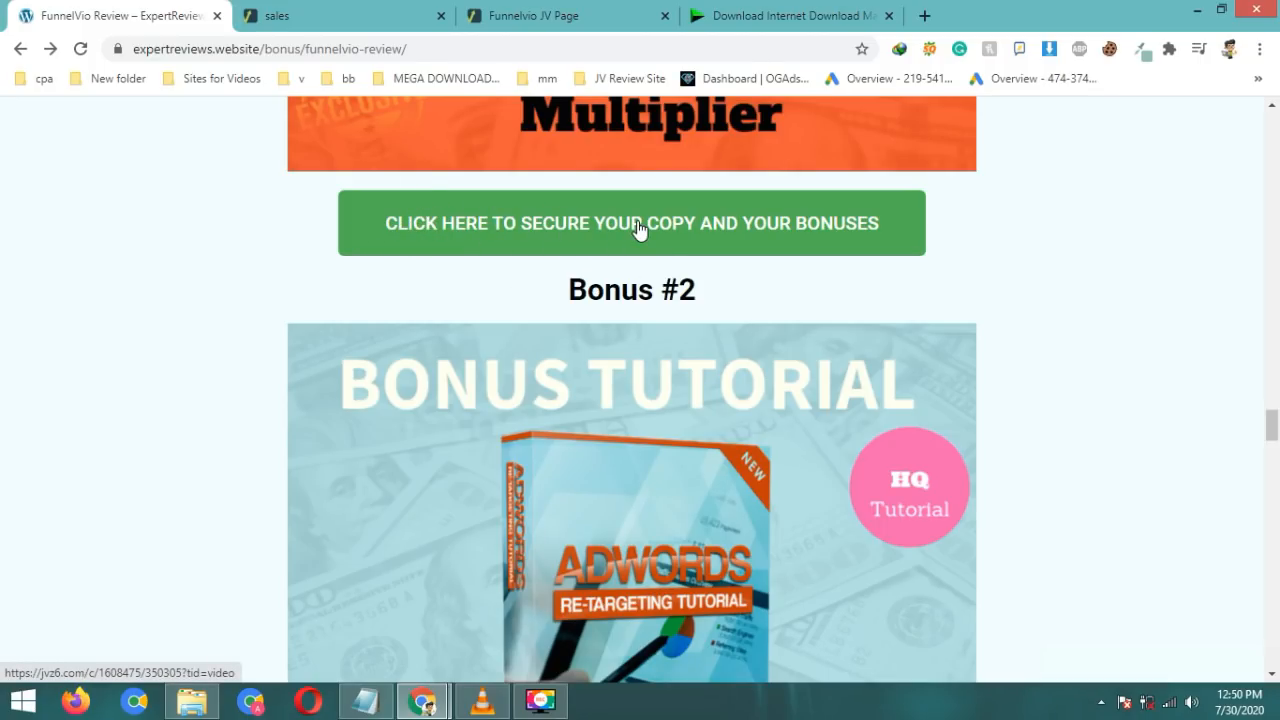
Open the FunnelVio sales page and examine its video and the Get Access to Funnelvio Now offer
left_click(326, 10)
scroll(719, 290, "down", 5)
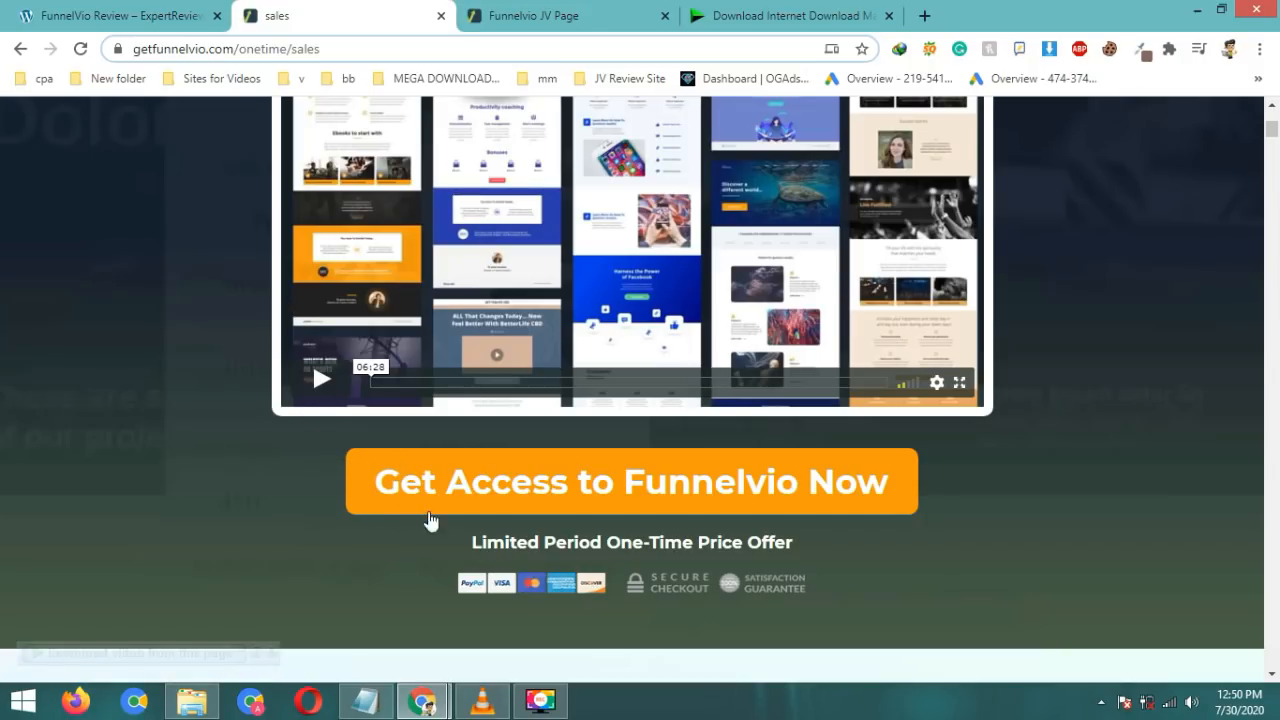
scroll(429, 521, "up", 5)
scroll(429, 521, "down", 1)
scroll(429, 521, "up", 2)
scroll(411, 374, "down", 5)
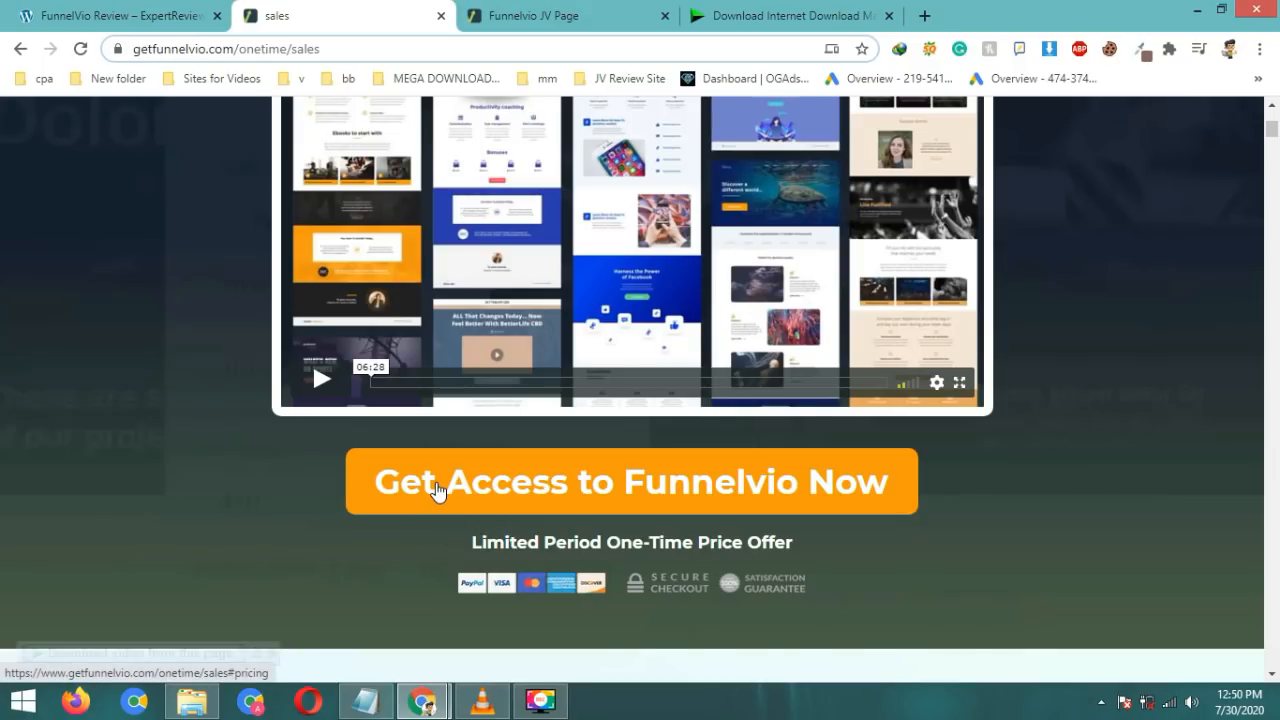
Return to the FunnelVio review page and highlight the bonus expiry countdown to check the time remaining
left_click_drag(402, 312, 1103, 316)
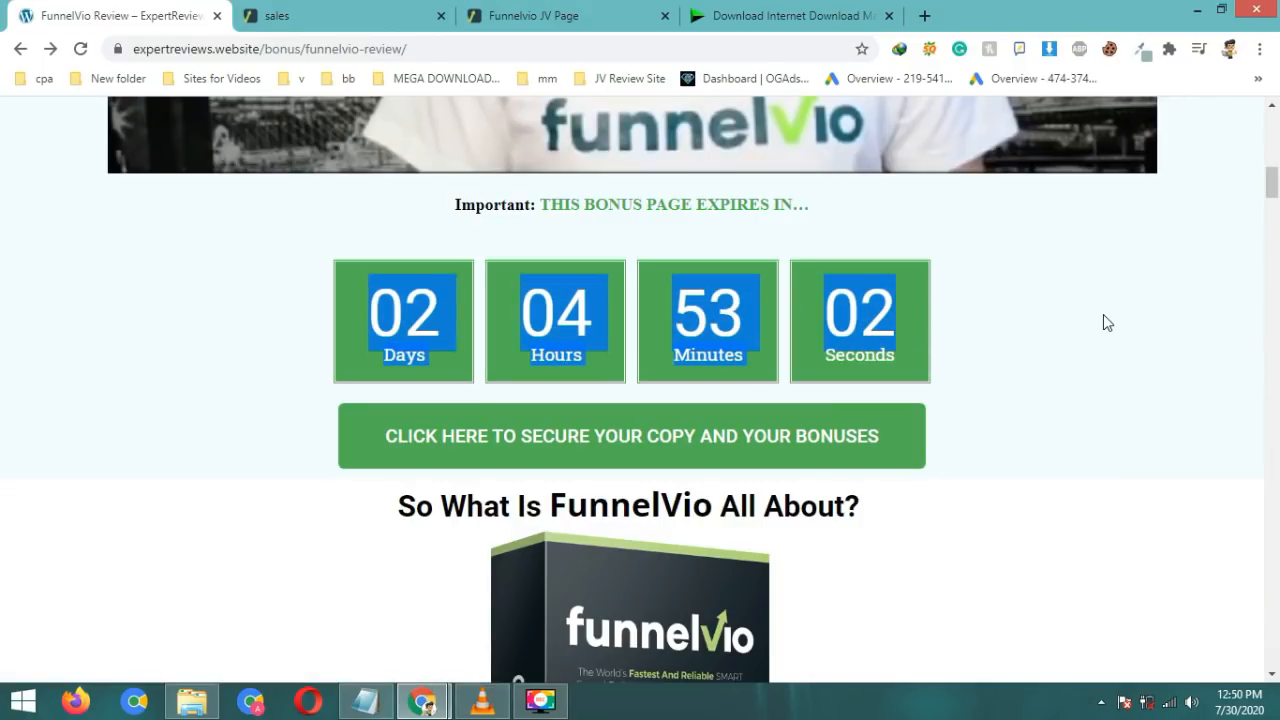
left_click(1095, 318)
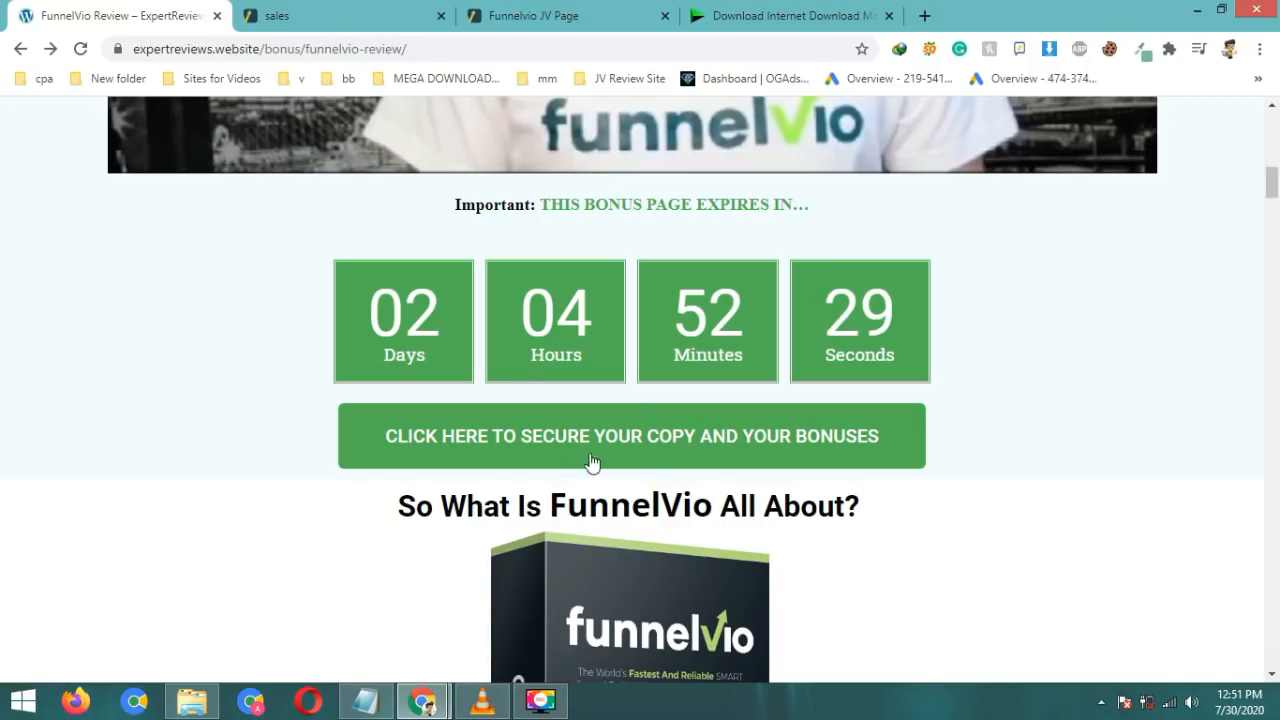
left_click_drag(245, 350, 399, 322)
left_click(328, 330)
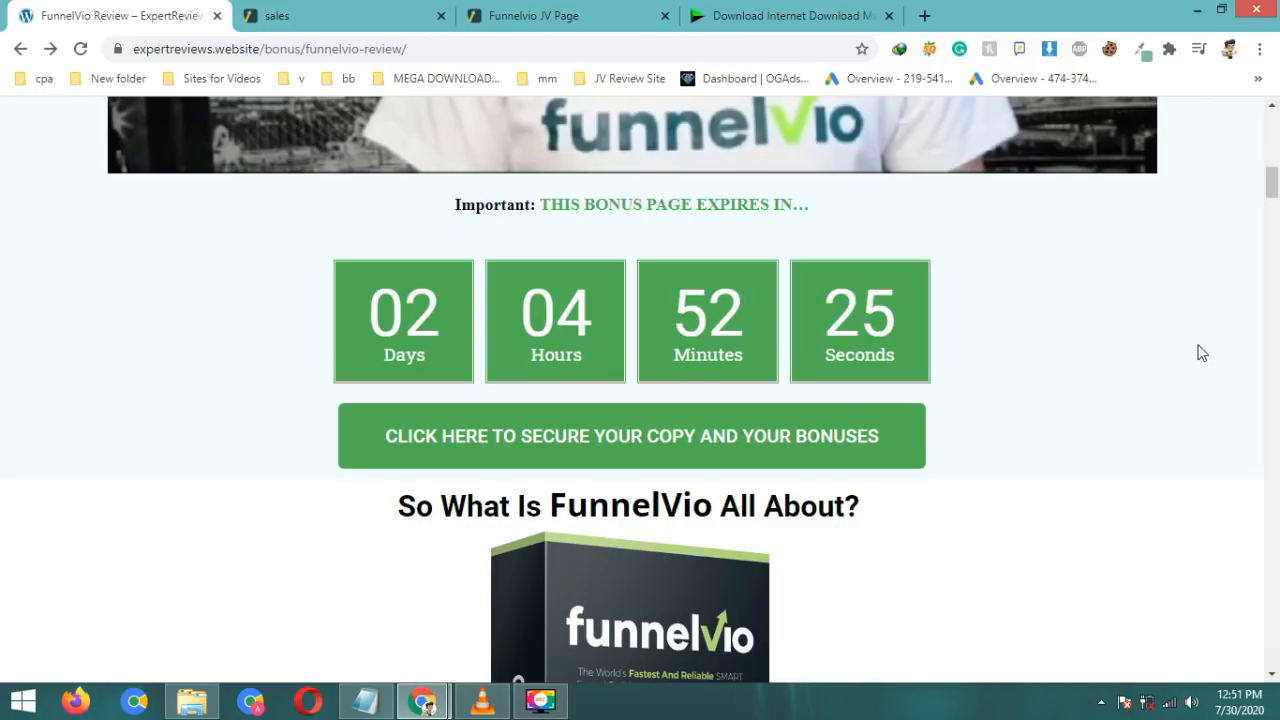
Read the FunnelVio key points and continue through the bonuses to the instant bonus delivery instructions
scroll(749, 589, "down", 15)
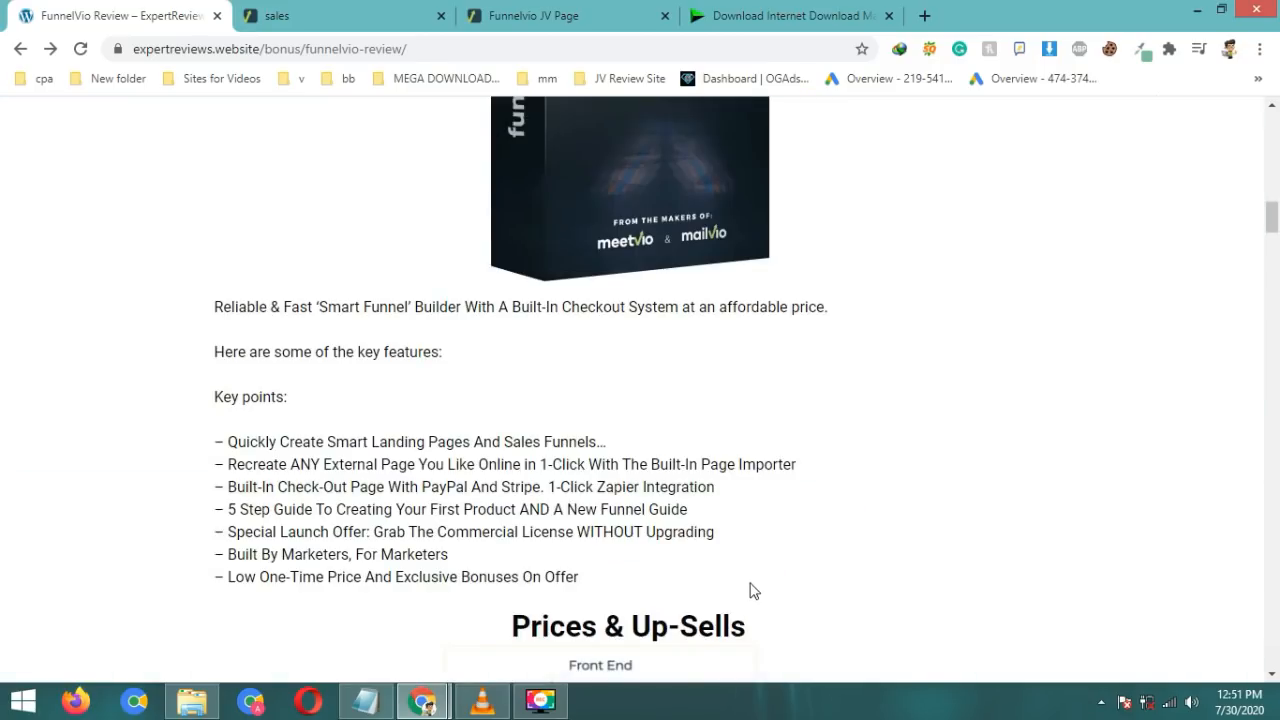
scroll(716, 614, "down", 15)
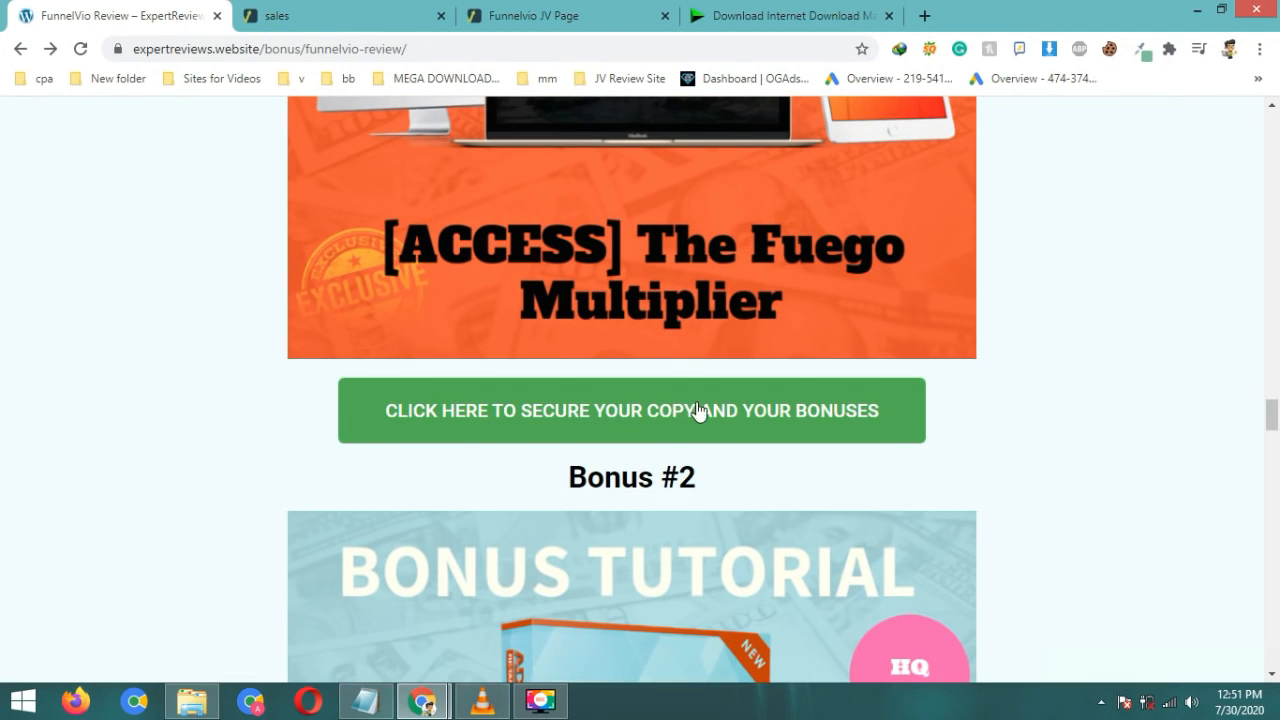
scroll(697, 414, "down", 5)
scroll(634, 449, "down", 20)
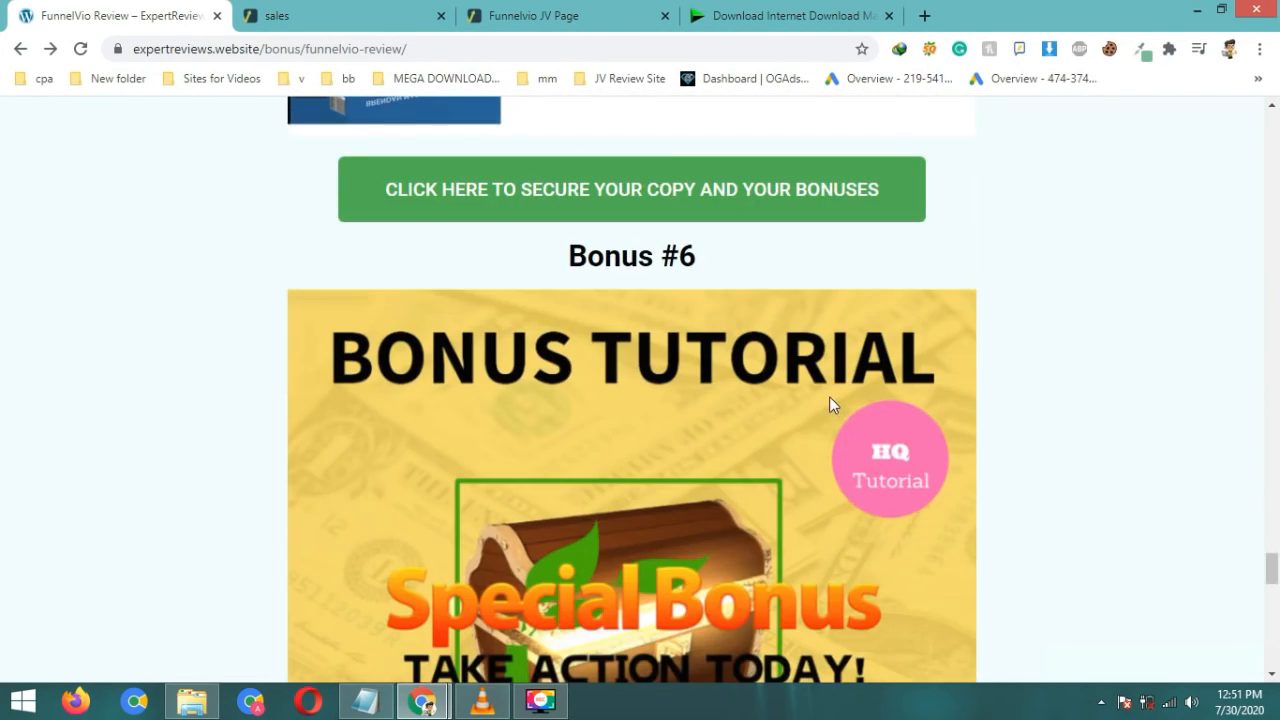
scroll(827, 404, "down", 15)
scroll(828, 410, "up", 12)
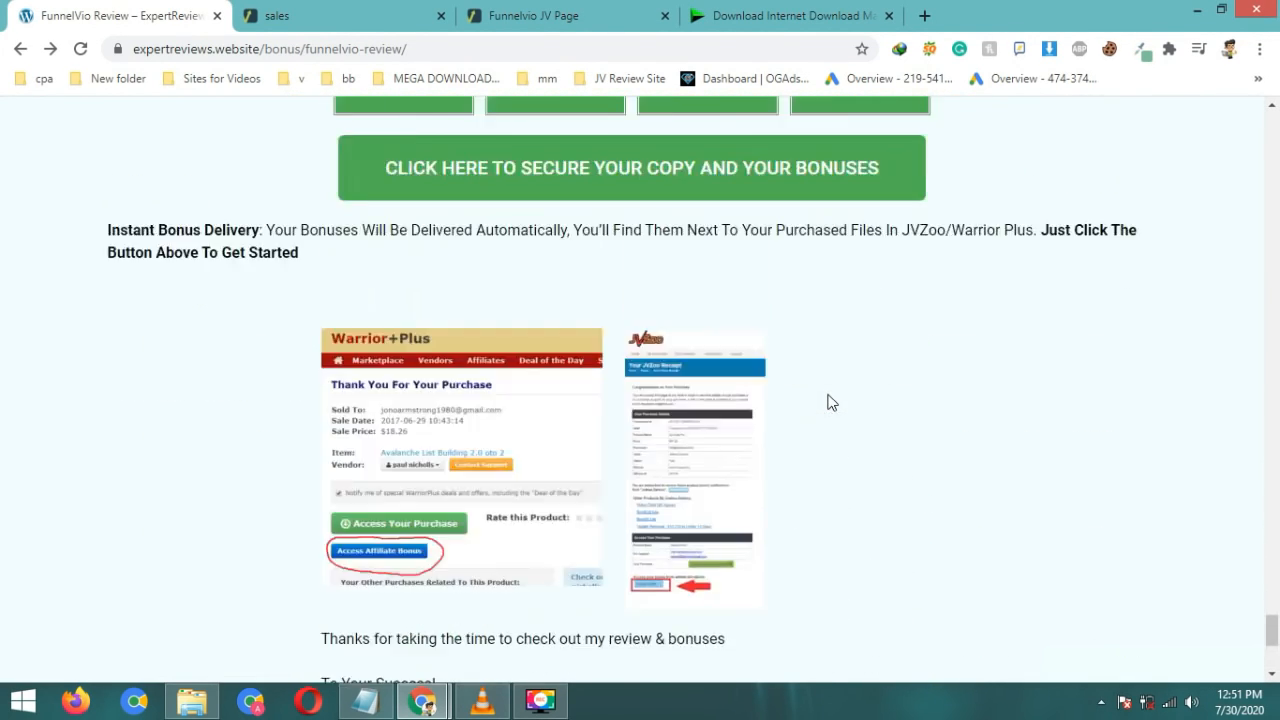
Examine the individual bonus offers from Bonus #1, The Fuego Multiplier, through Bonus #6, All Vendor Bonuses
scroll(835, 438, "up", 20)
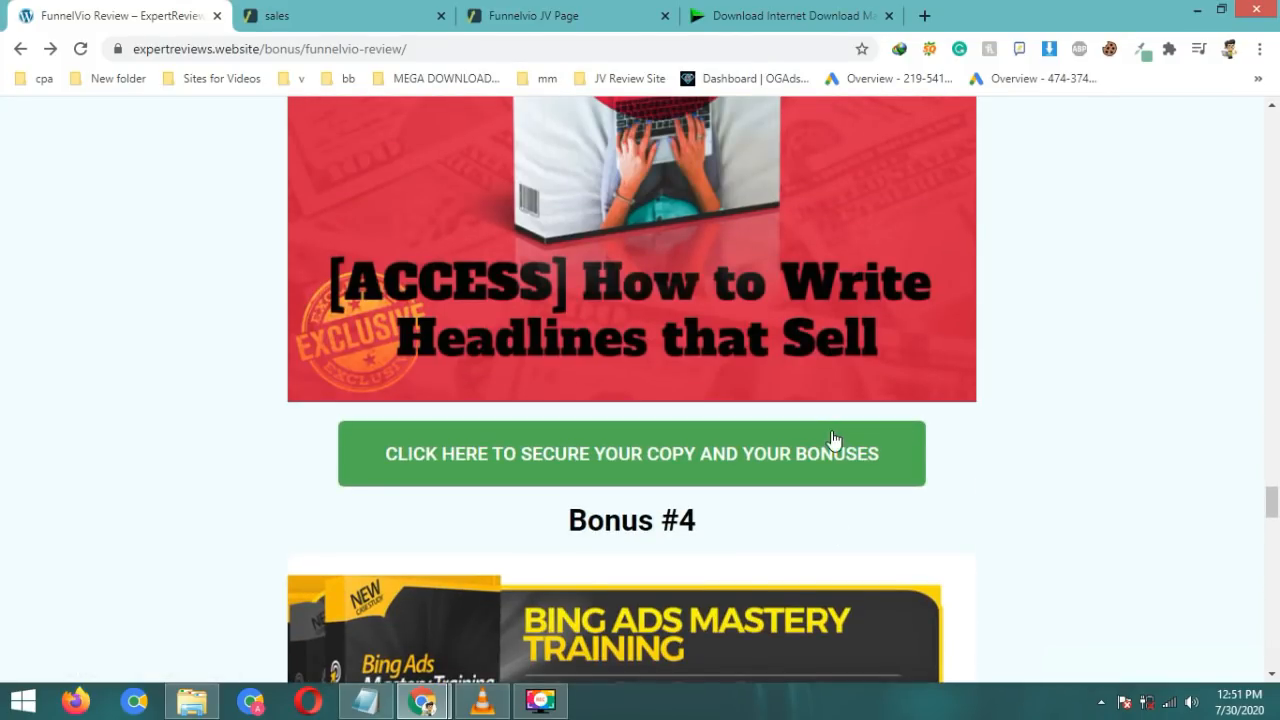
scroll(835, 440, "up", 9)
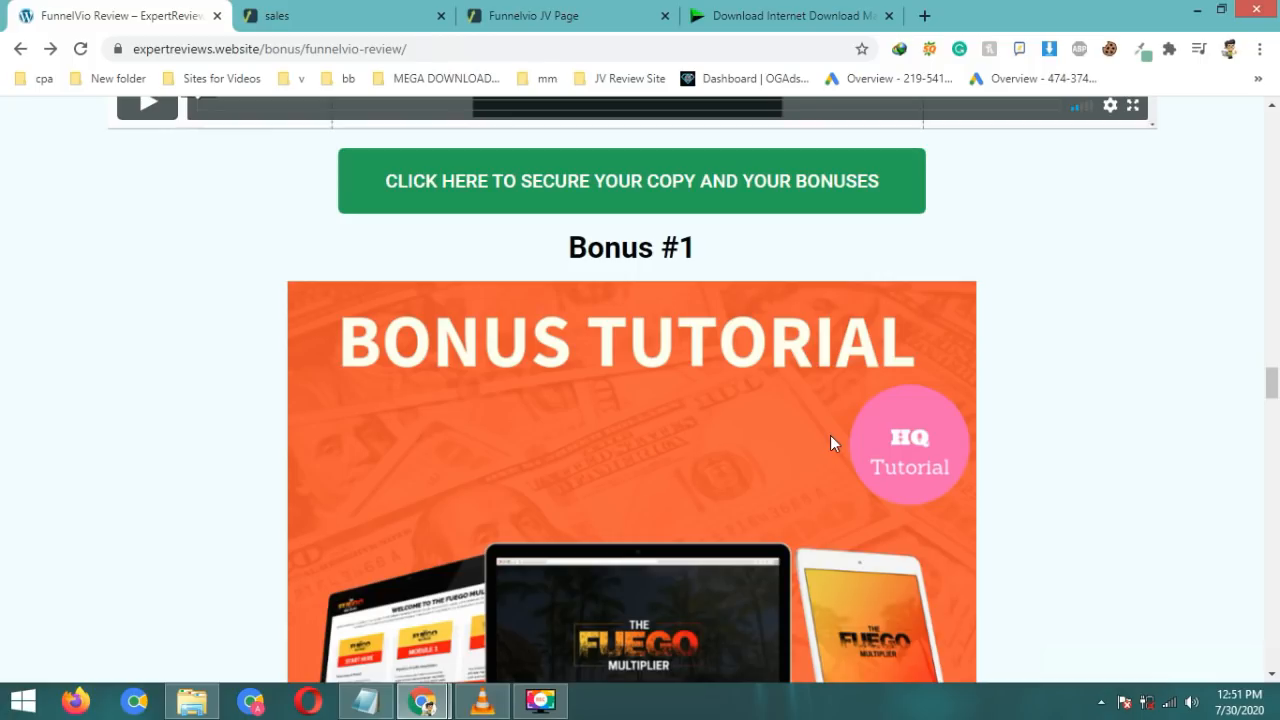
scroll(830, 436, "down", 2)
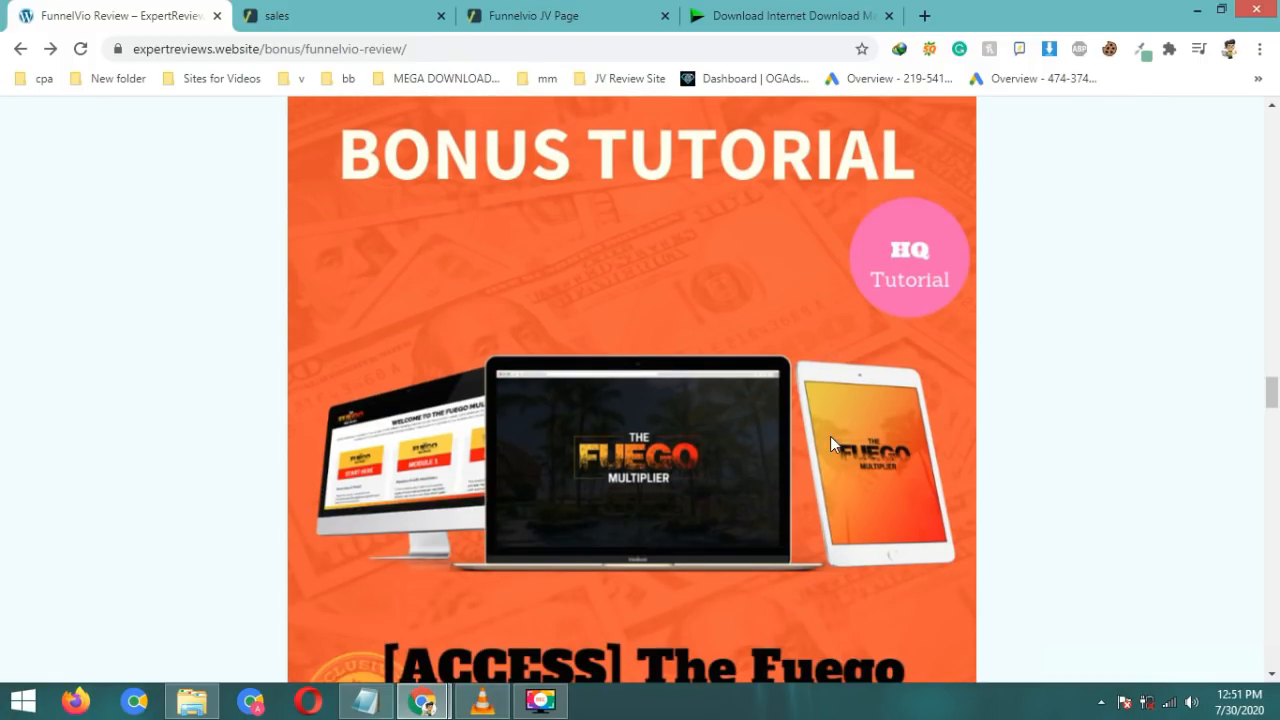
scroll(830, 436, "up", 2)
scroll(890, 420, "down", 20)
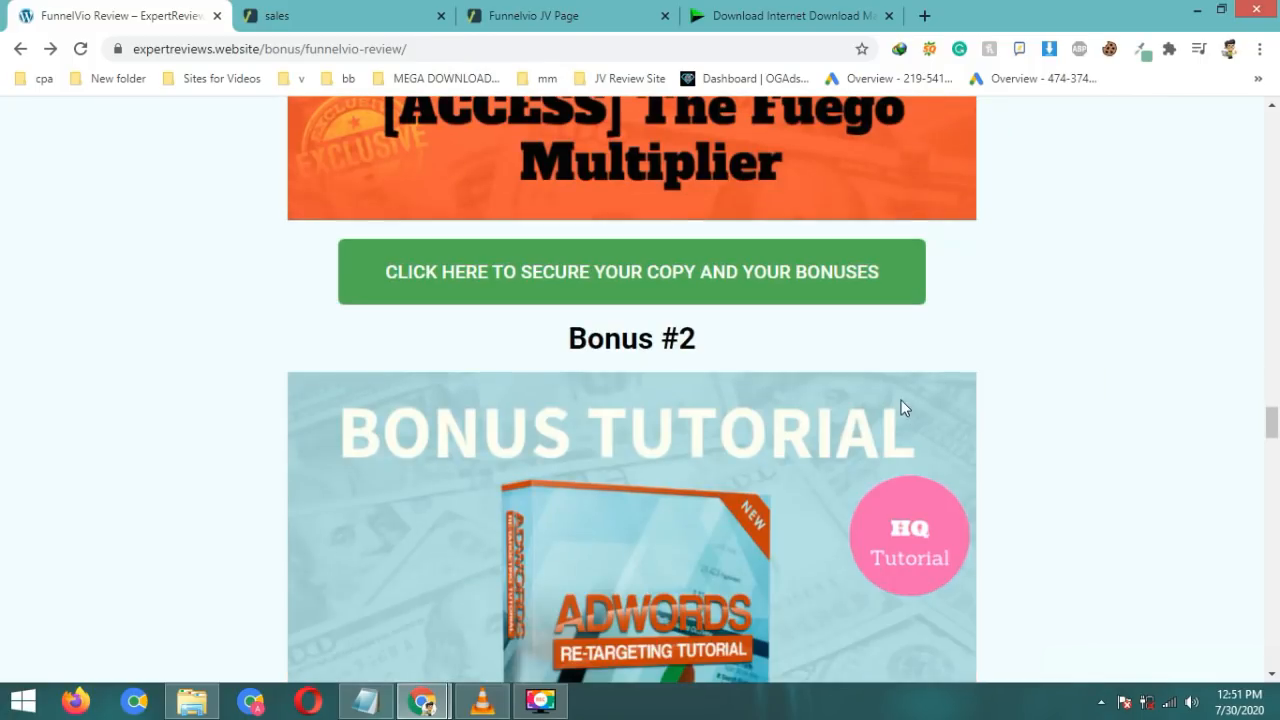
scroll(890, 445, "down", 20)
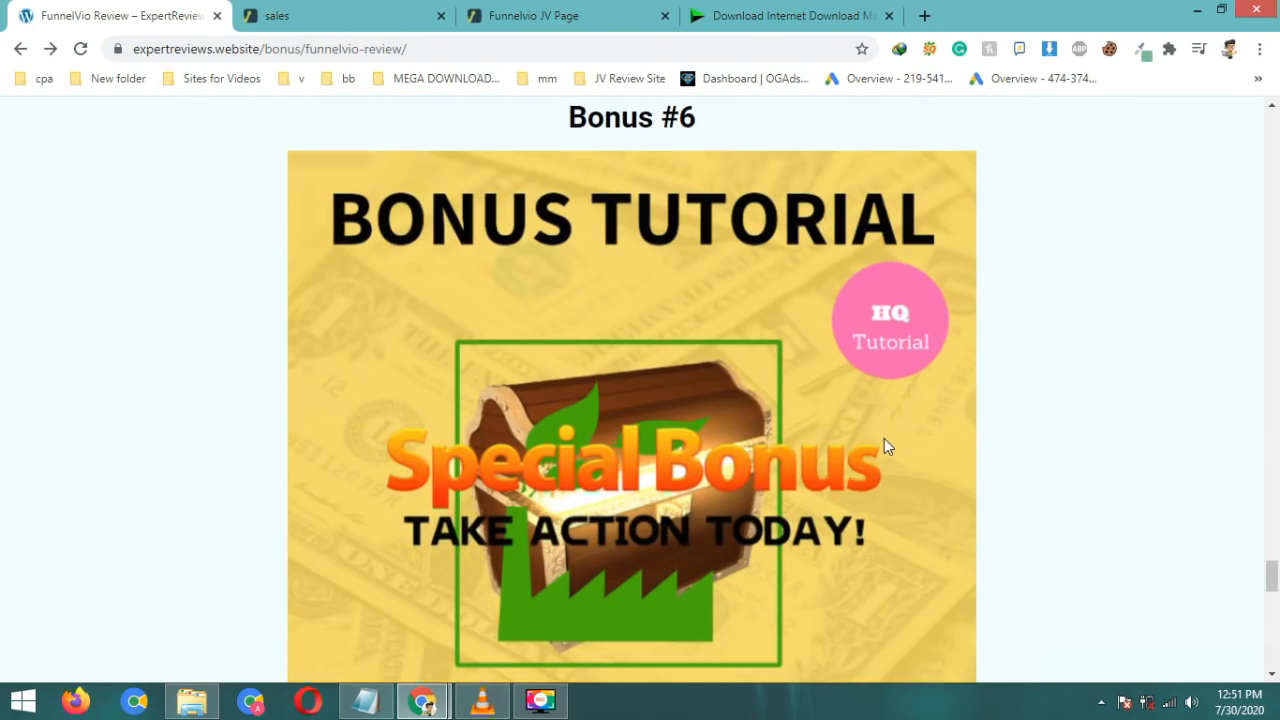
scroll(885, 448, "up", 20)
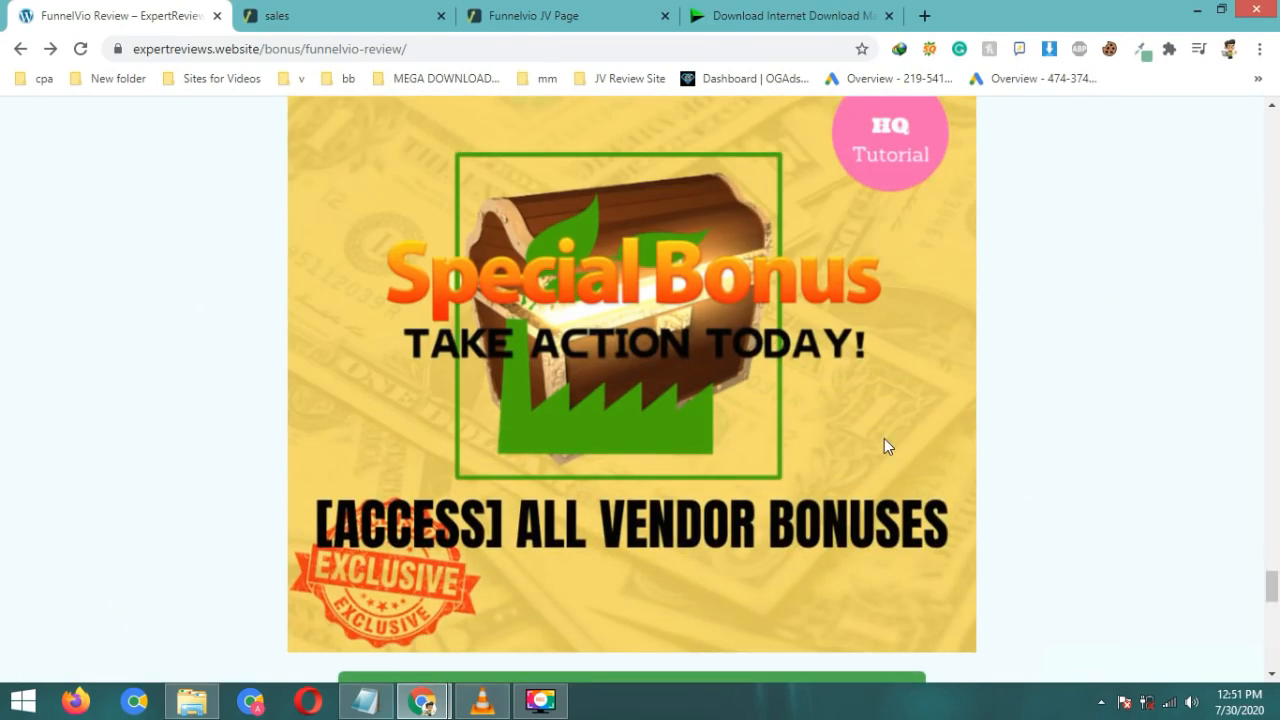
scroll(884, 446, "up", 15)
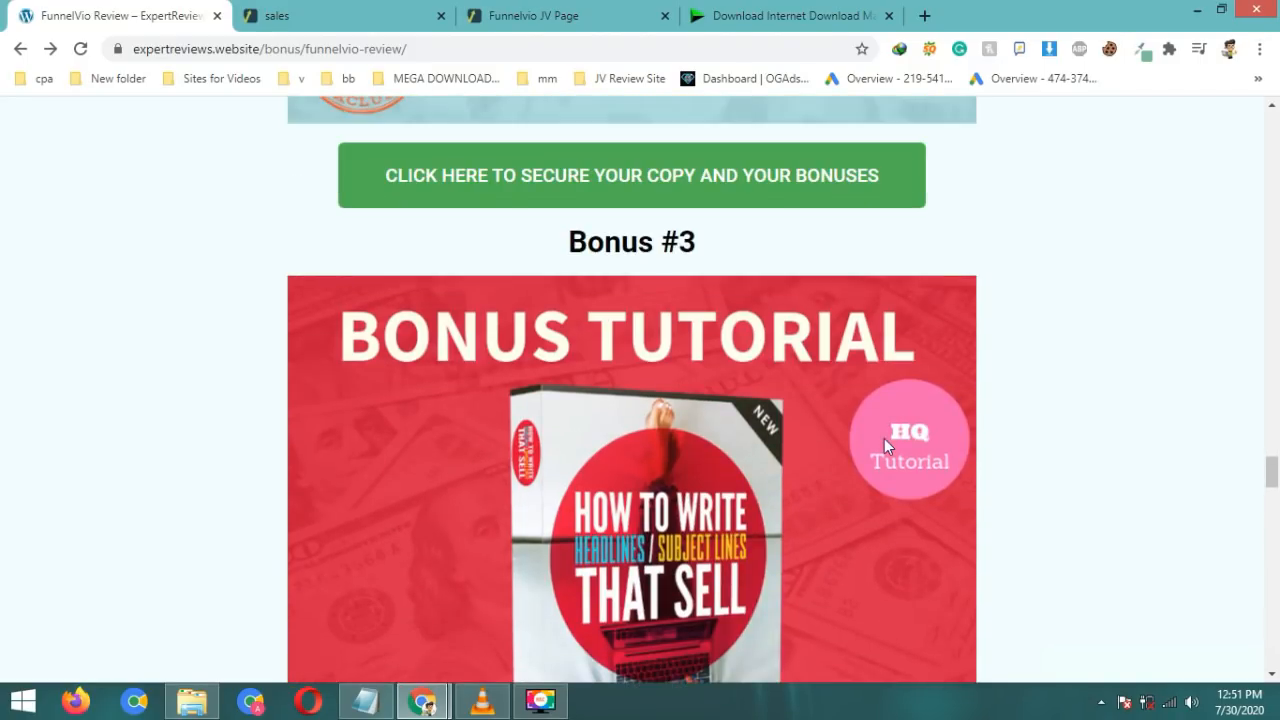
scroll(884, 440, "up", 10)
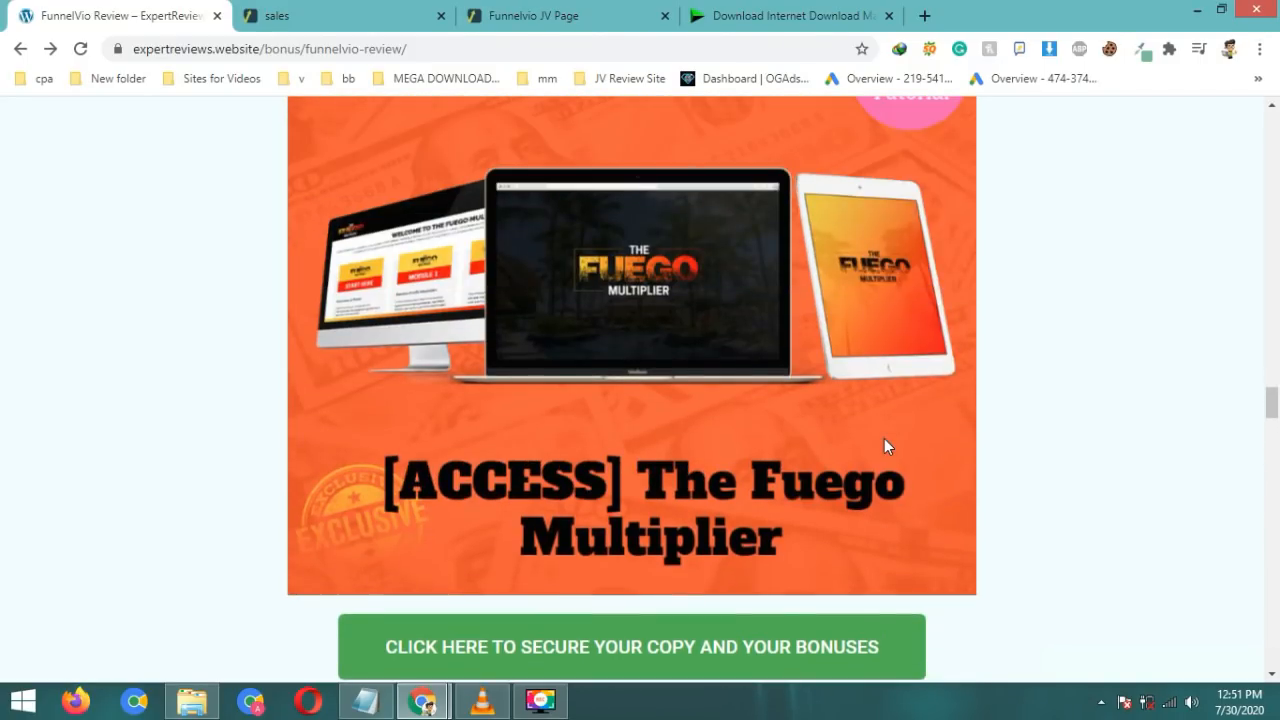
scroll(884, 440, "up", 1)
scroll(884, 440, "down", 2)
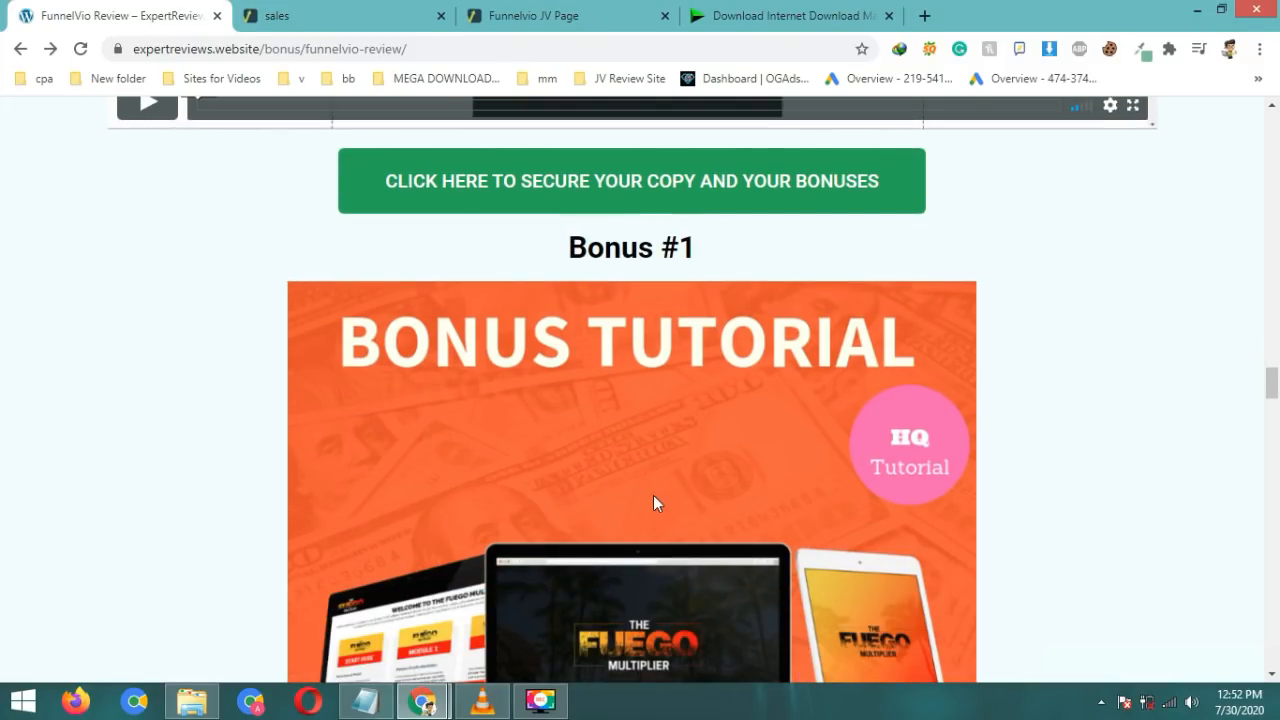
scroll(953, 426, "down", 20)
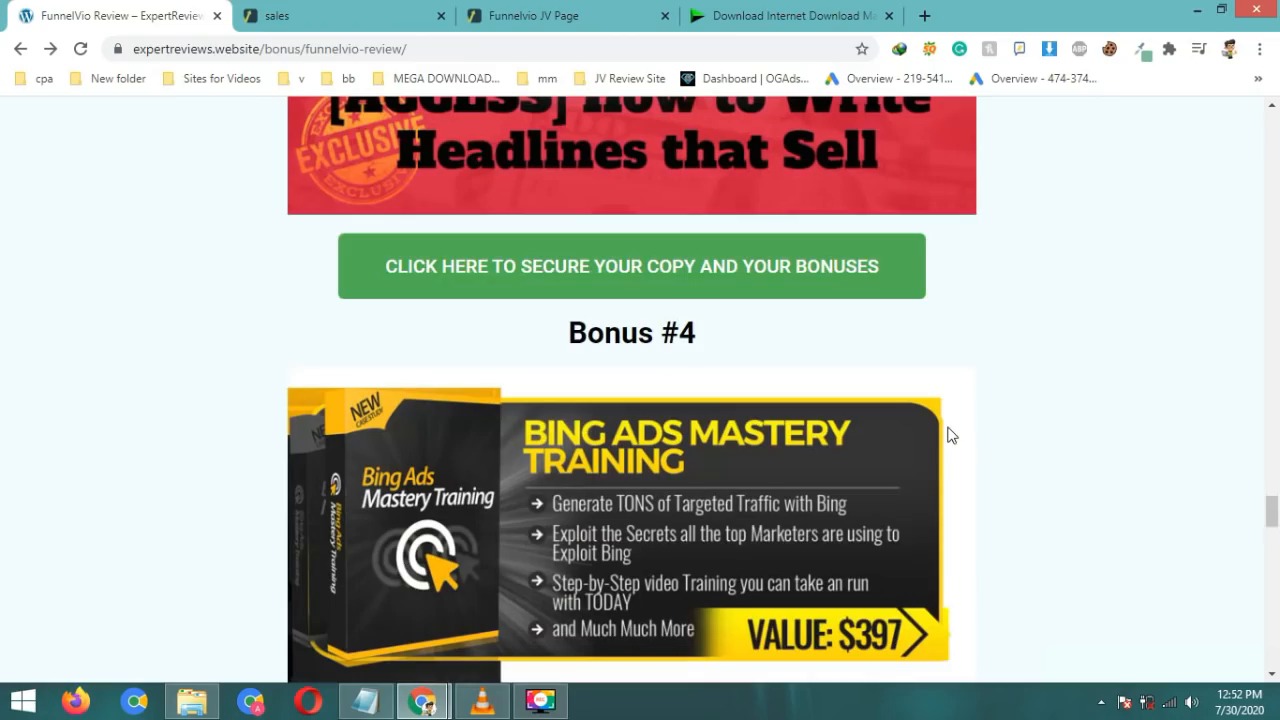
scroll(950, 435, "down", 16)
scroll(910, 427, "up", 7)
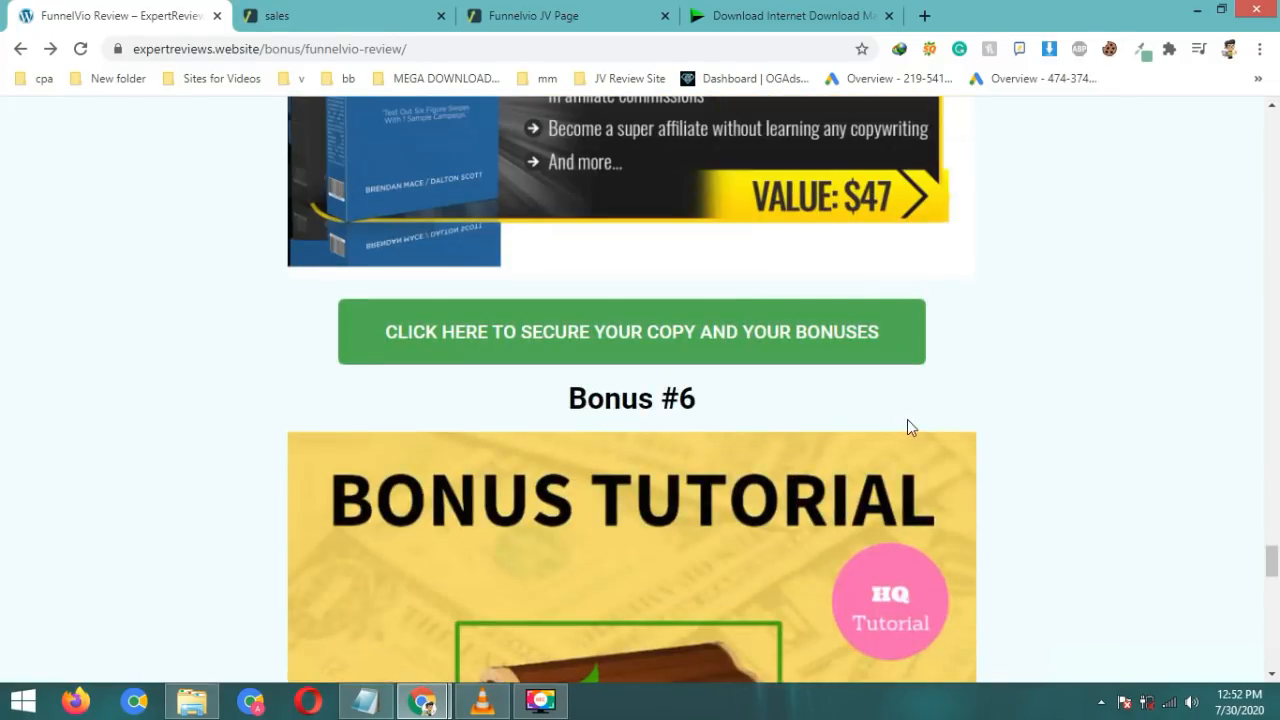
Go back through the bonus offers from Bonus #6 up to Bonus #1, The Fuego Multiplier
scroll(910, 427, "up", 20)
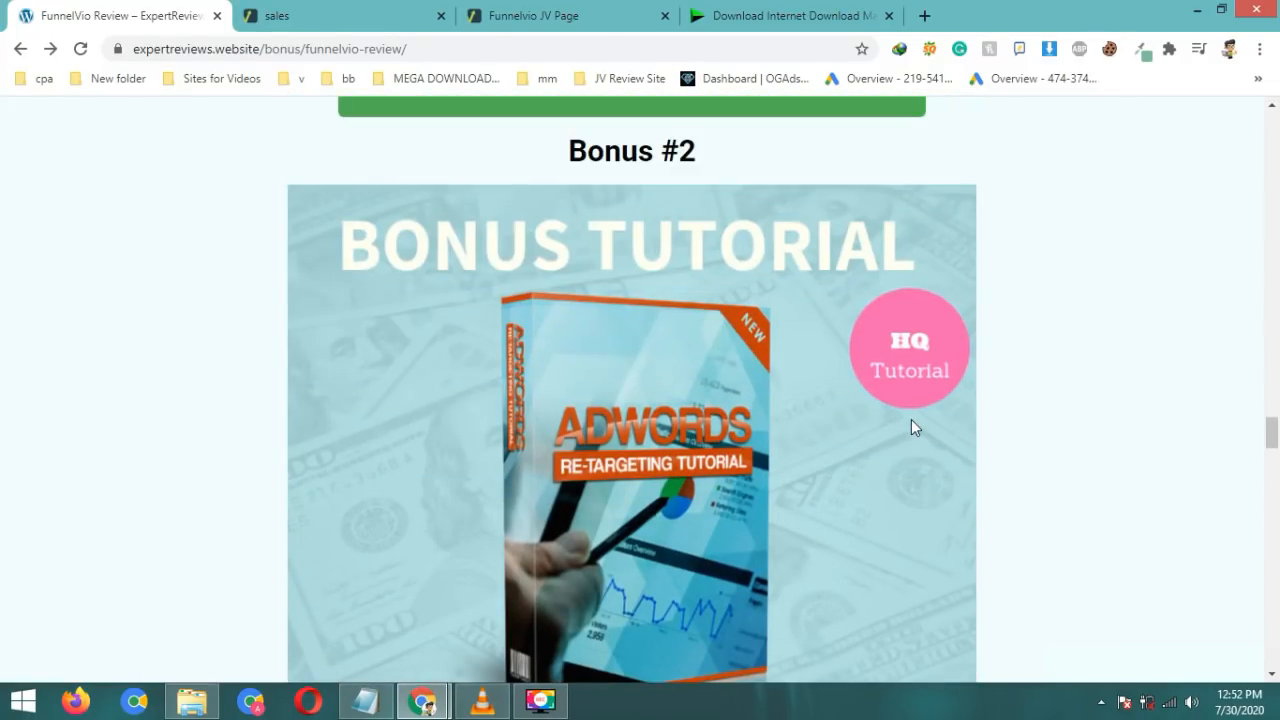
scroll(911, 427, "up", 7)
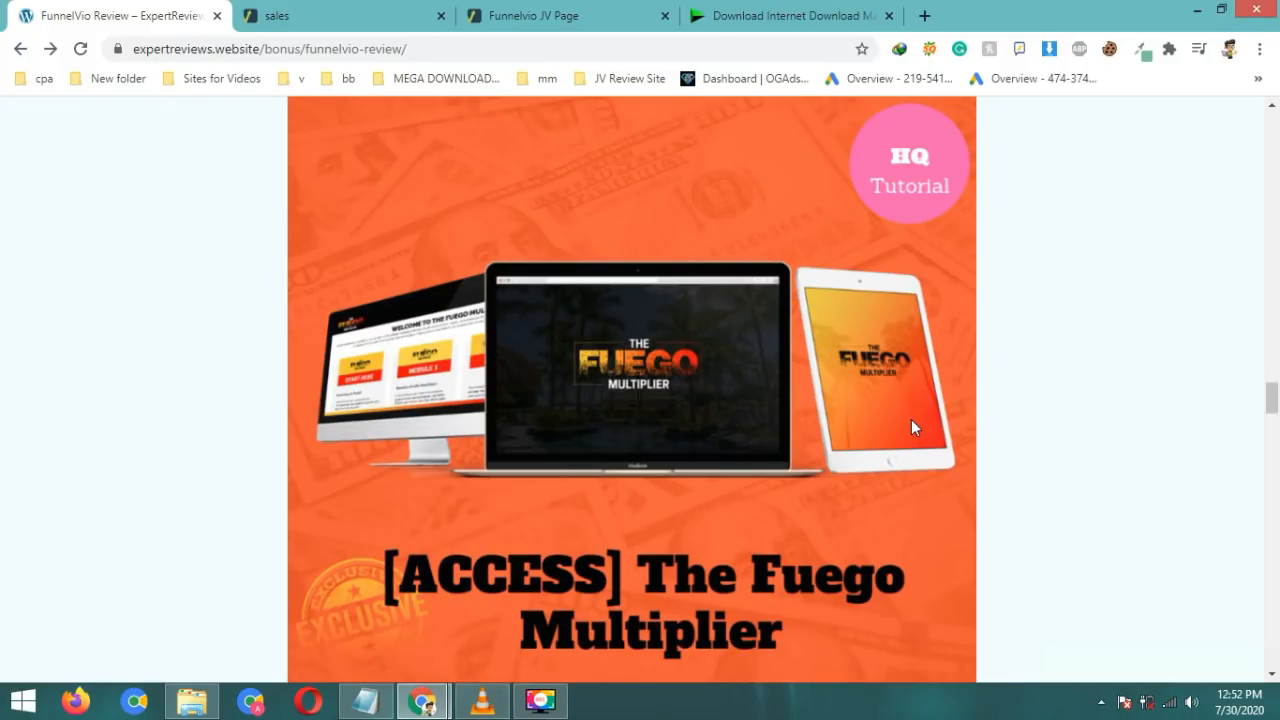
scroll(911, 427, "up", 3)
scroll(911, 427, "down", 2)
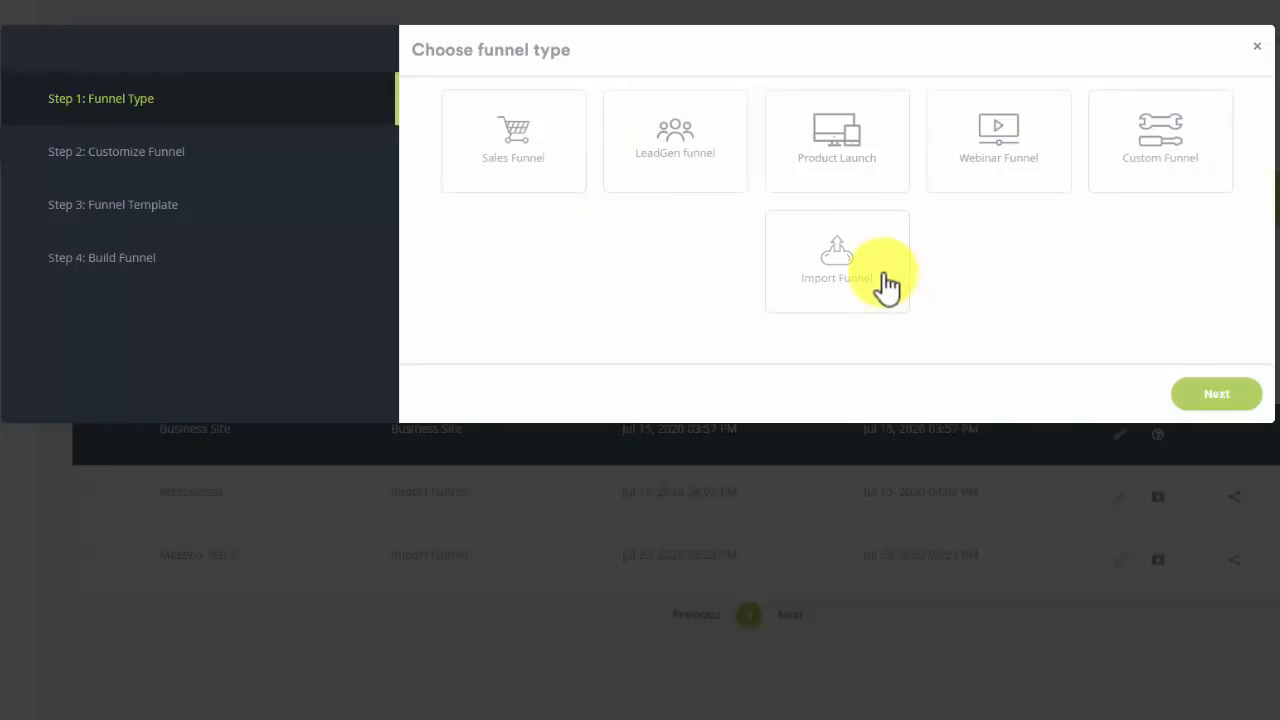
Choose the Sales Funnel type and accept its default page sequence from Presell Page to Checkout Page
left_click(540, 200)
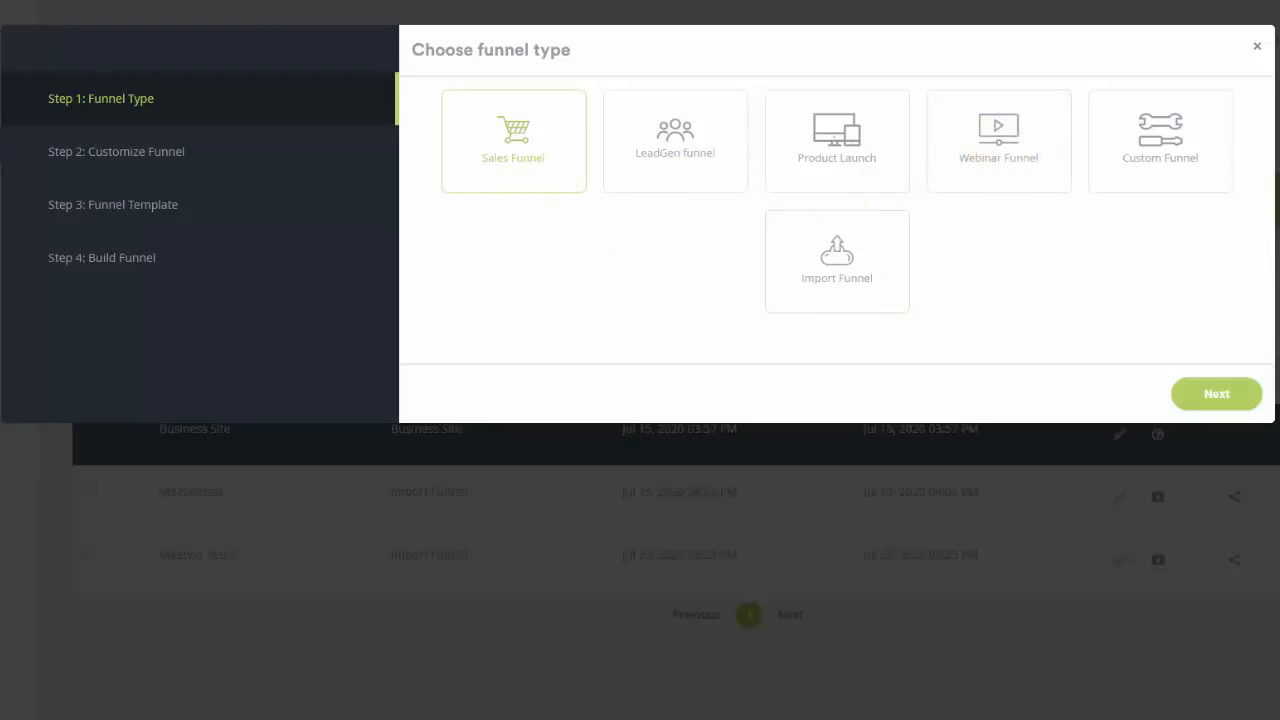
left_click(1240, 400)
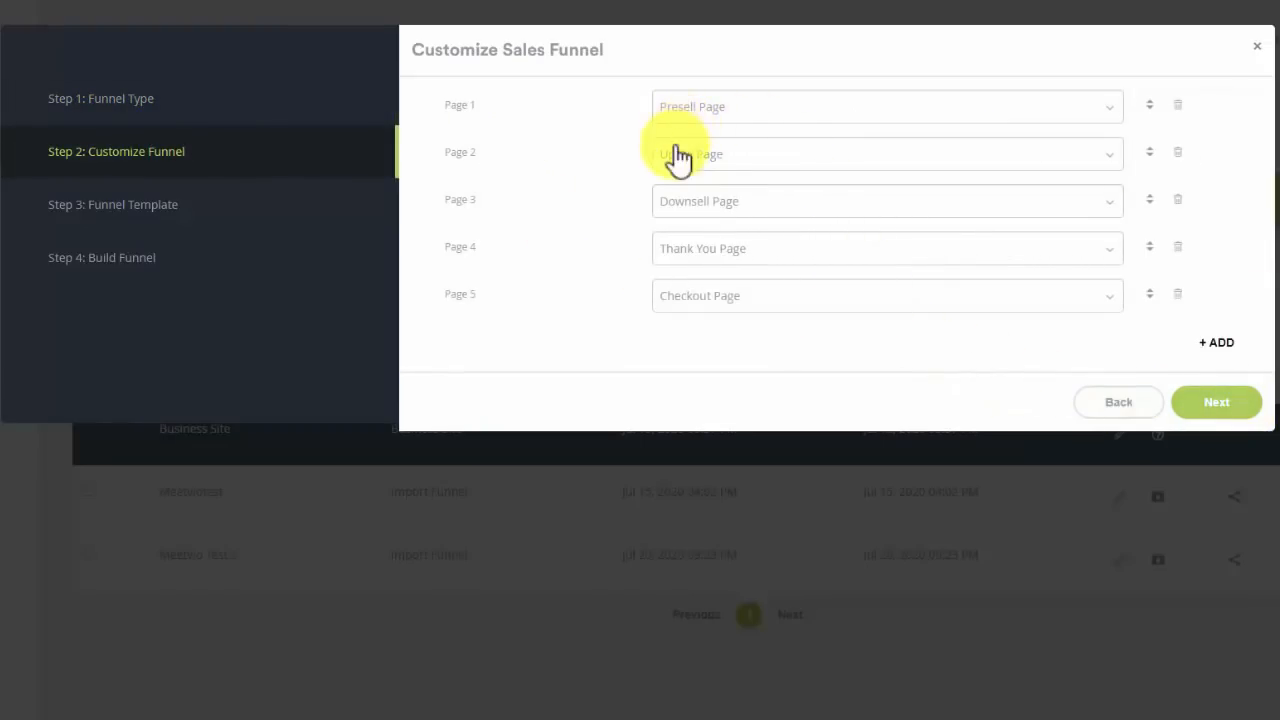
left_click(1218, 405)
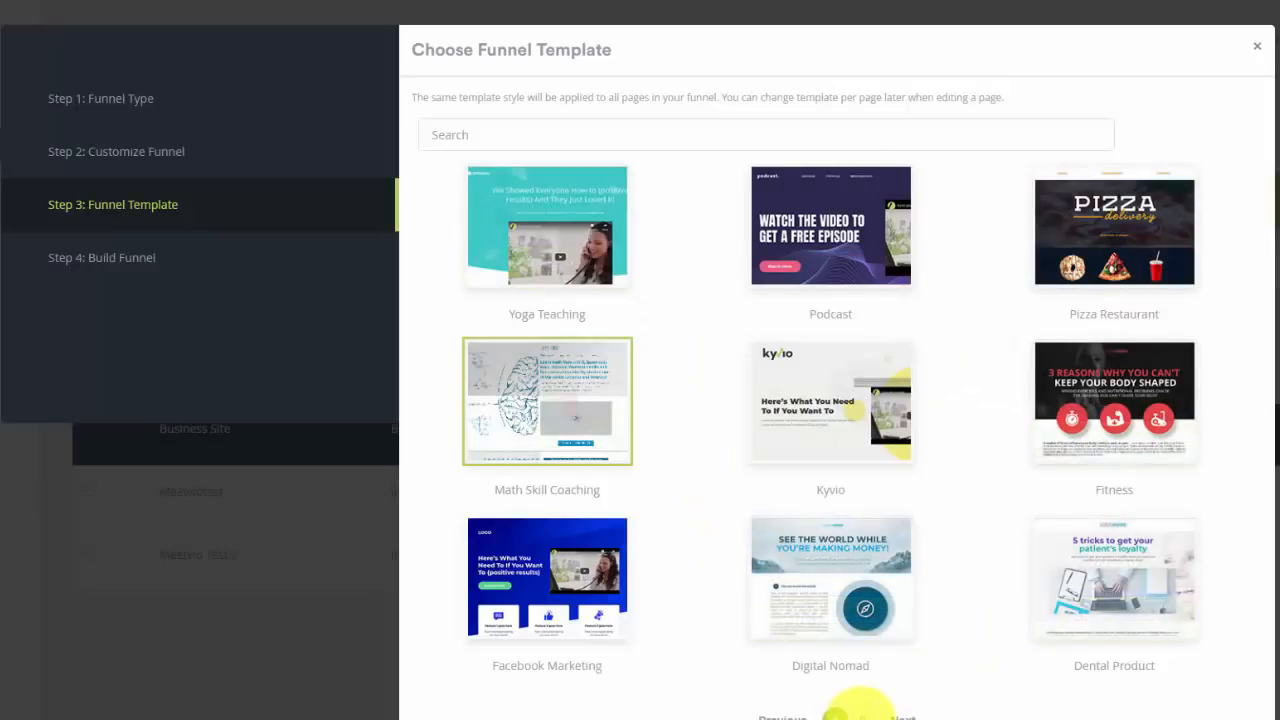
Browse both pages of funnel templates and continue with the Math Skill Coaching template
left_click(860, 714)
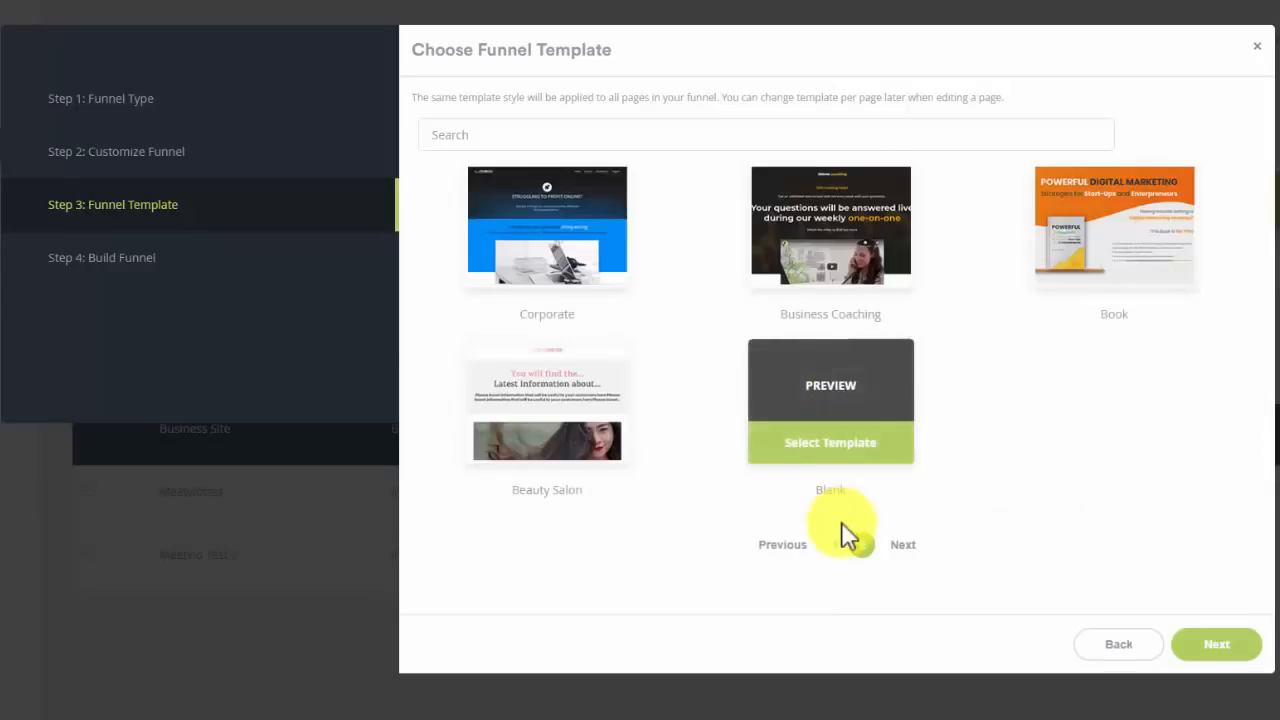
left_click(843, 548)
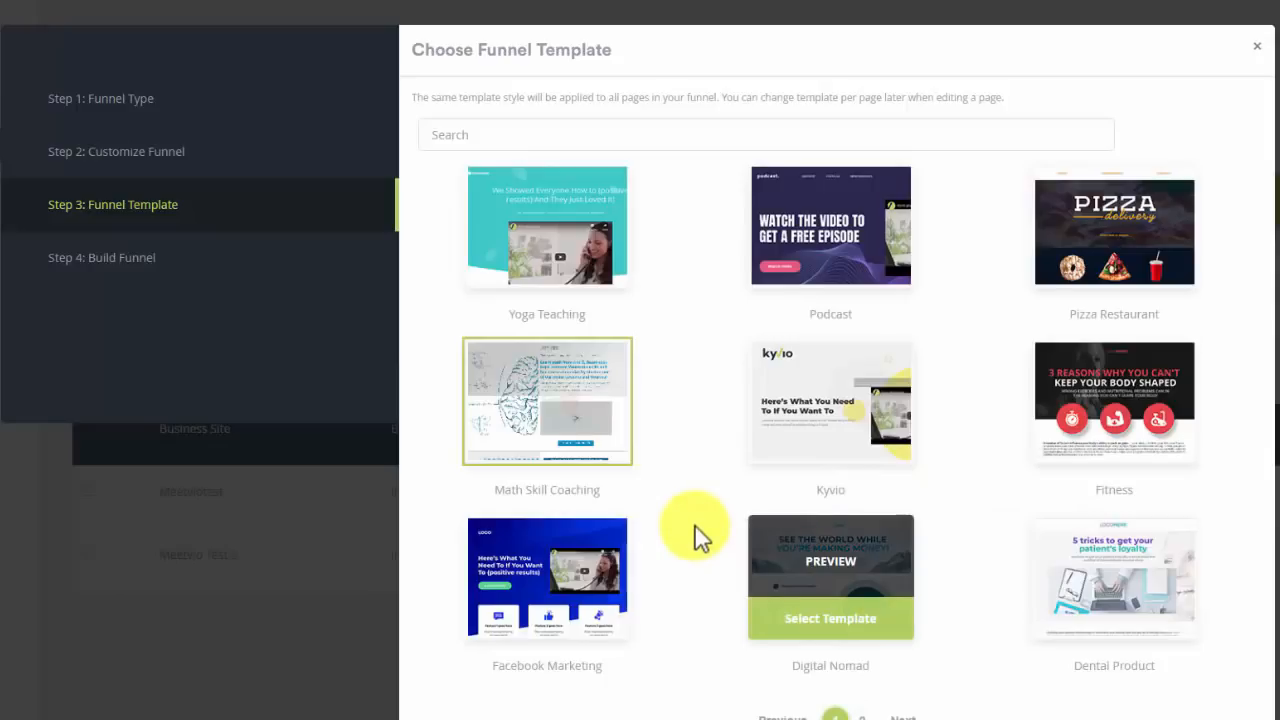
mouse_move(614, 403)
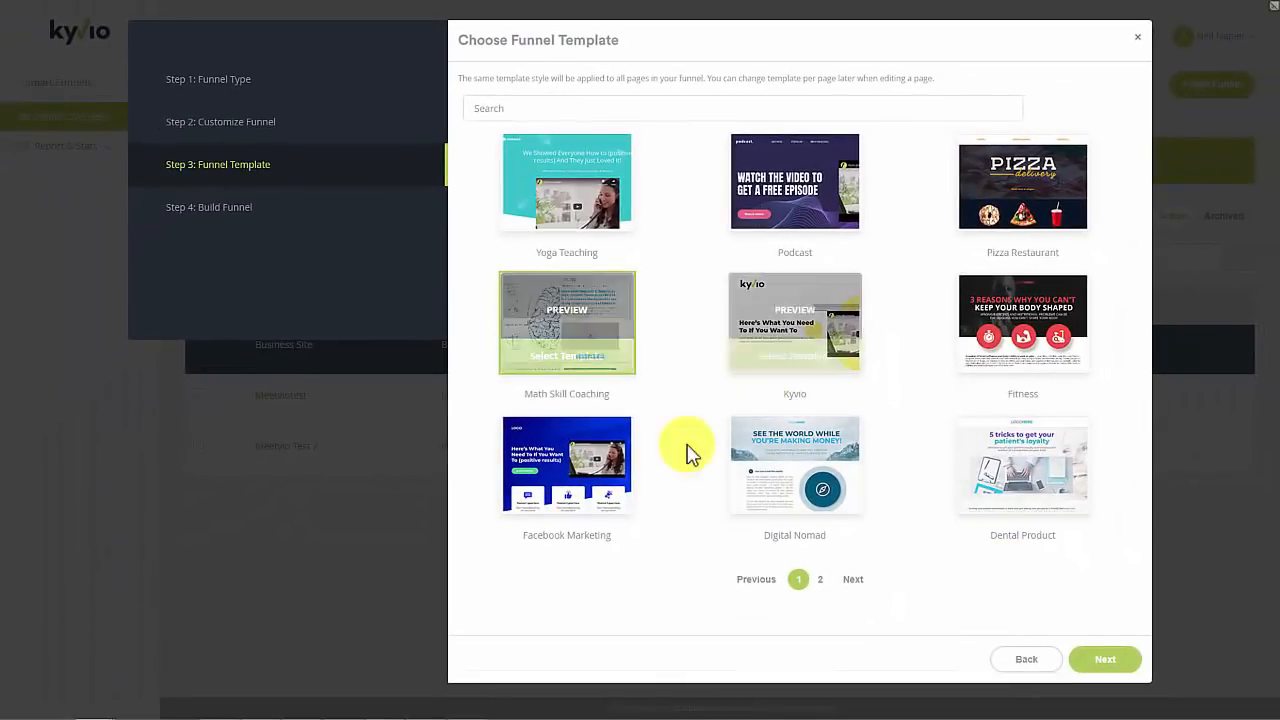
left_click(1100, 661)
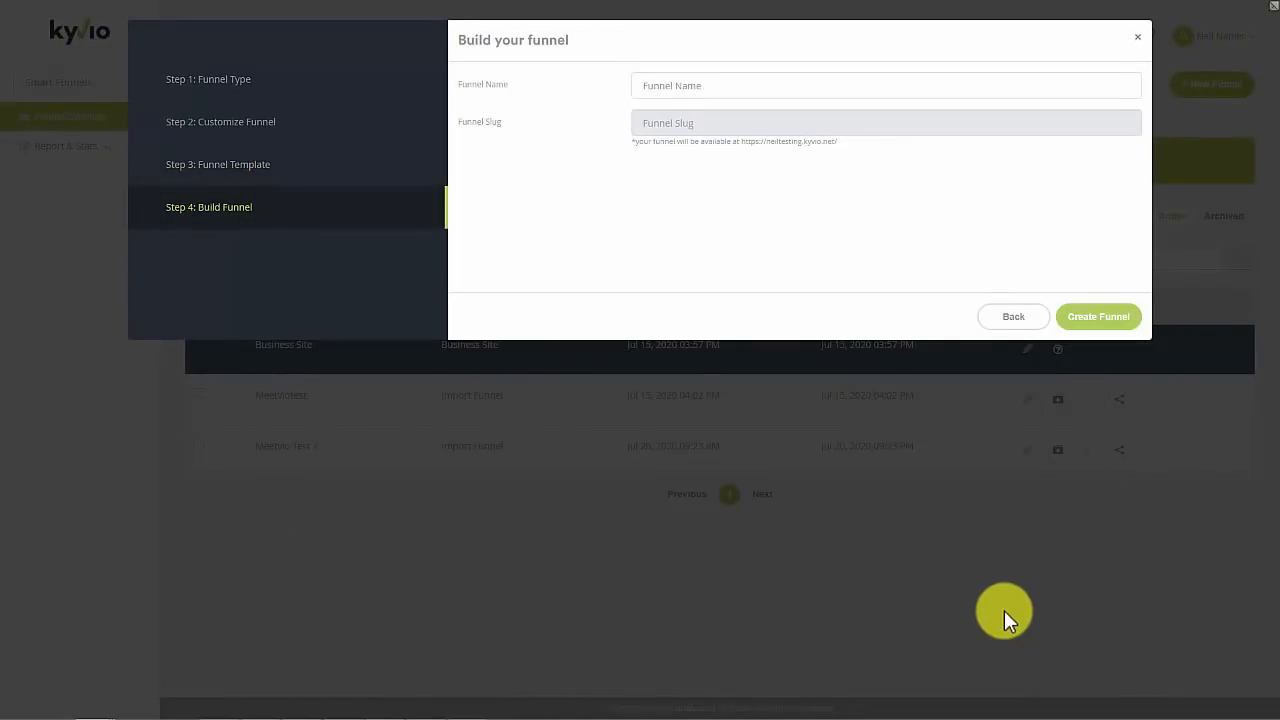
Name the funnel Math Teachers and create it
left_click(666, 87)
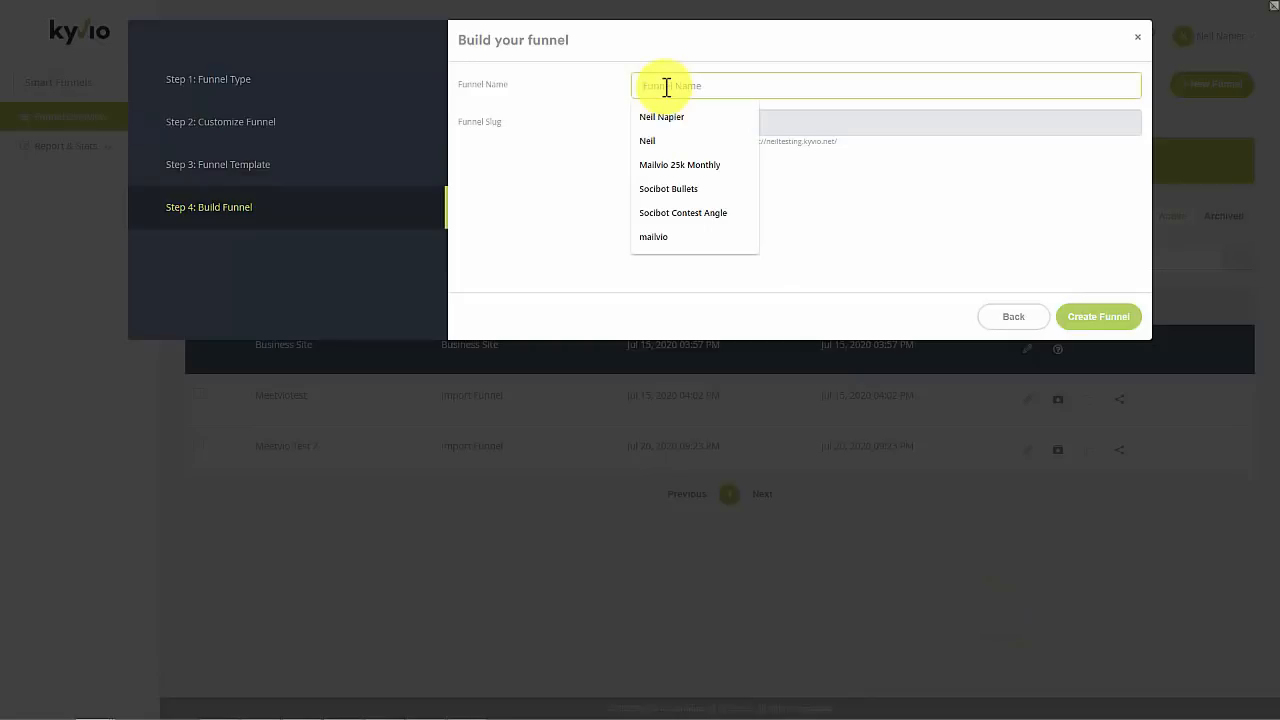
type("Math Teachers")
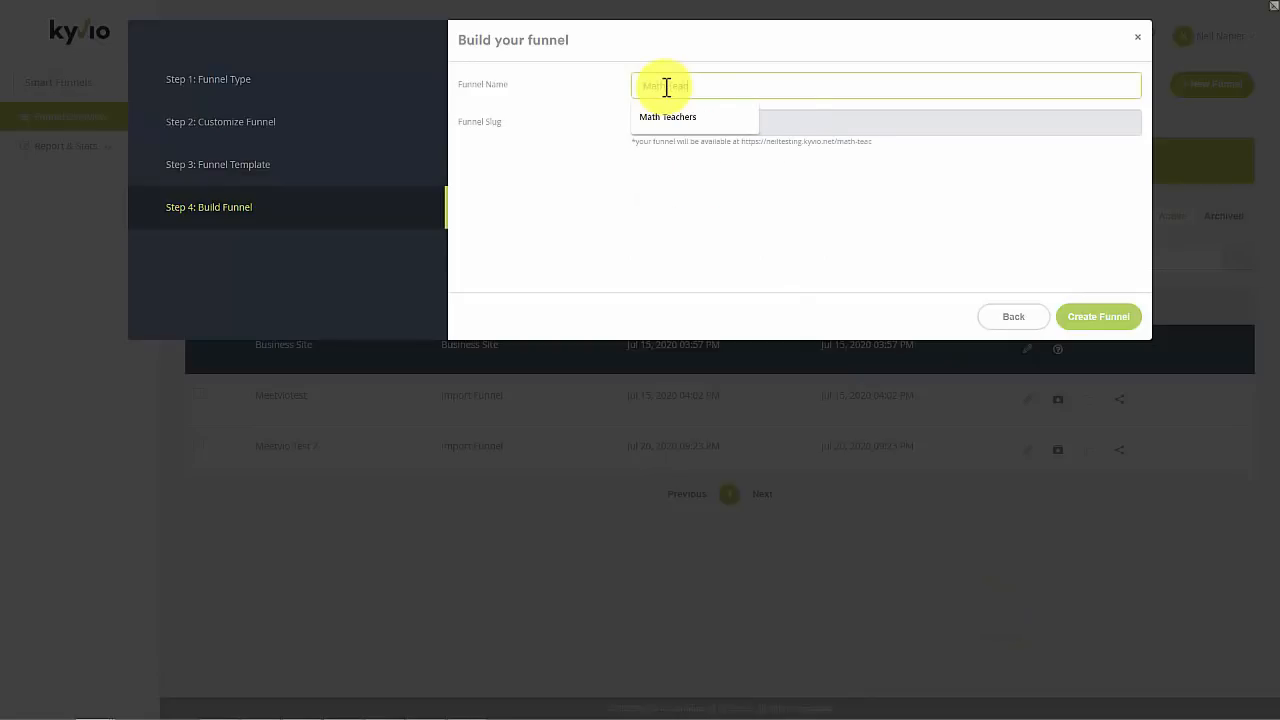
left_click(1089, 318)
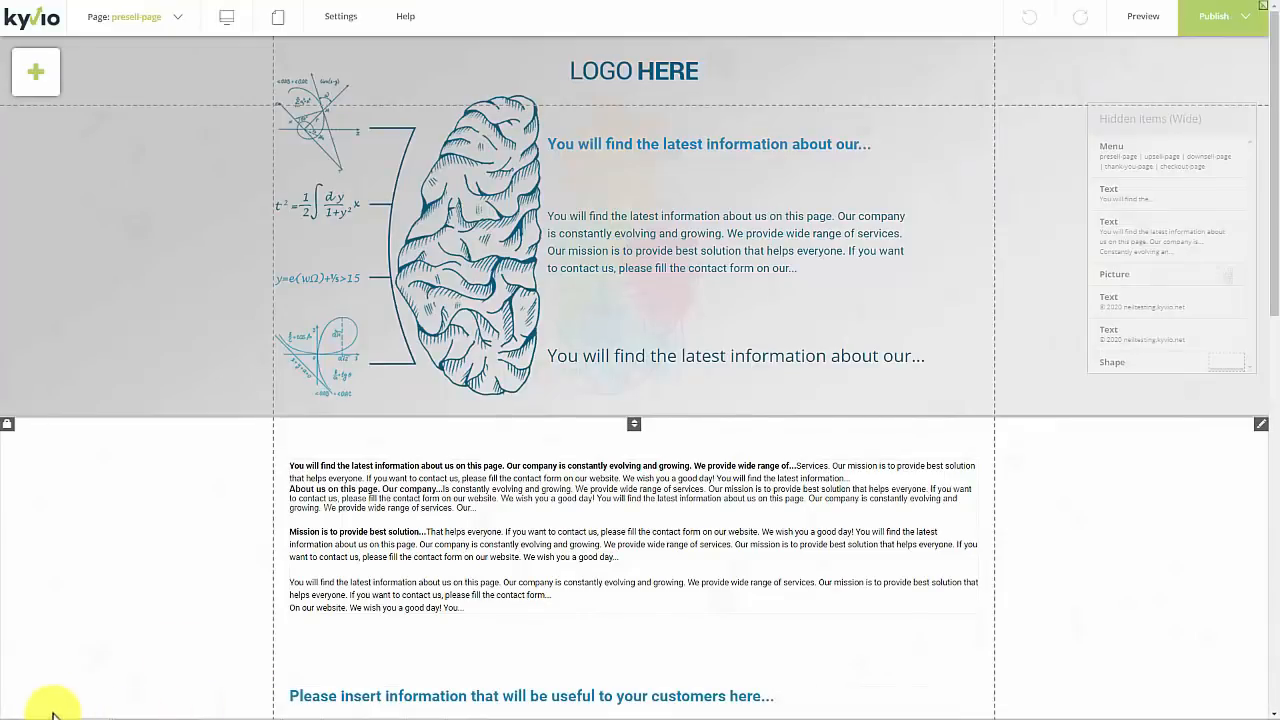
Switch the editor from the presell page to the upsell-page and look through its layout
left_click(172, 18)
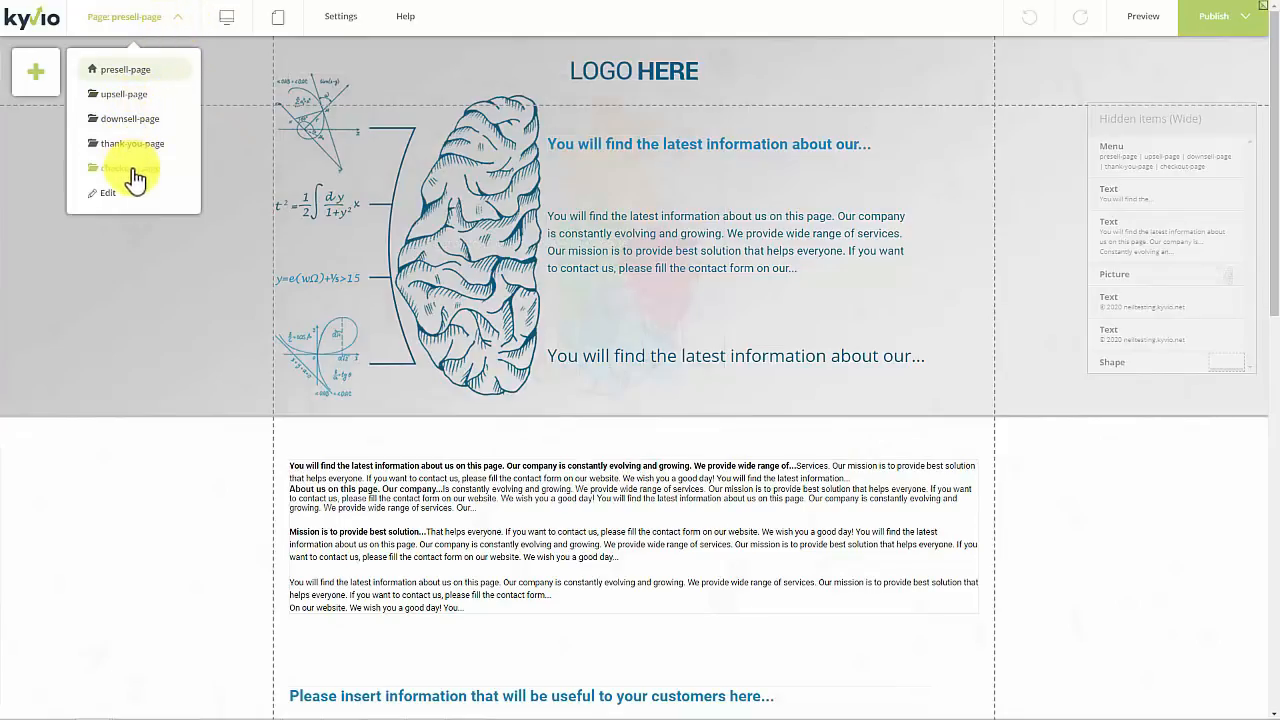
left_click(147, 98)
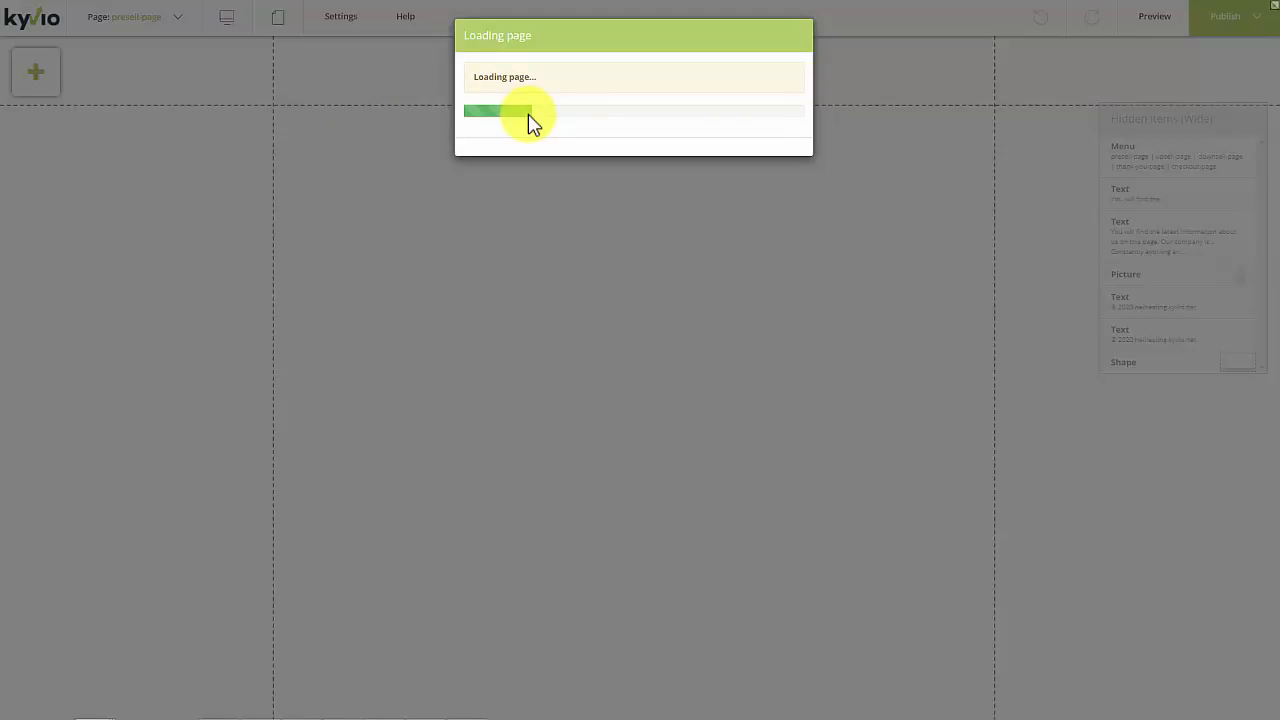
scroll(472, 480, "down", 10)
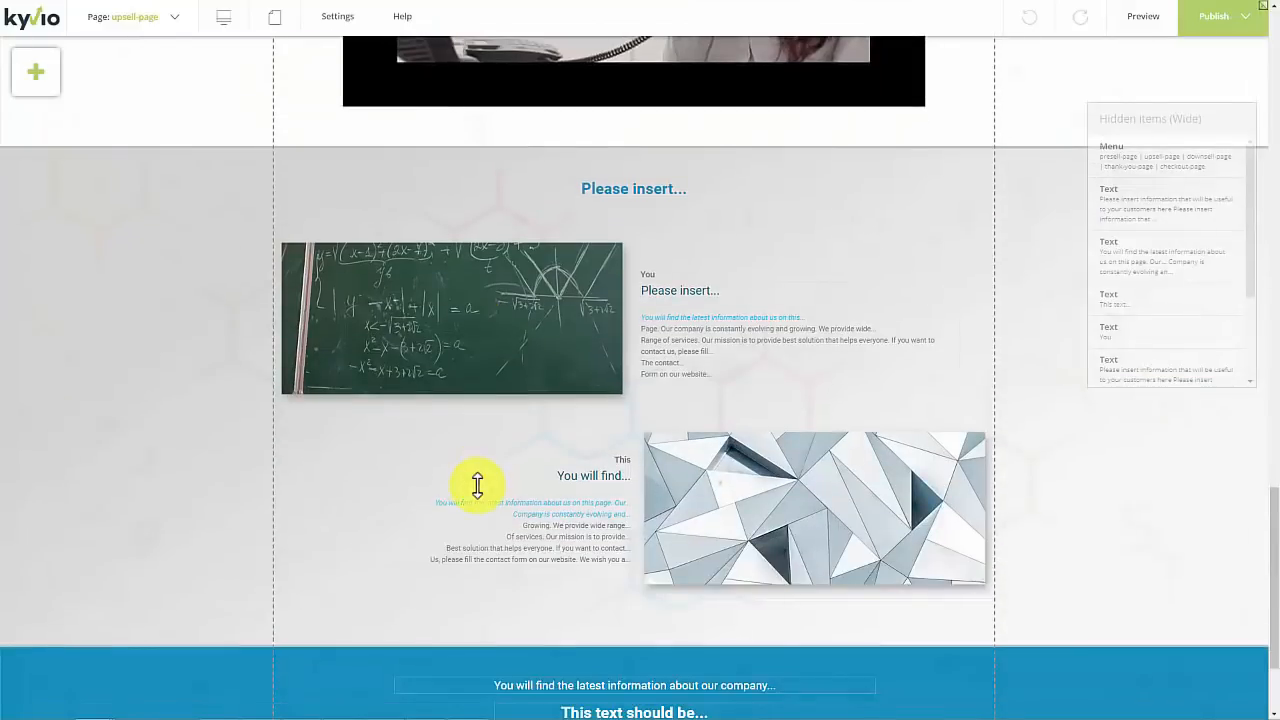
scroll(480, 489, "down", 10)
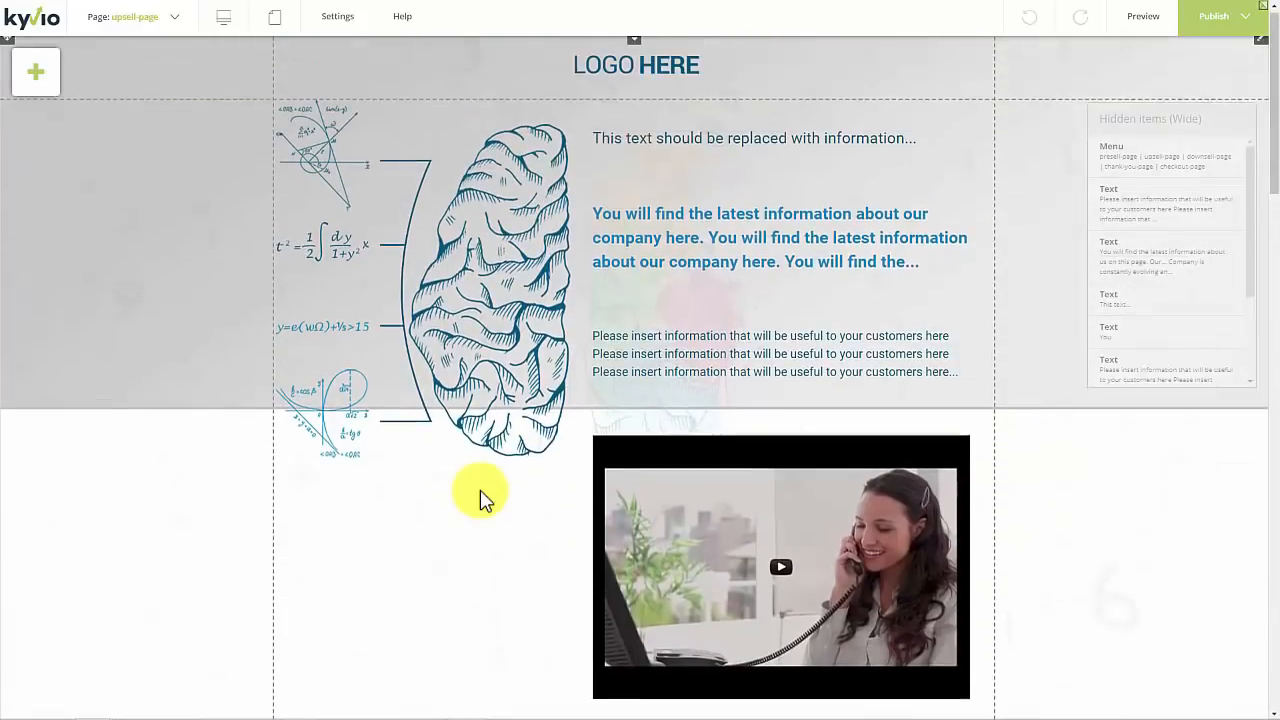
left_click(155, 16)
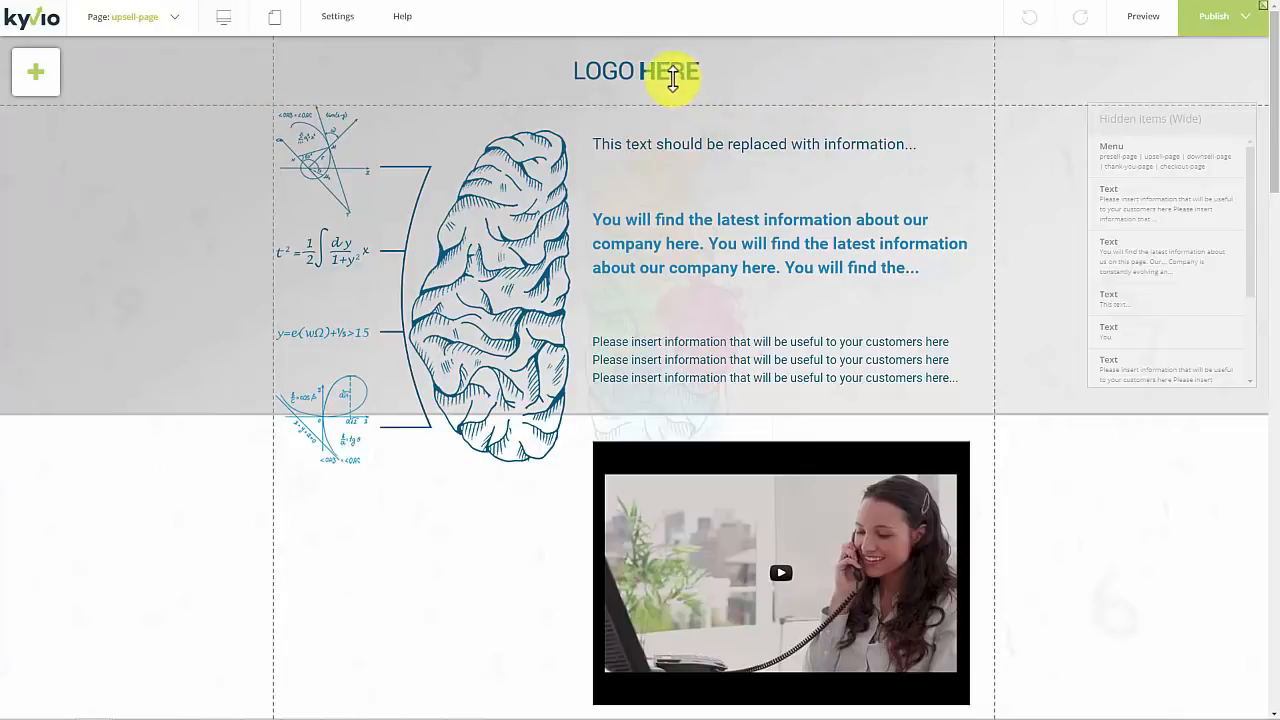
scroll(643, 243, "down", 3)
scroll(646, 249, "up", 3)
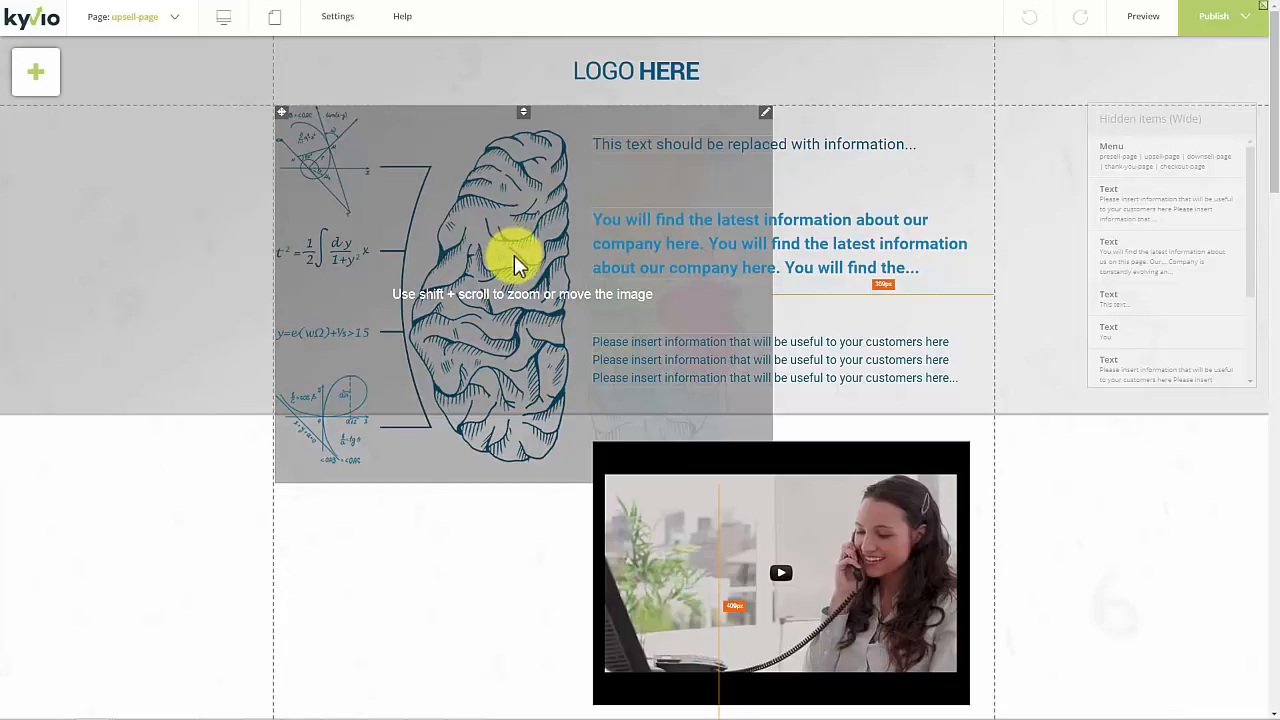
Shrink the brain illustration to about 641 × 487 px and move it back against the left content guide
left_click_drag(509, 257, 490, 280)
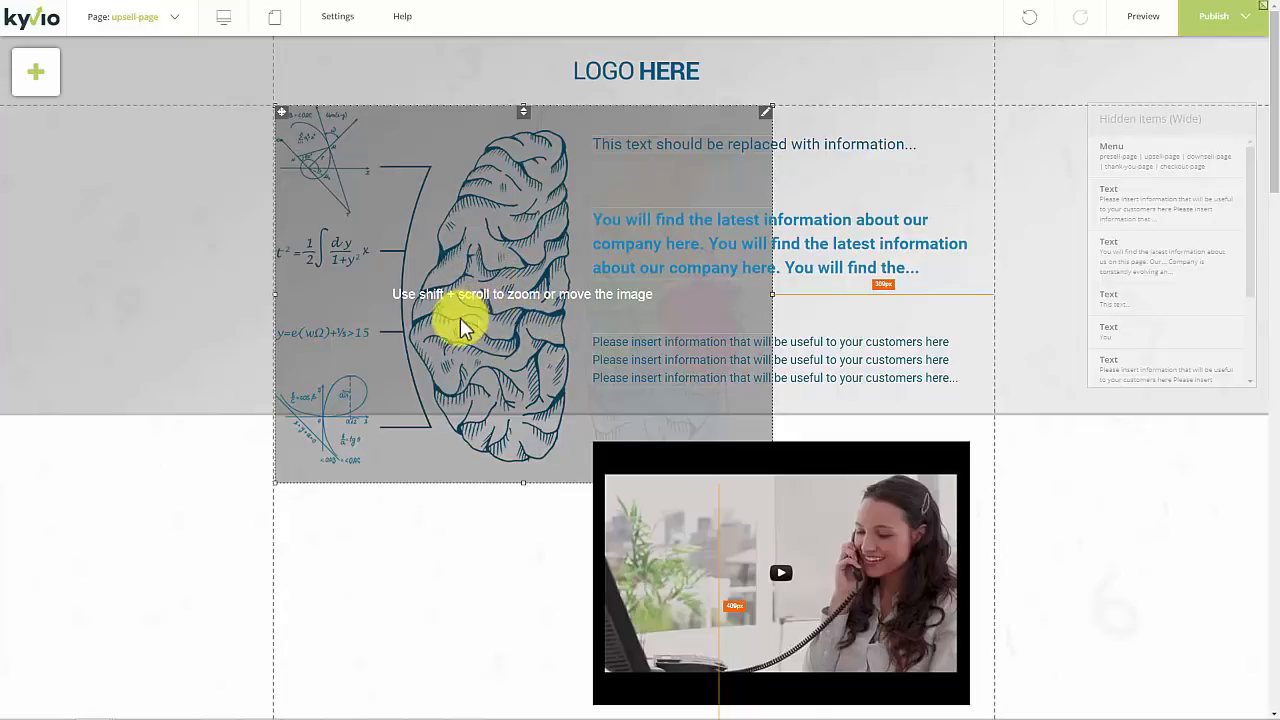
left_click_drag(451, 319, 437, 341)
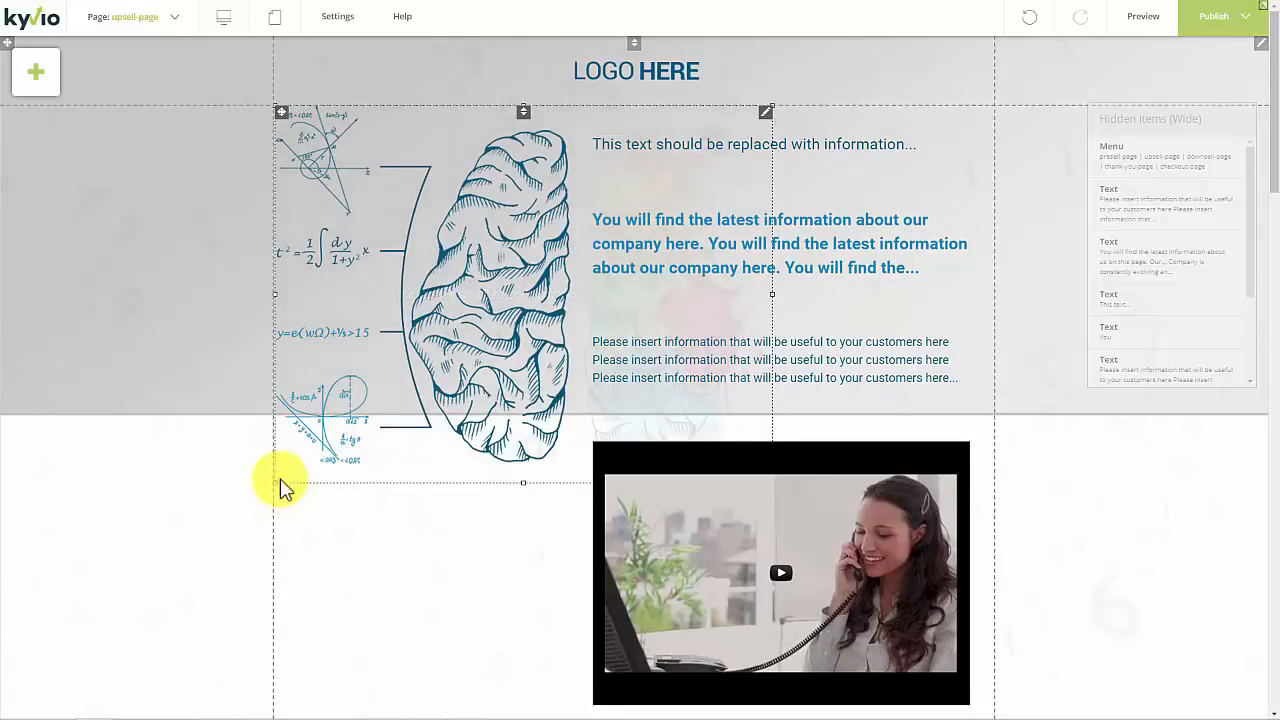
left_click_drag(281, 488, 395, 358)
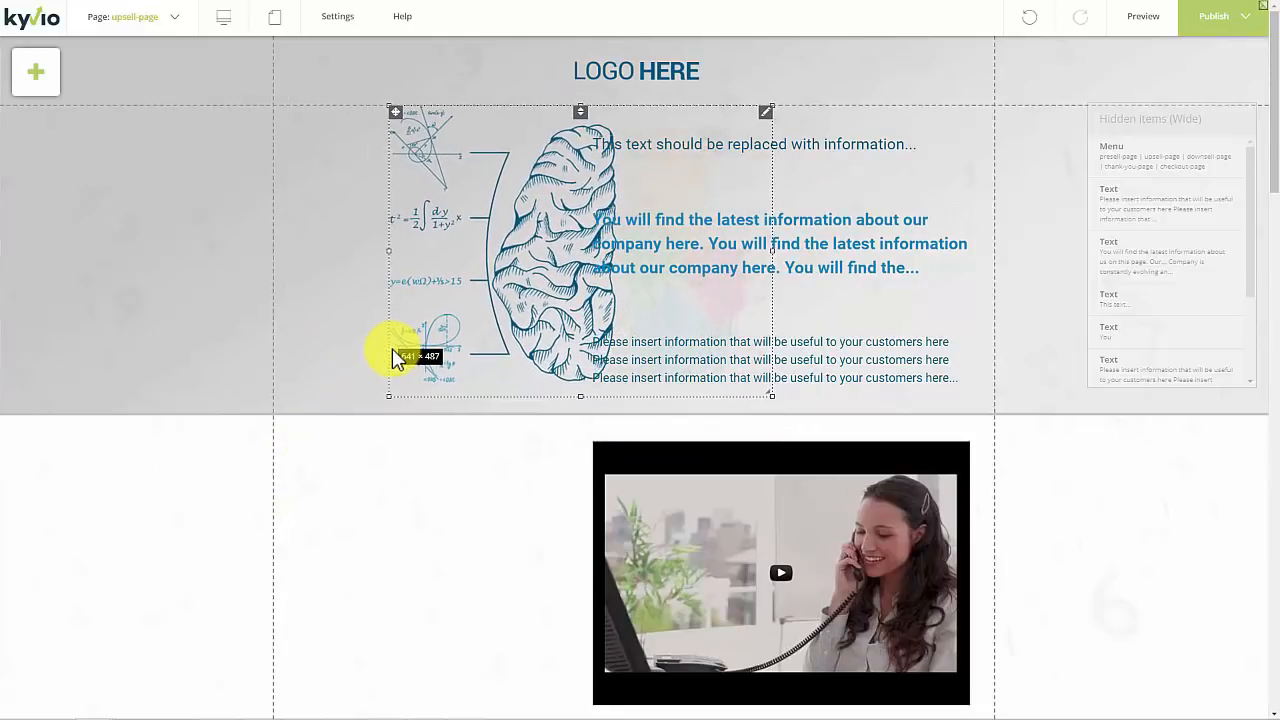
left_click_drag(528, 286, 416, 283)
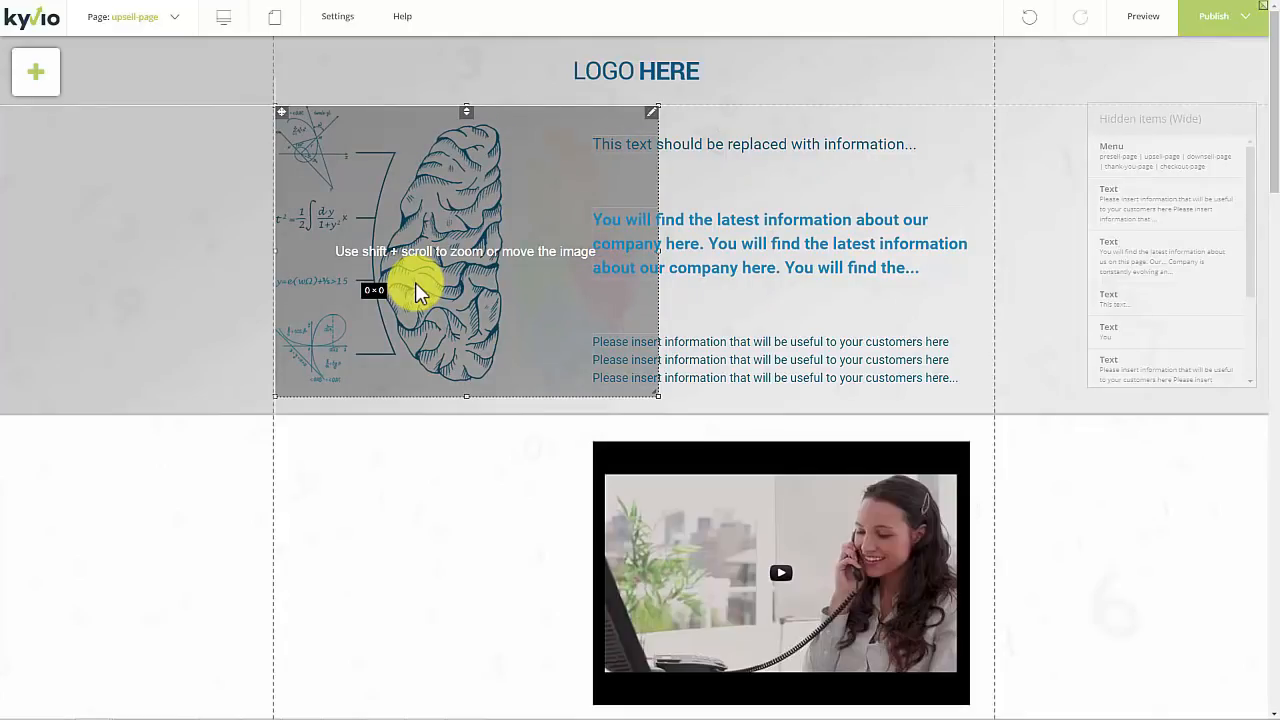
left_click_drag(415, 283, 414, 283)
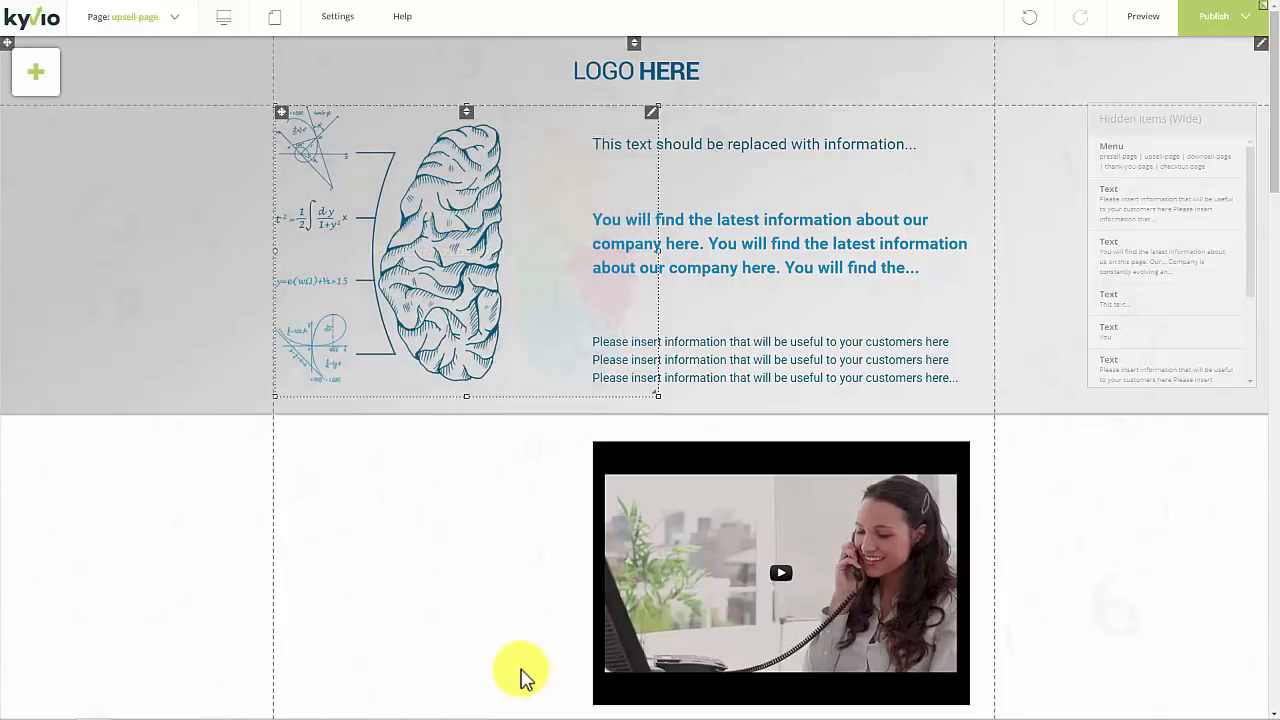
Apply the Heading 2 style to the whole line "This text should be replaced with information..." and finish editing the text
left_click(737, 153)
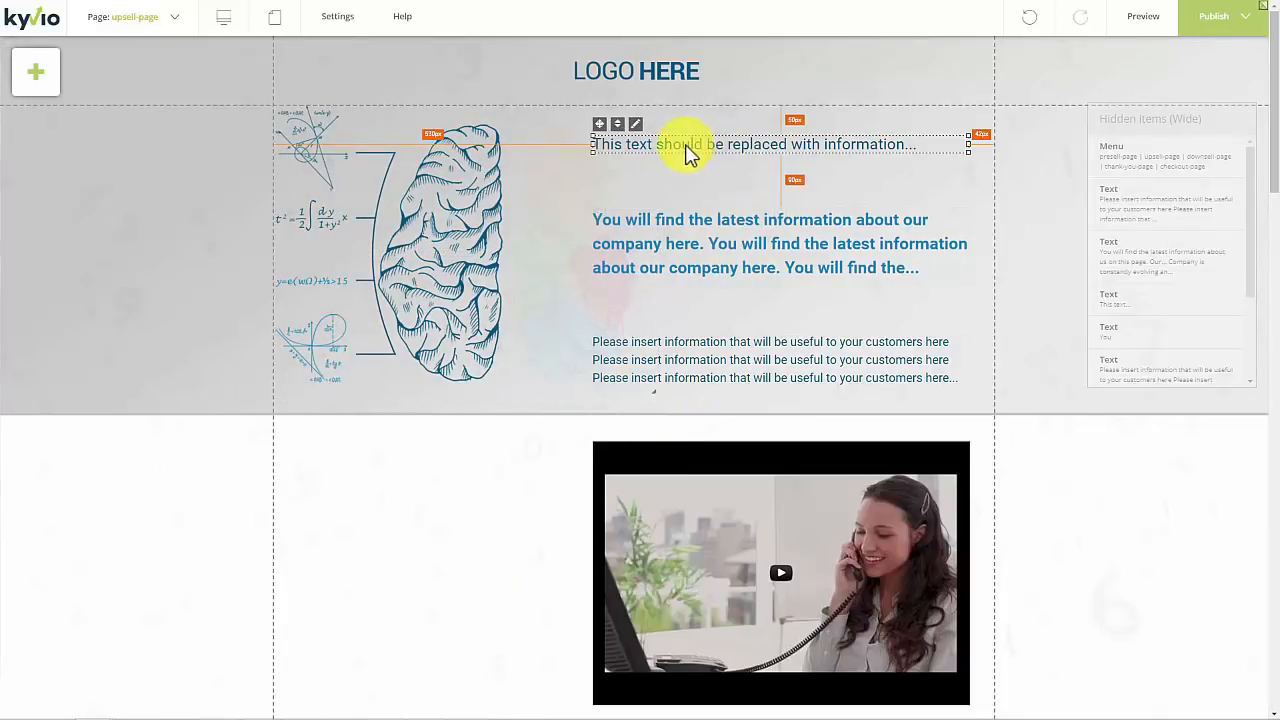
left_click(634, 125)
left_click(652, 140)
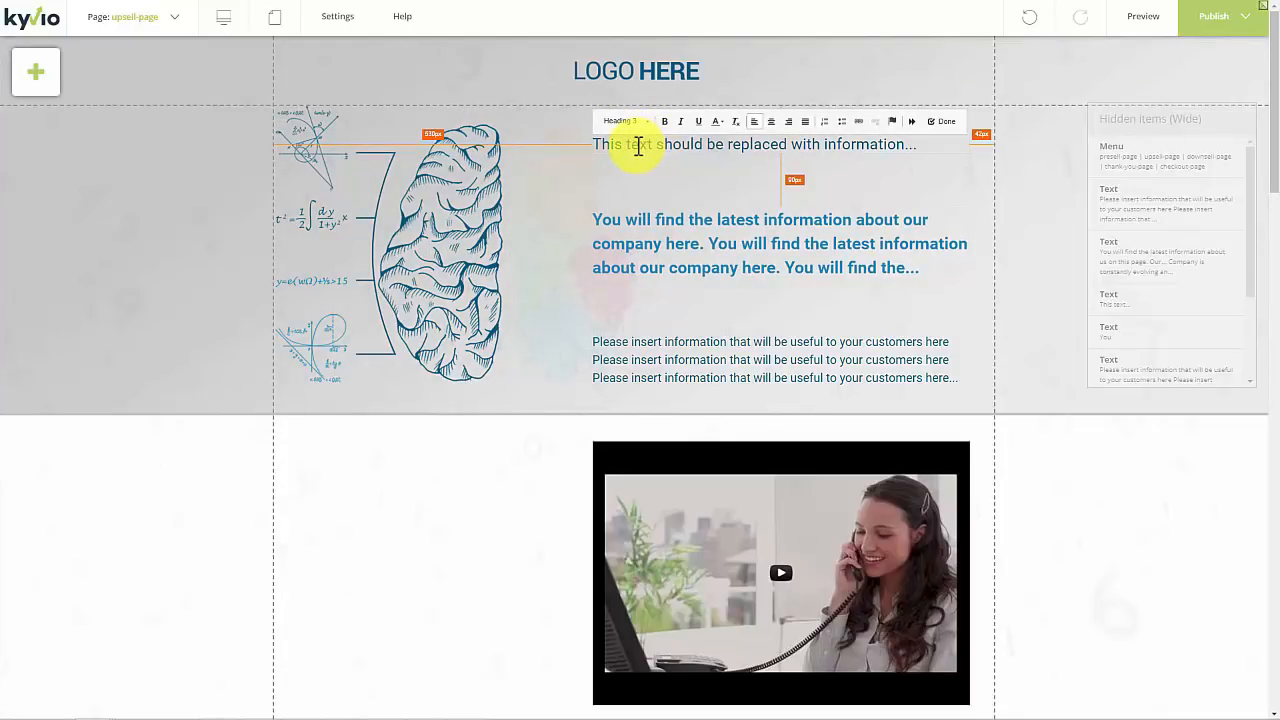
left_click_drag(600, 143, 812, 143)
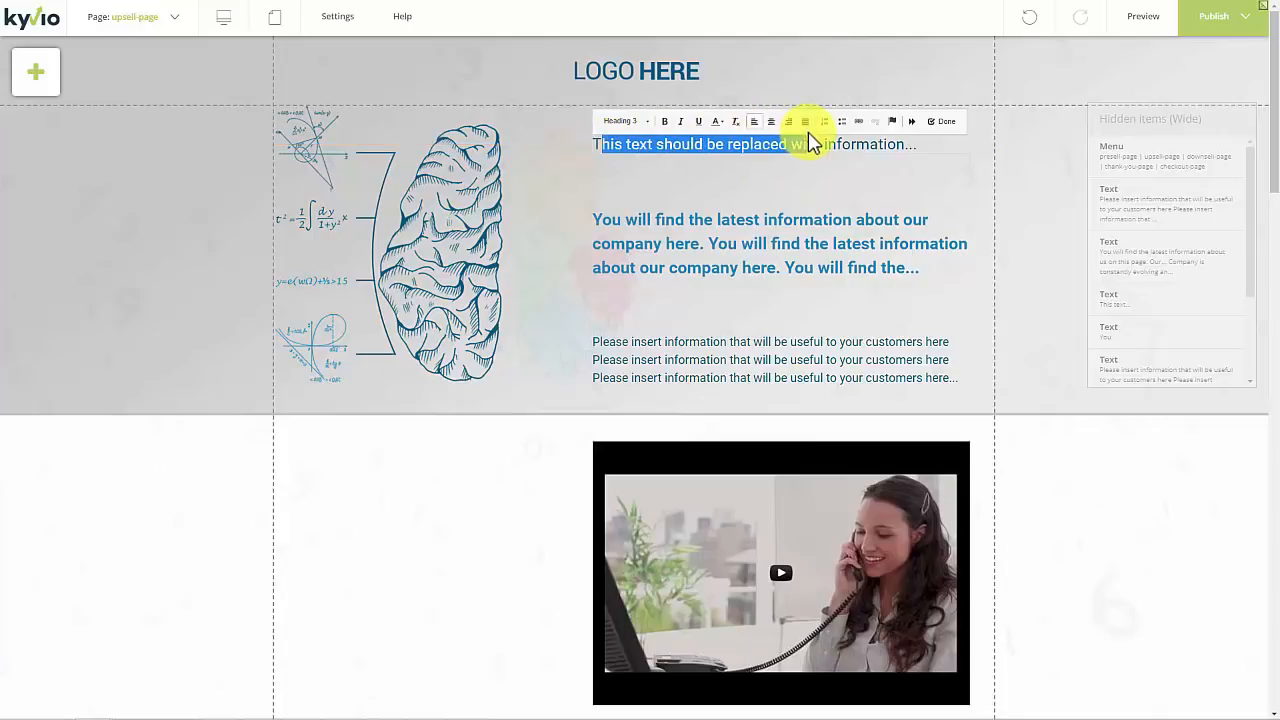
triple_click(811, 143)
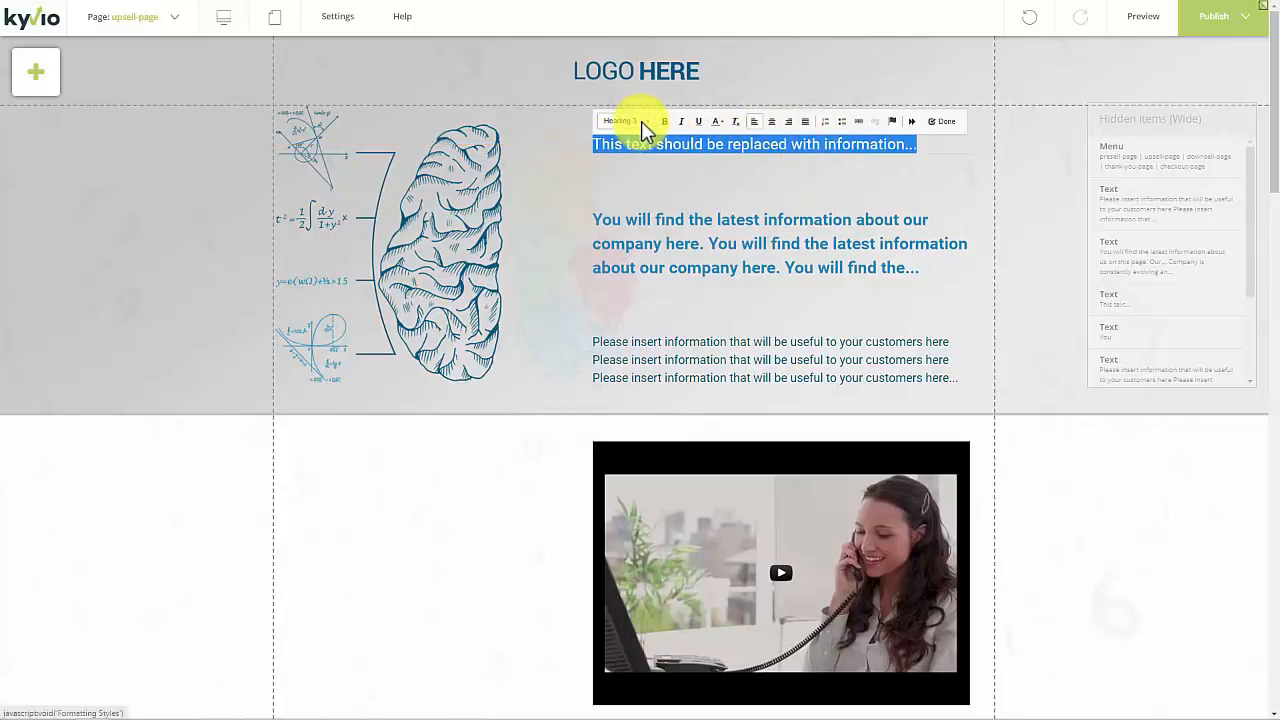
left_click(641, 122)
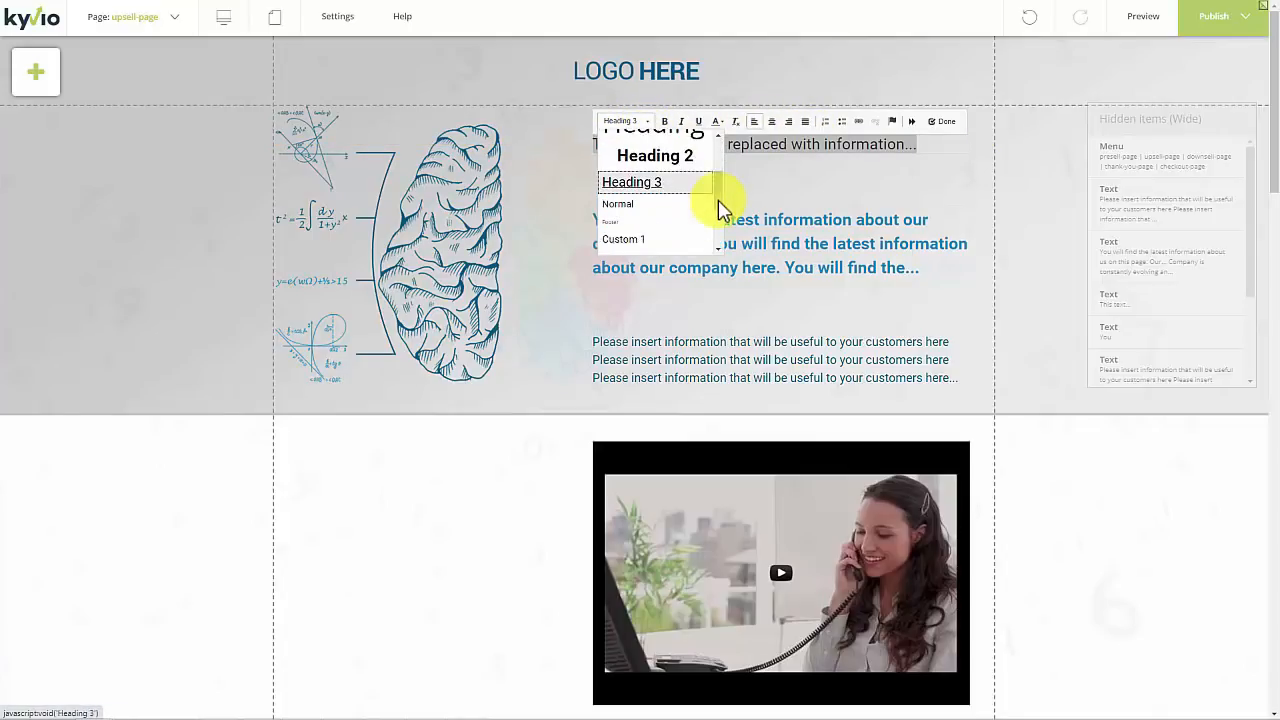
scroll(718, 200, "up", 2)
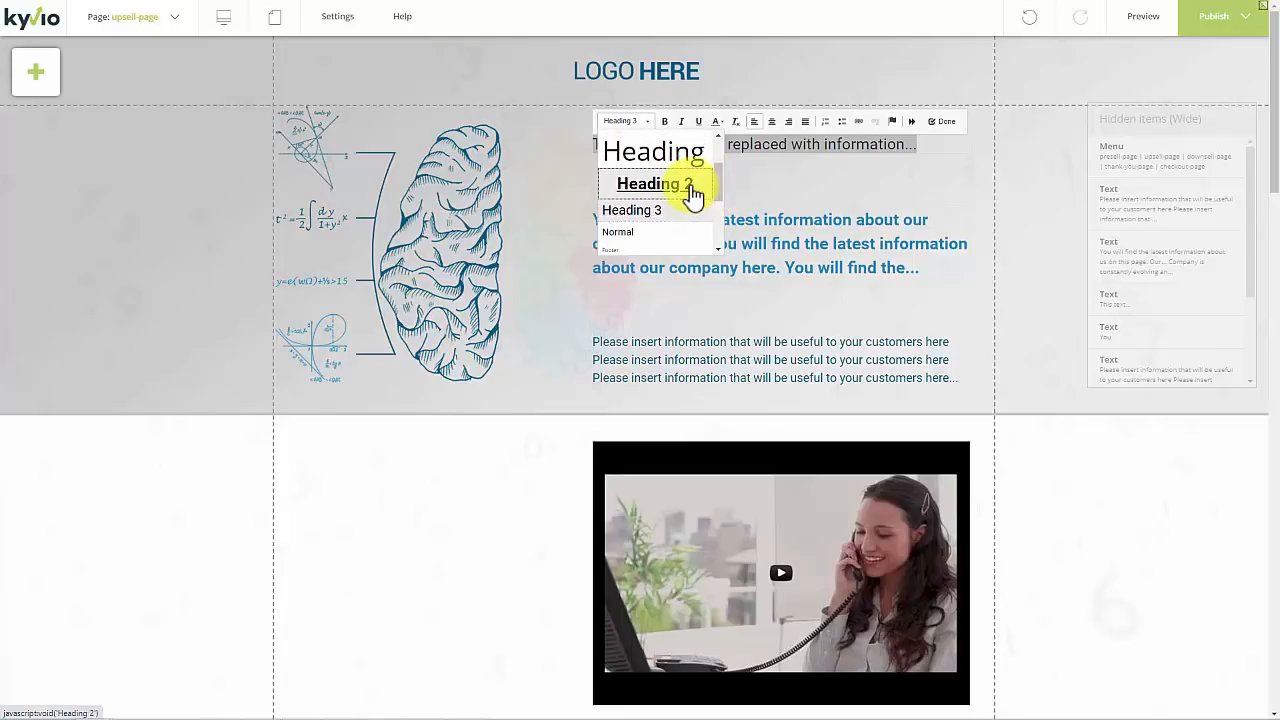
left_click(690, 186)
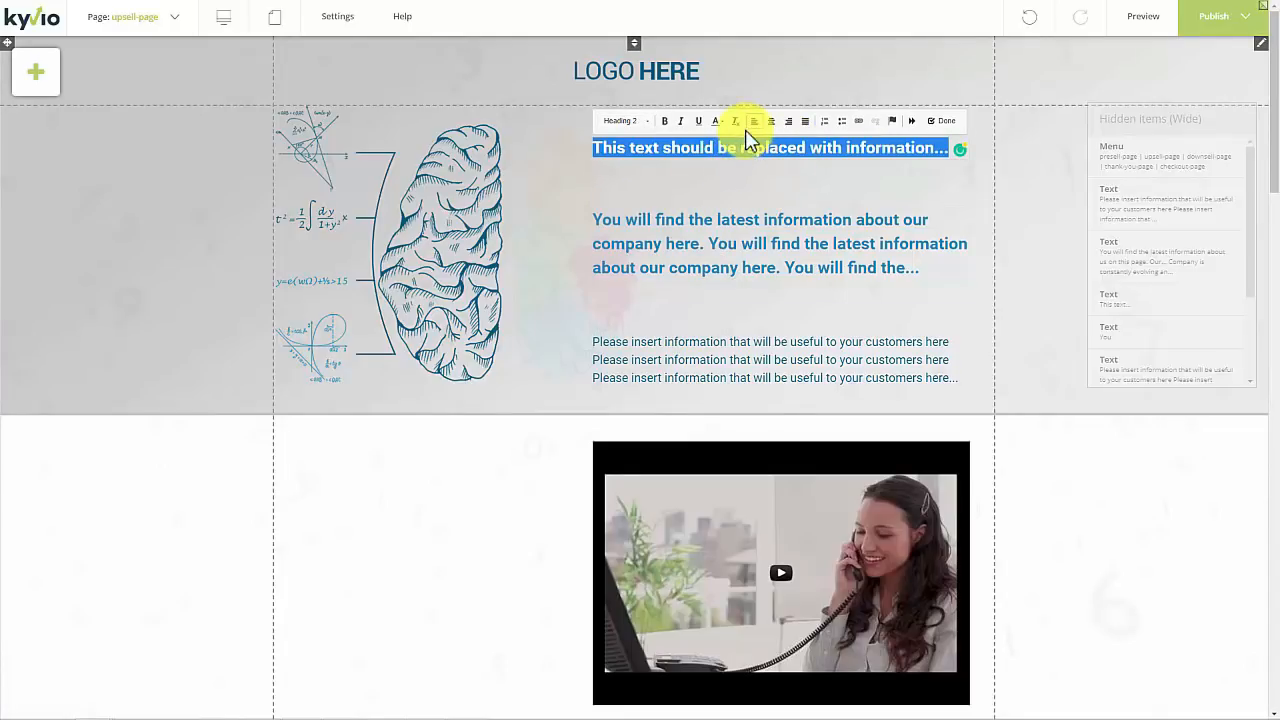
left_click(941, 123)
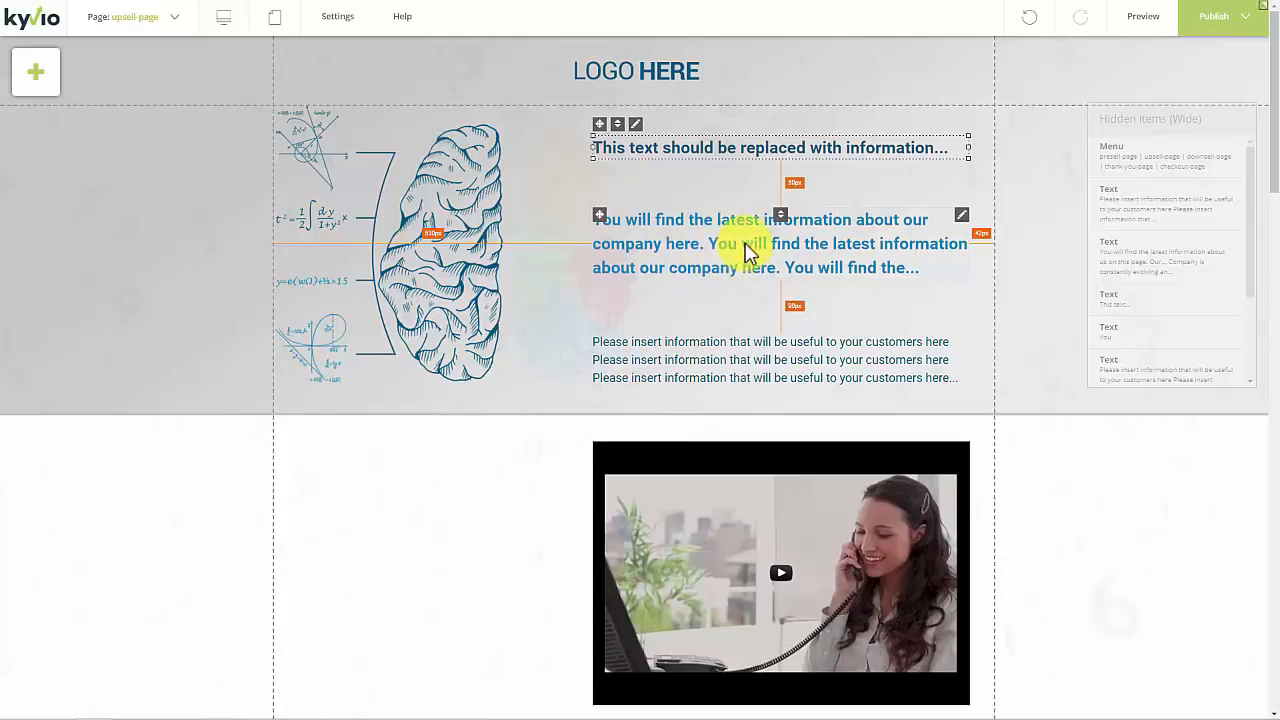
Move the blue "You will find the latest information" text block closer to the headline and nudge the "Please insert information" paragraph slightly
mouse_move(748, 247)
left_mouse_down()
mouse_move(740, 228)
mouse_move(745, 265)
left_mouse_up()
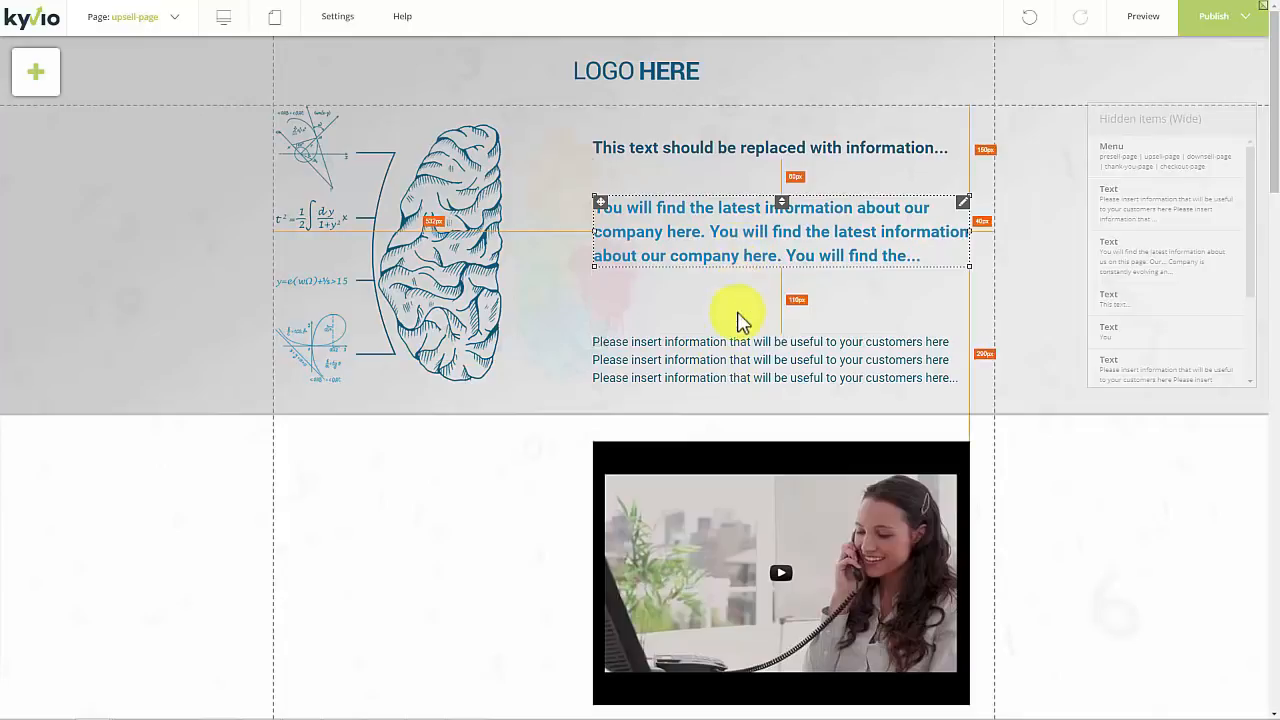
mouse_move(728, 366)
left_mouse_down()
mouse_move(728, 338)
mouse_move(722, 375)
left_mouse_up()
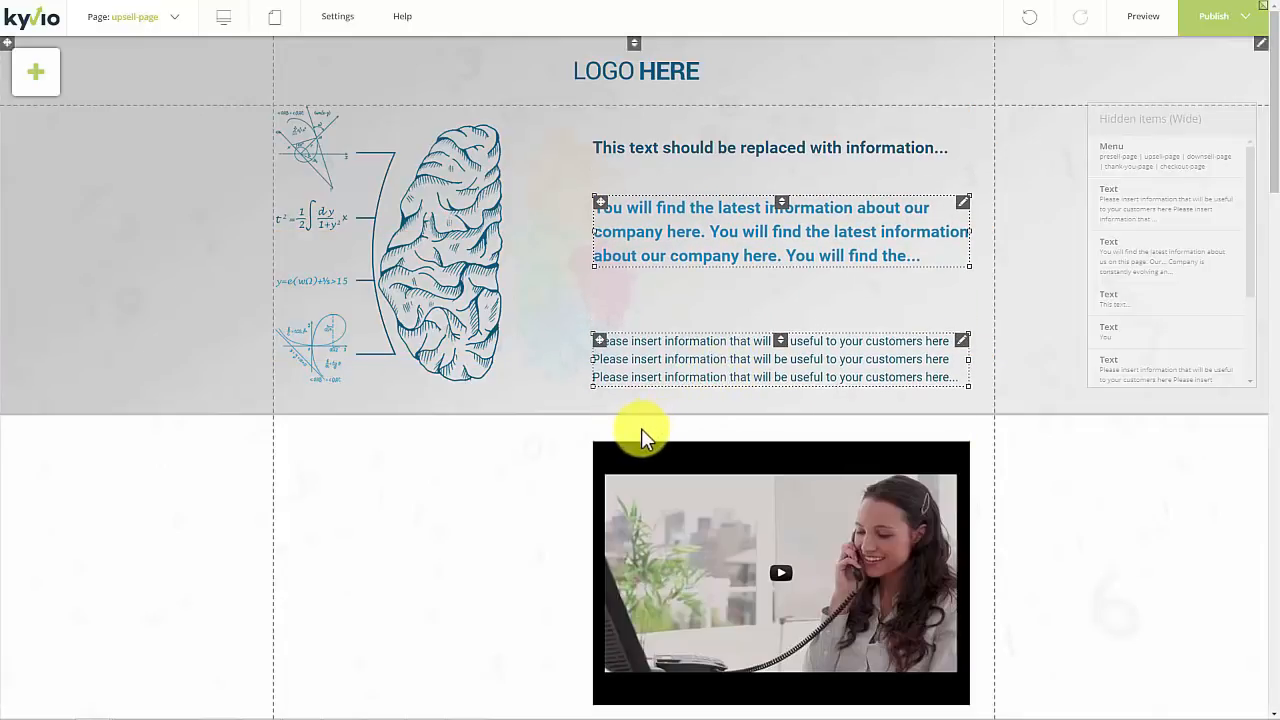
scroll(643, 430, "down", 5)
scroll(694, 374, "up", 5)
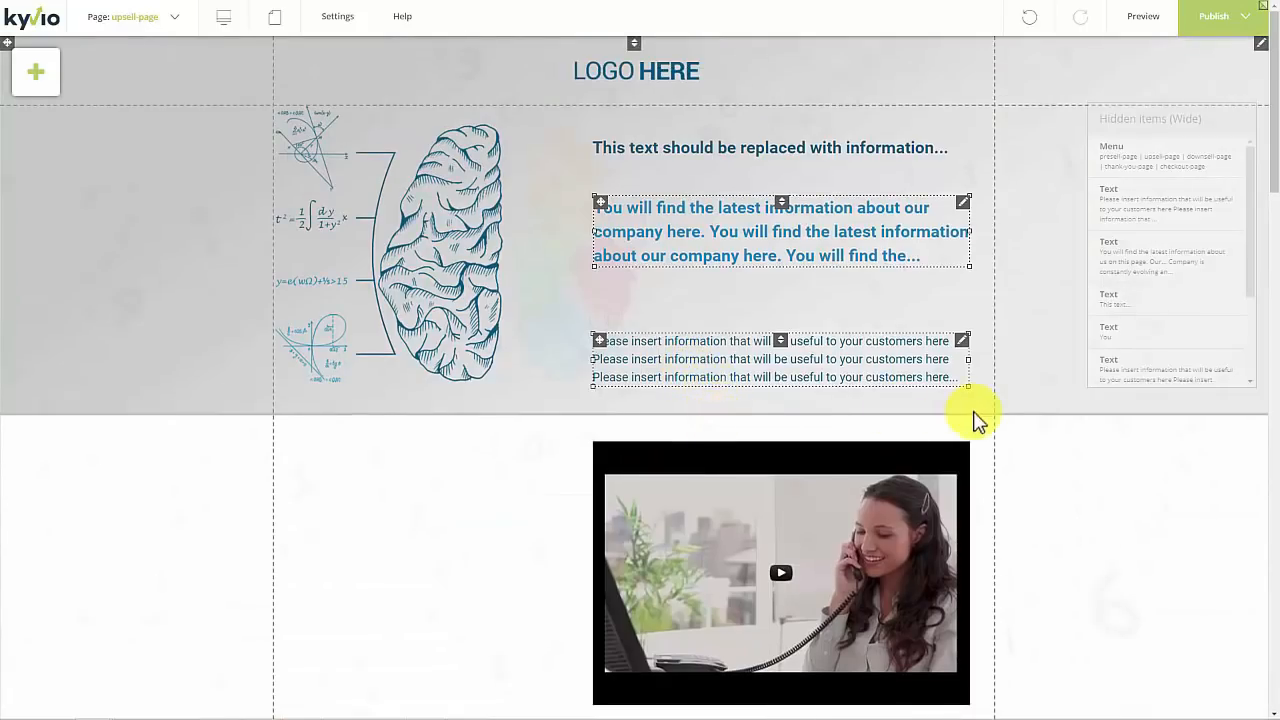
Centre the video and the START LEARNING button below it horizontally between the content guides
middle_click(1008, 443)
scroll(1006, 486, "down", 3)
left_click_drag(755, 405, 610, 405)
left_click_drag(691, 606, 583, 614)
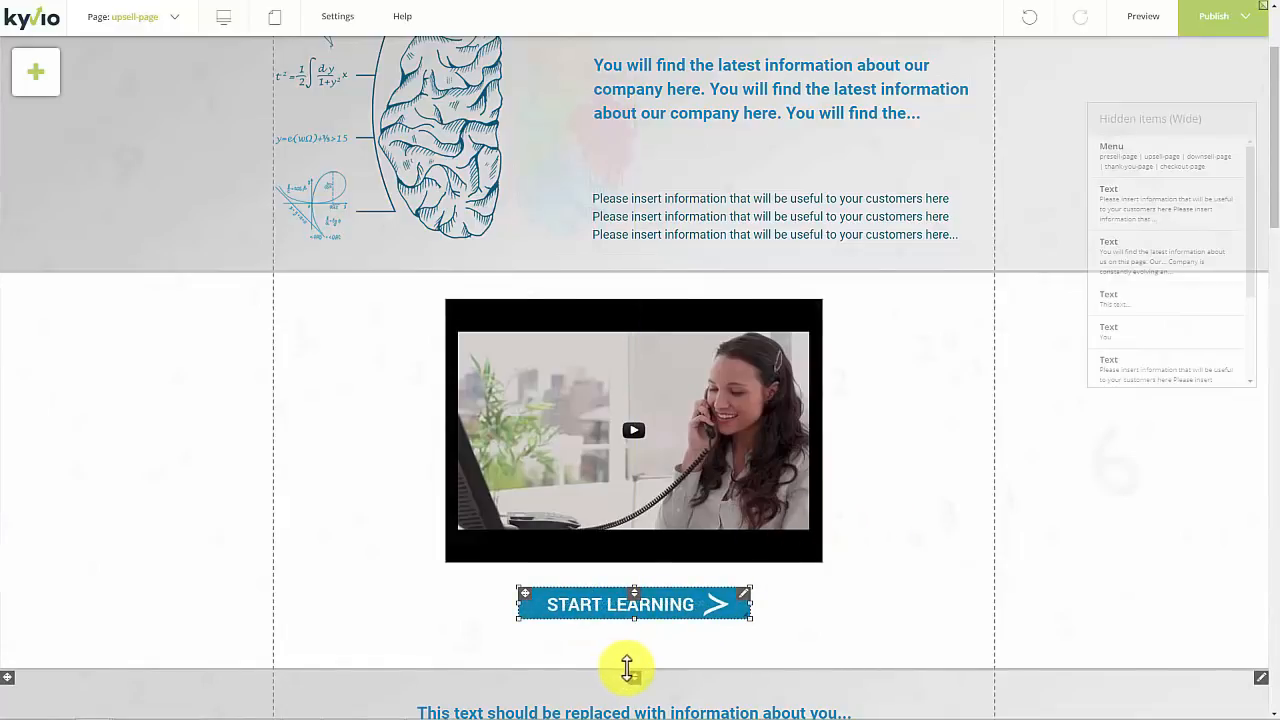
Move the grey three-photo section up closer to the START LEARNING button, nudging it up in small increments
left_click_drag(634, 667, 632, 646)
scroll(632, 646, "down", 4)
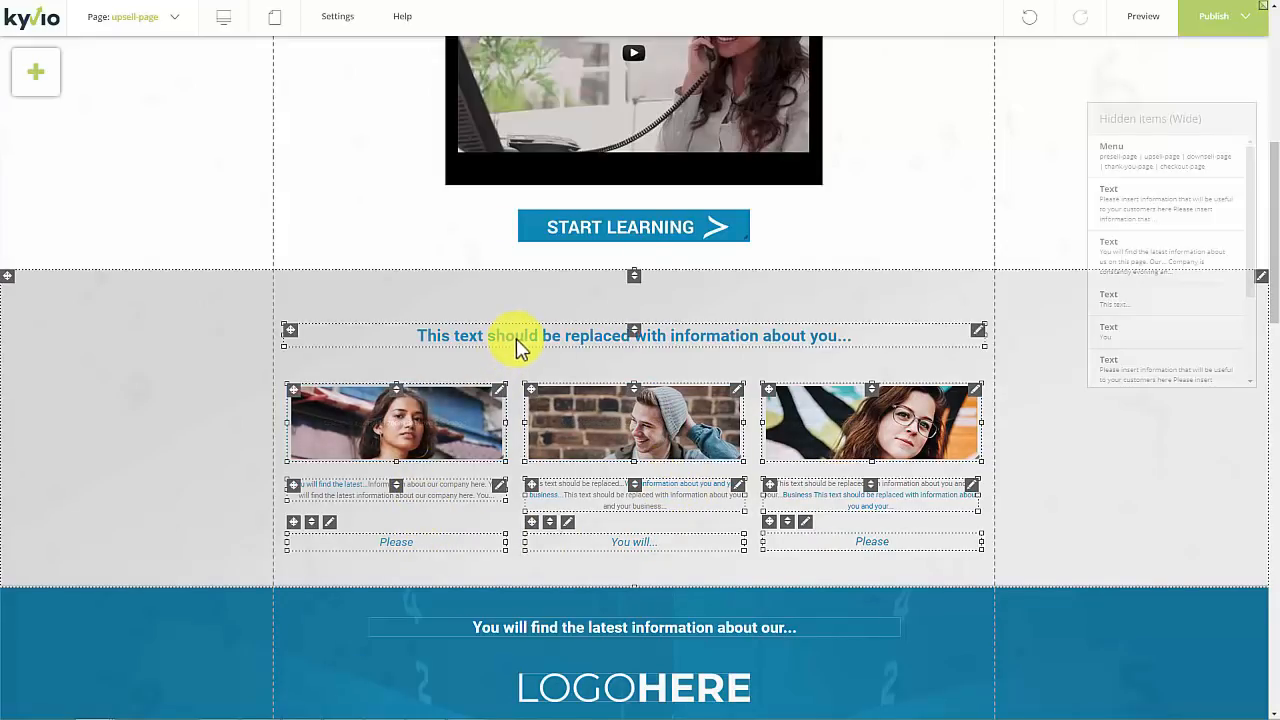
left_click_drag(537, 390, 544, 388)
key("Up")
key("Up")
key("Up")
key("Up")
key("Up")
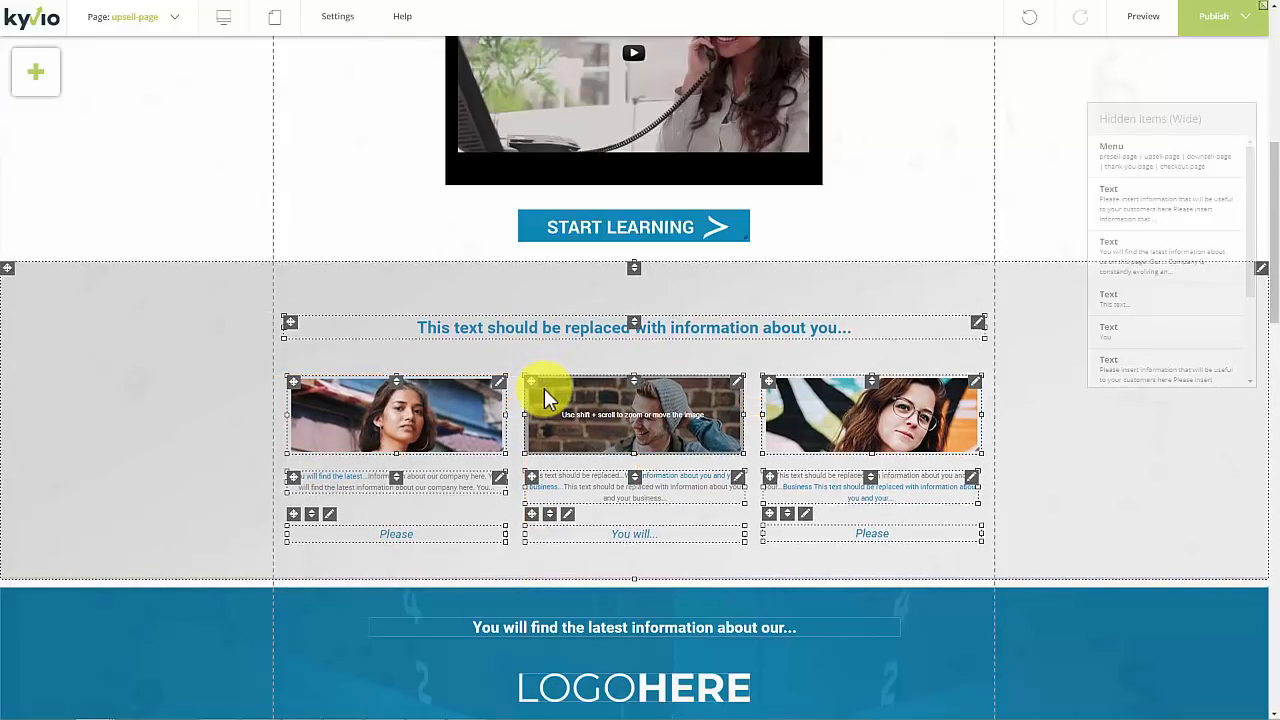
Fine-tune the gap above the grey section and stretch the blue section's upper edge to meet it, about 2114 × 704 px
left_click(610, 295)
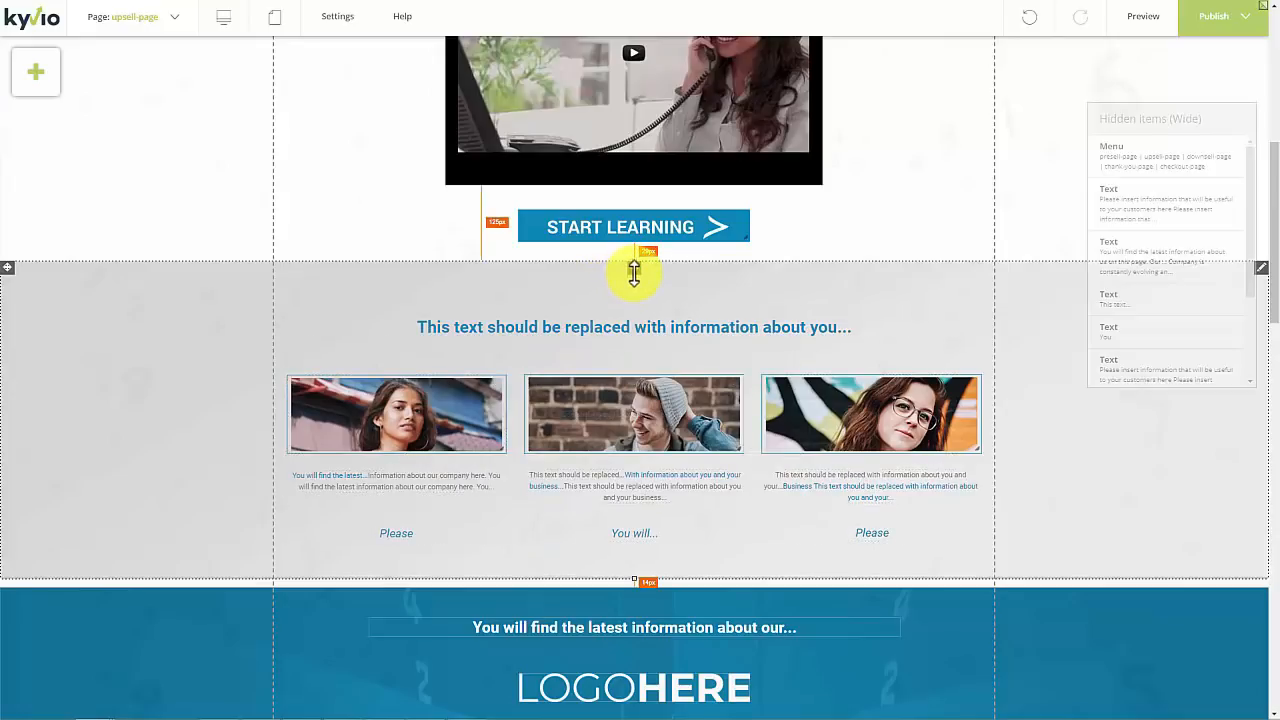
left_click_drag(637, 287, 640, 273)
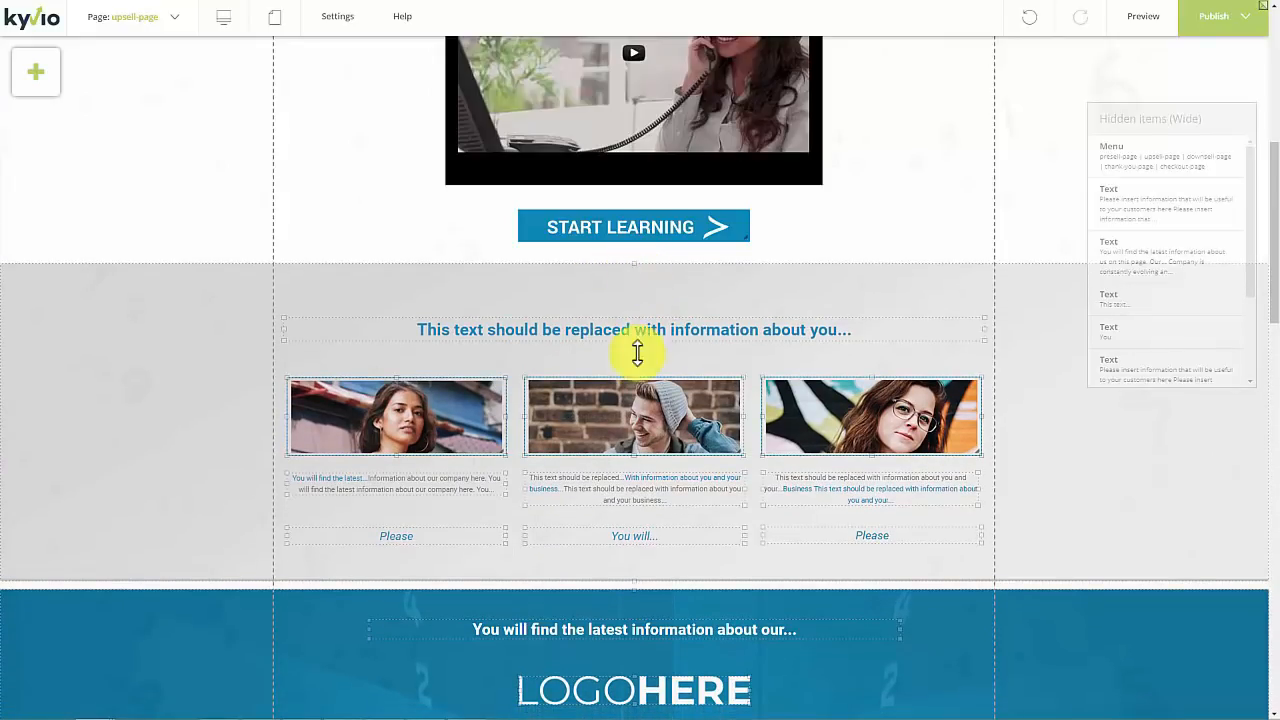
left_click_drag(637, 590, 638, 578)
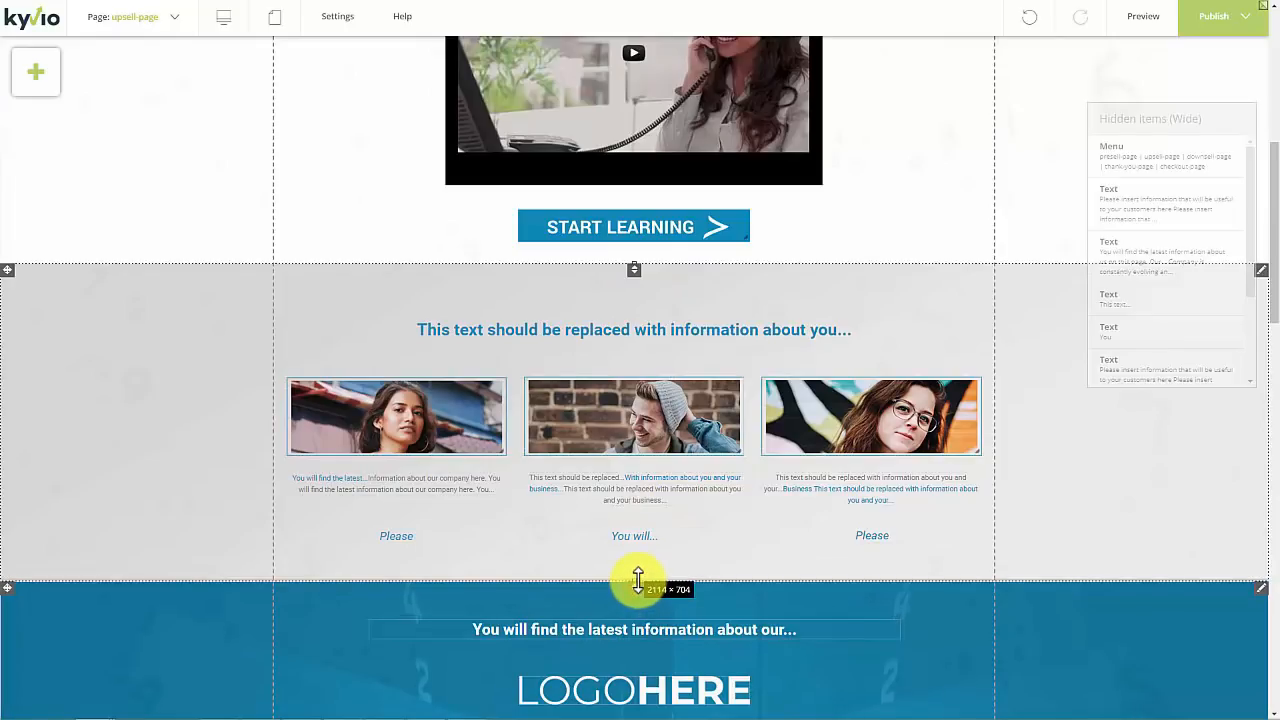
Look over the rest of the upsell page and examine the shapes and blog layouts available for adding
scroll(632, 612, "down", 8)
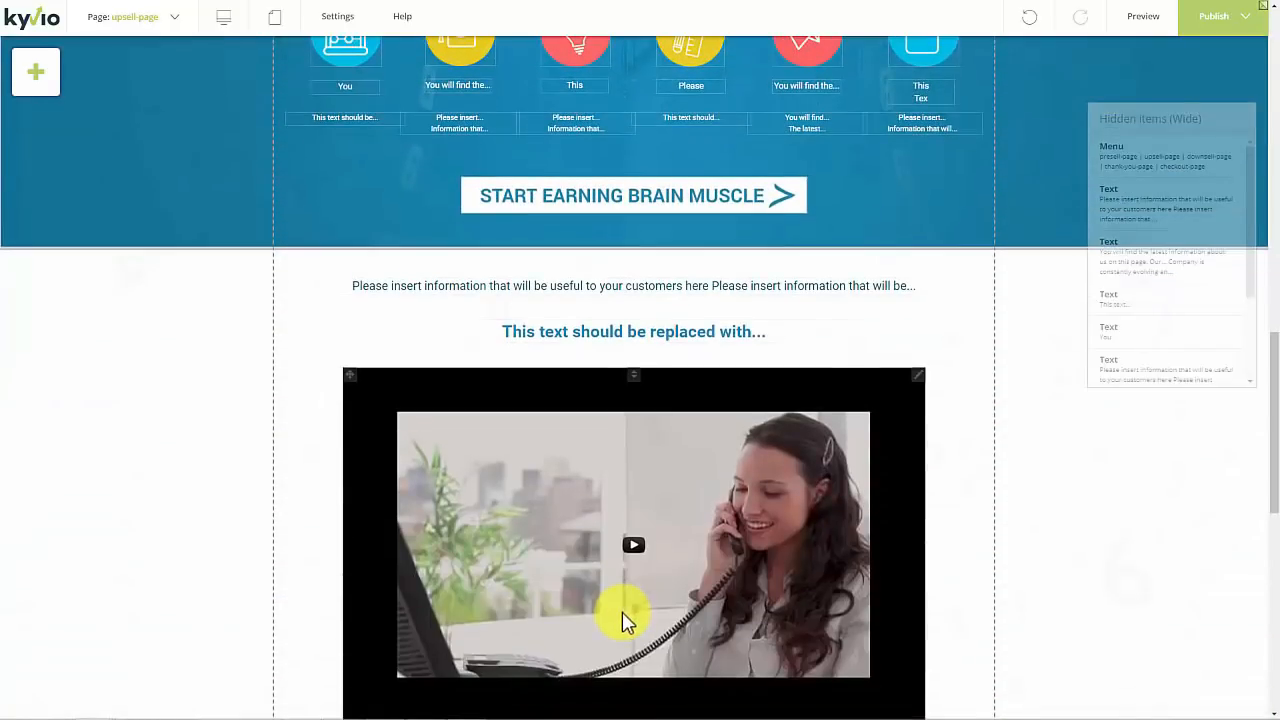
scroll(676, 563, "down", 8)
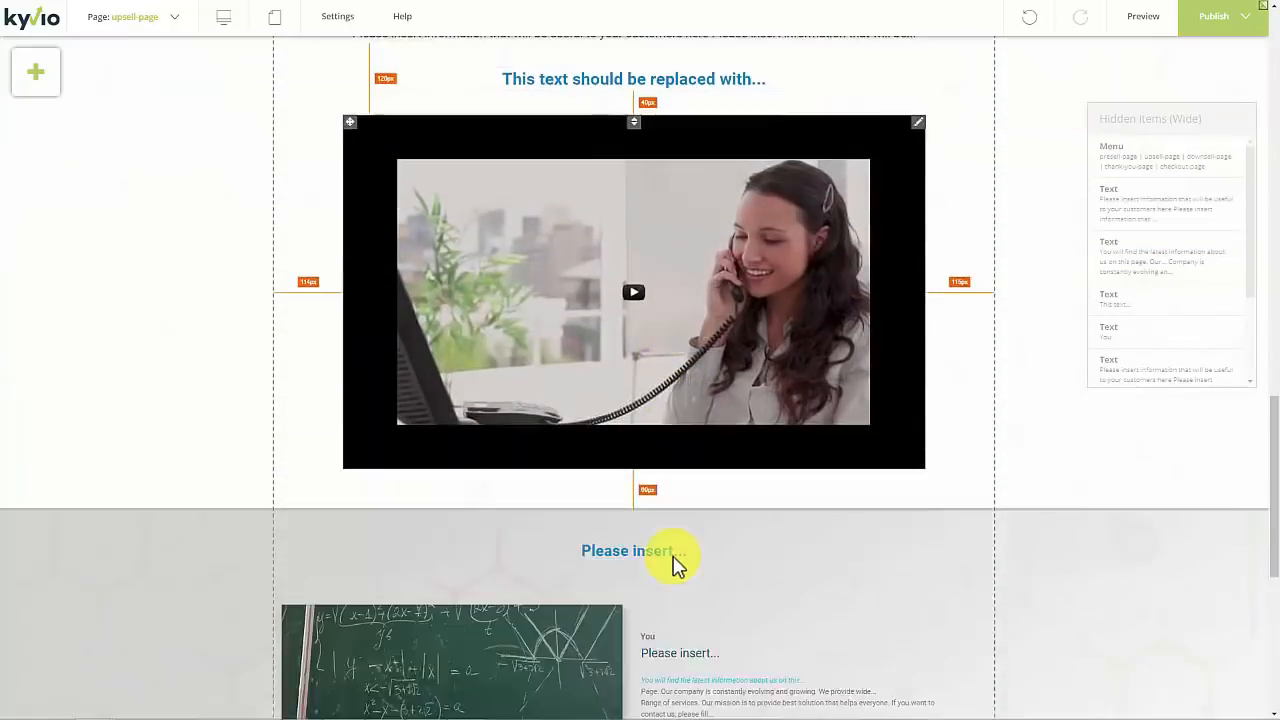
scroll(676, 561, "up", 20)
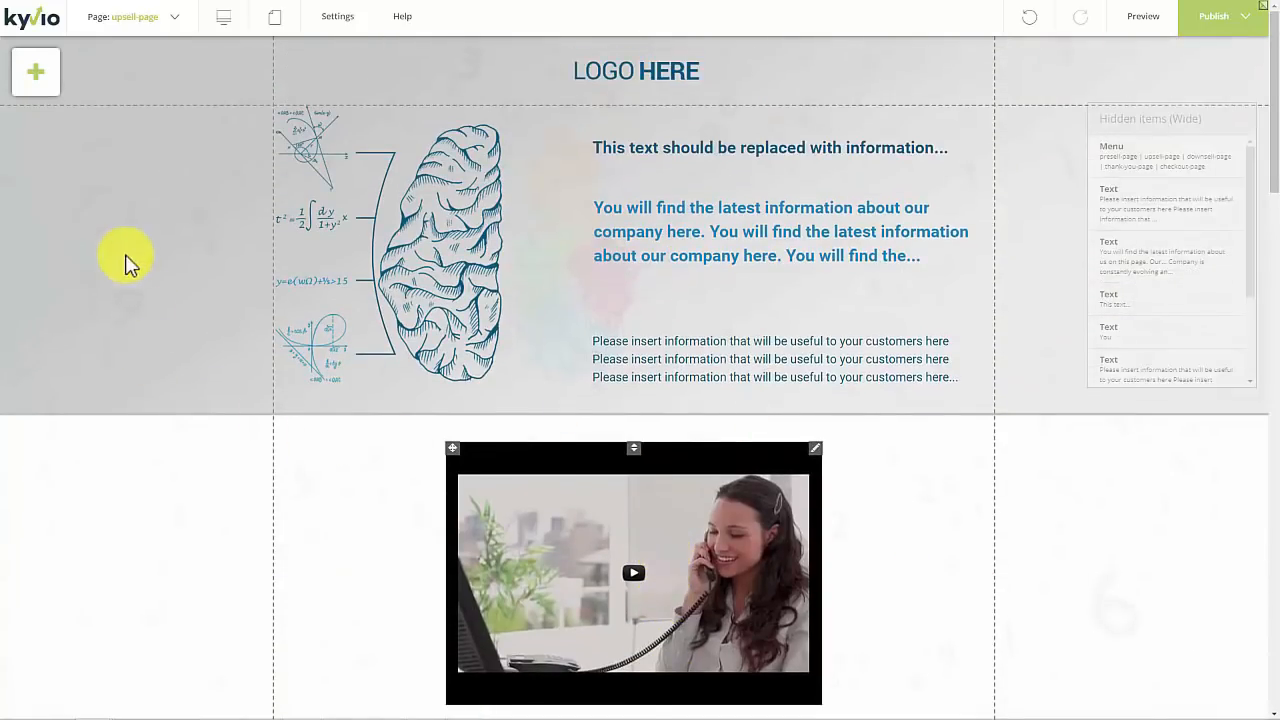
left_click(45, 78)
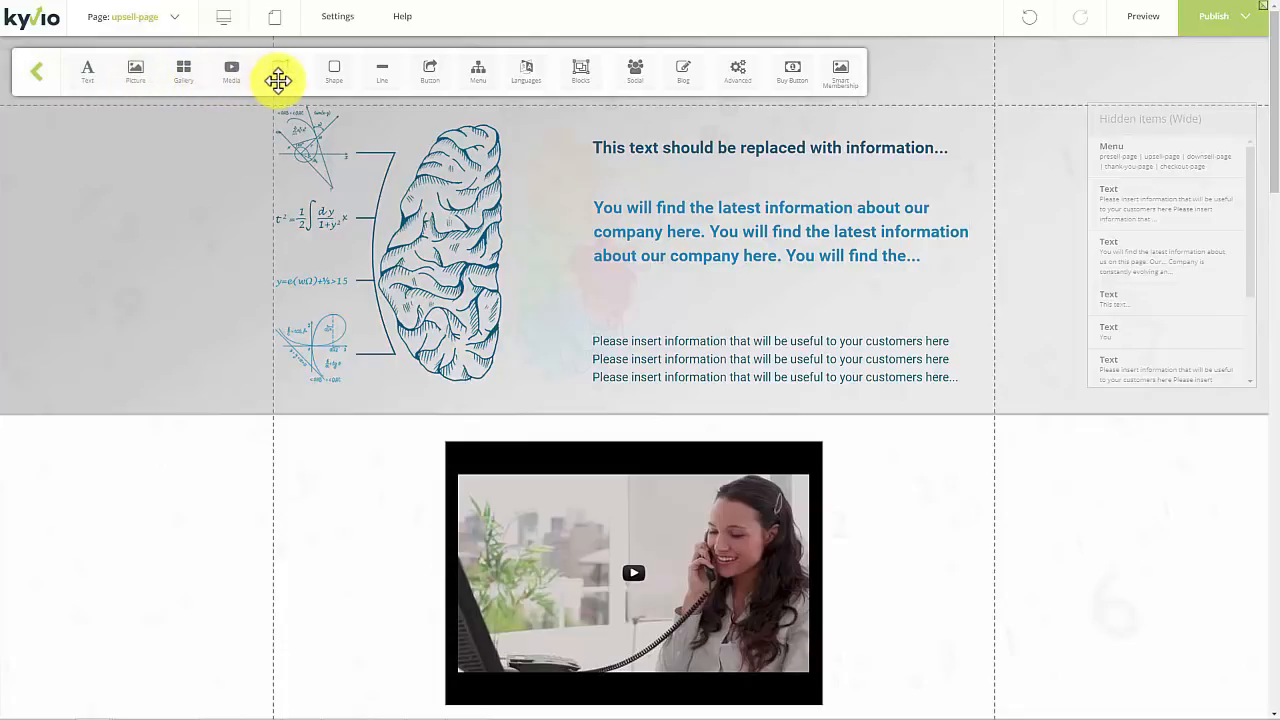
left_click(333, 76)
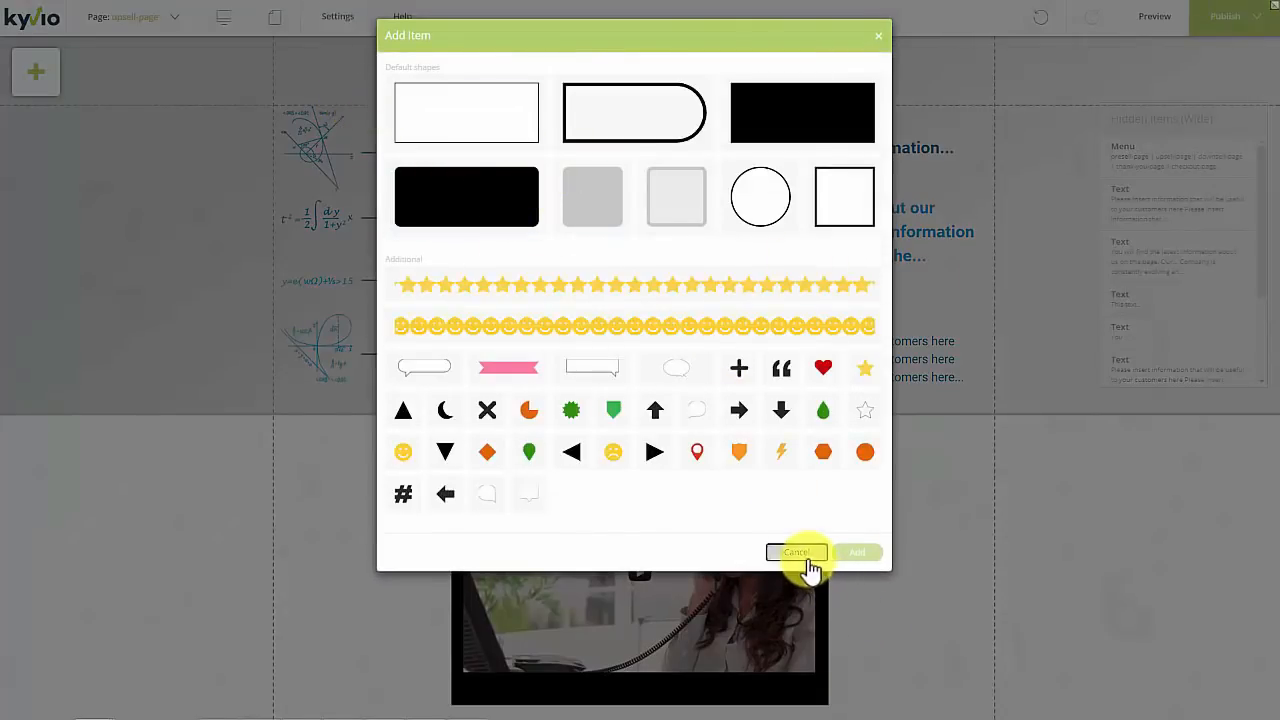
left_click(800, 555)
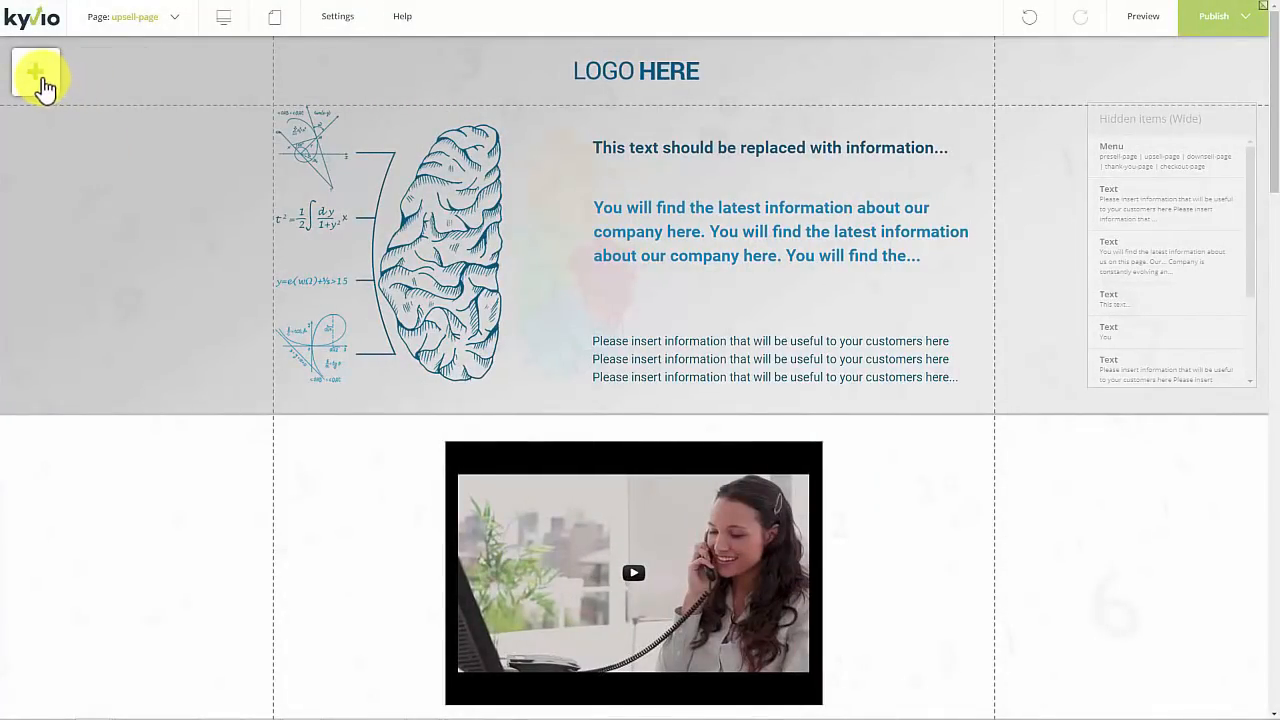
left_click(40, 80)
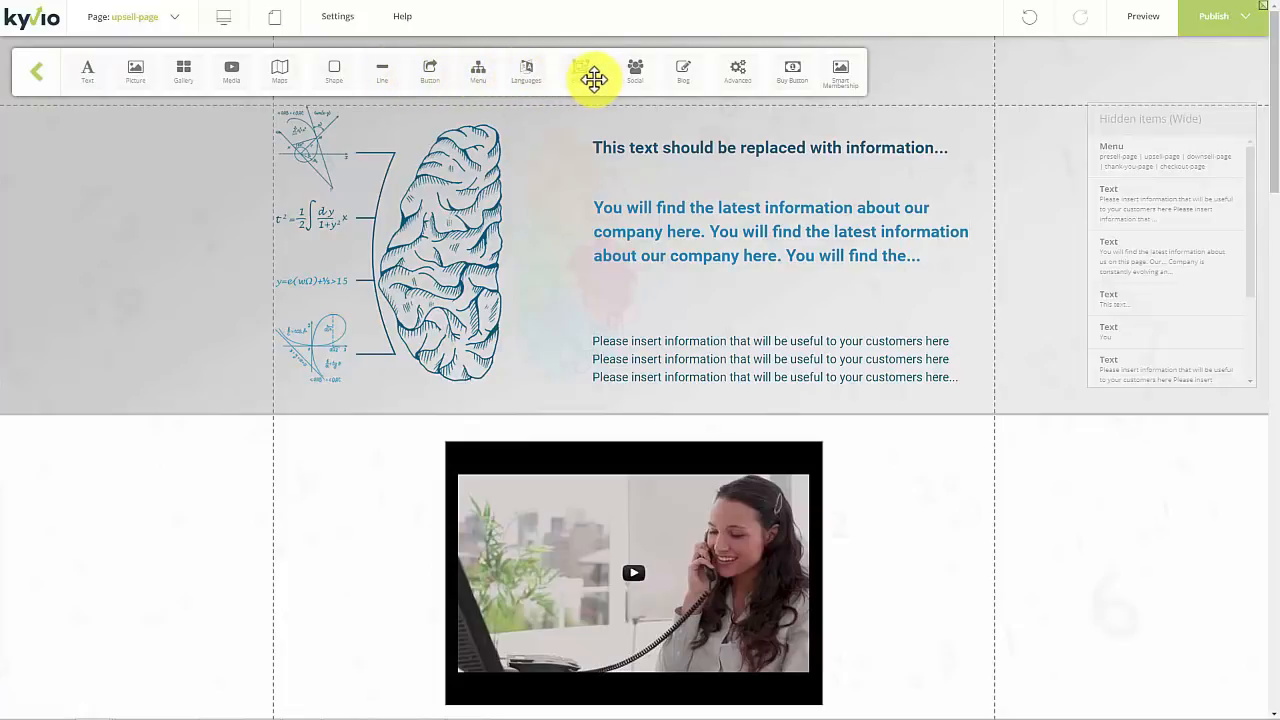
left_click(694, 71)
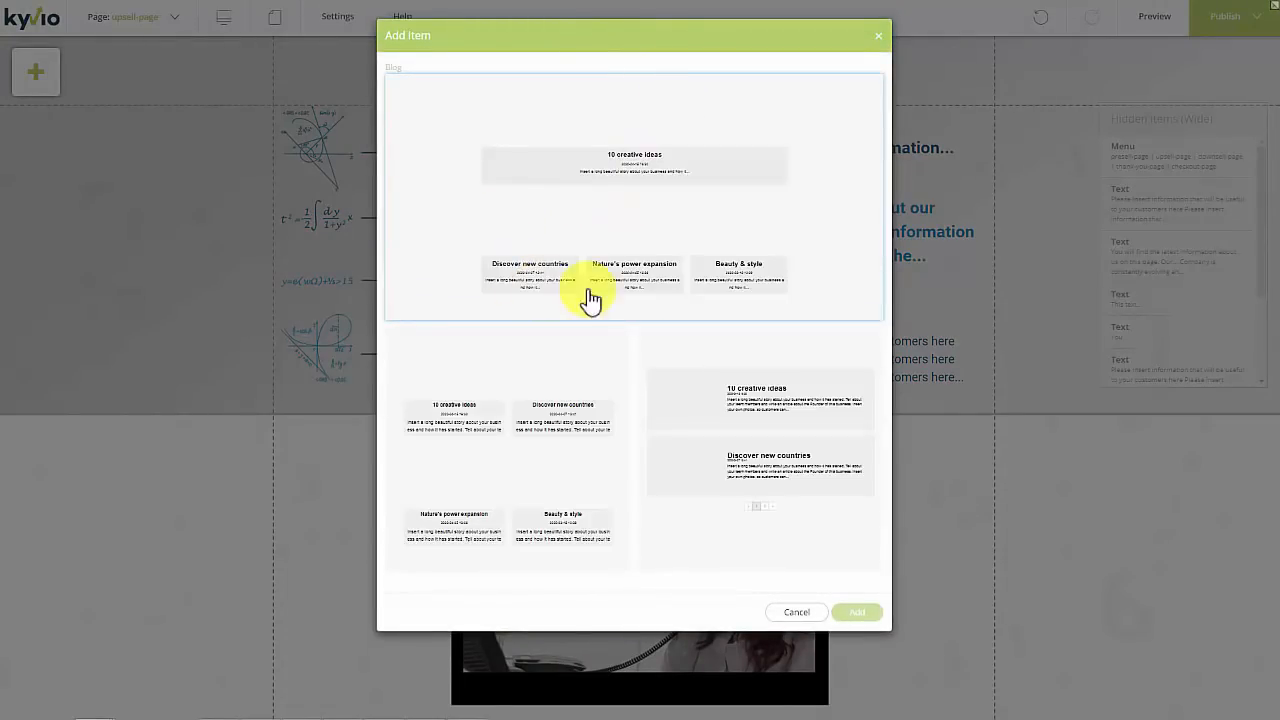
left_click(878, 36)
Try to add a dropdown language switcher to the page
left_click(45, 74)
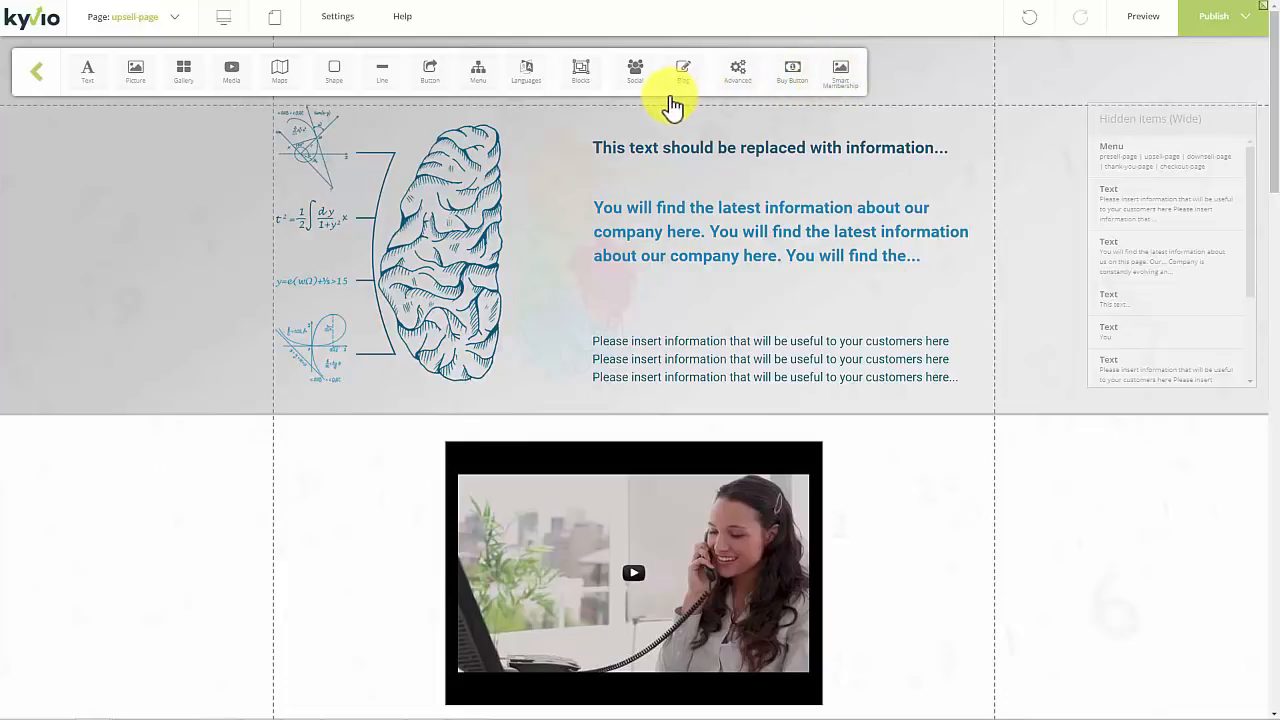
left_click(524, 74)
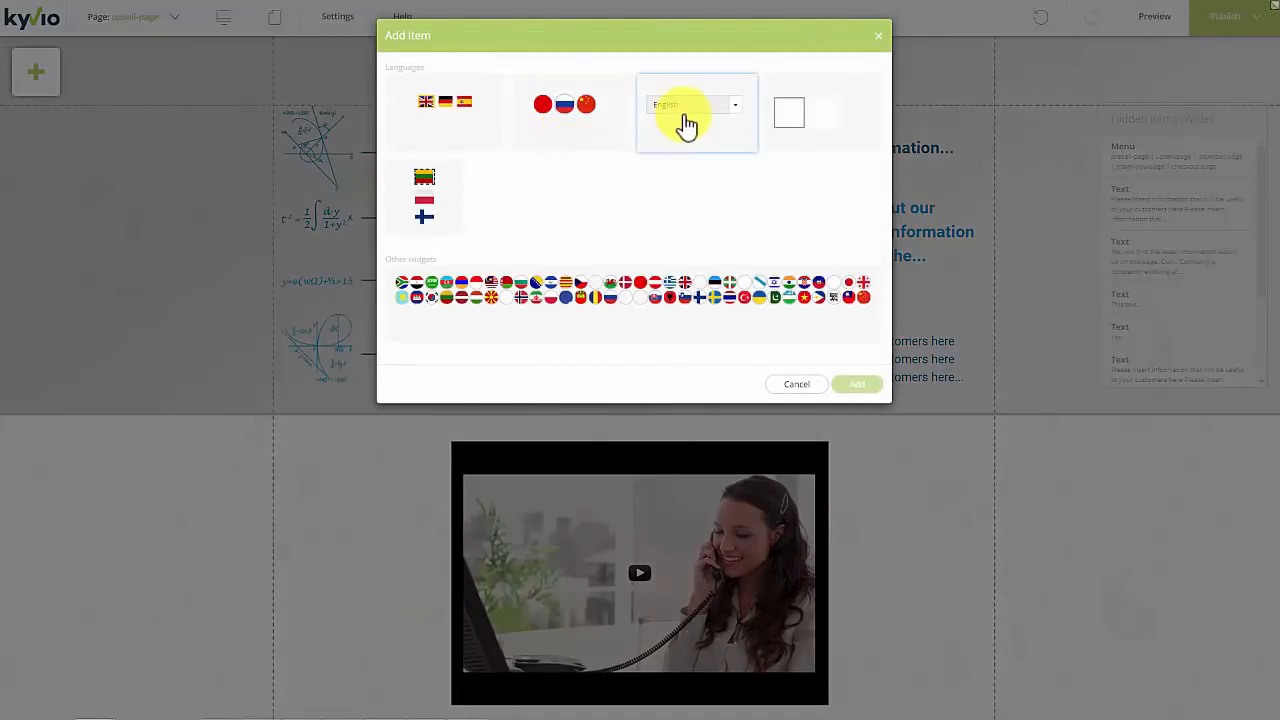
left_click(735, 120)
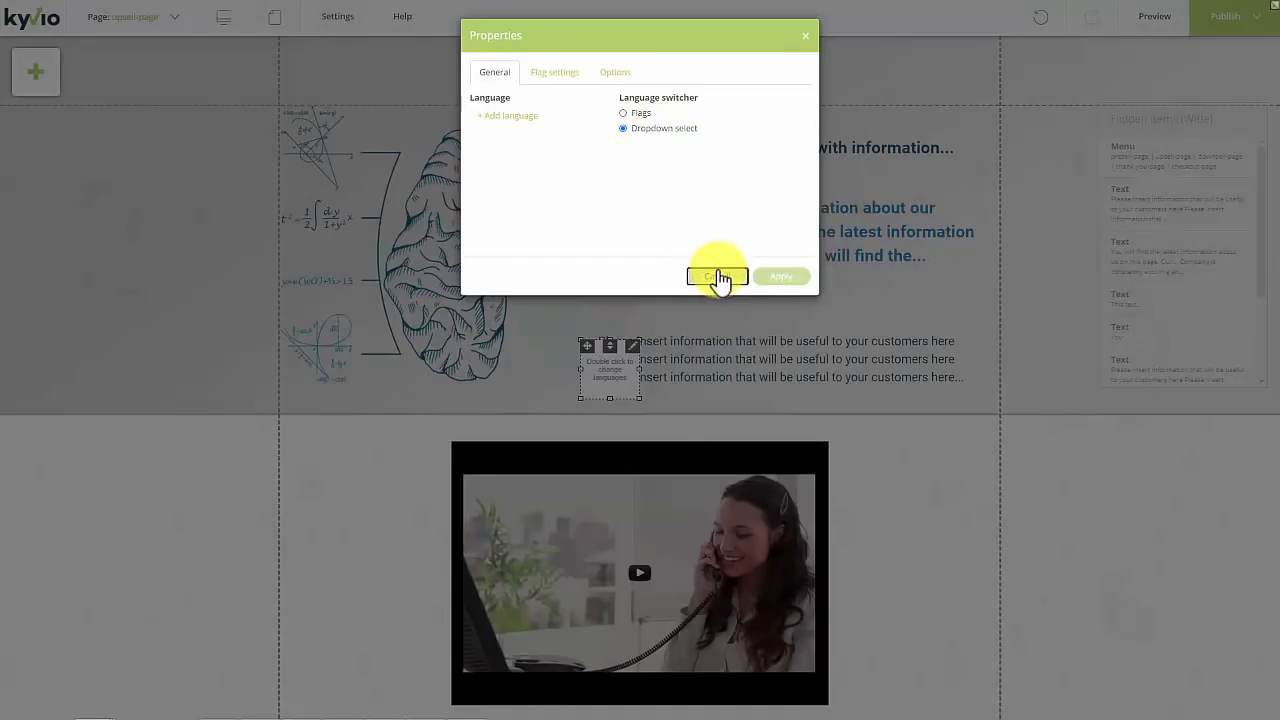
left_click(719, 275)
Place a Buy Button between the blue text and the paragraph beneath it, and open the button's properties
left_click(45, 78)
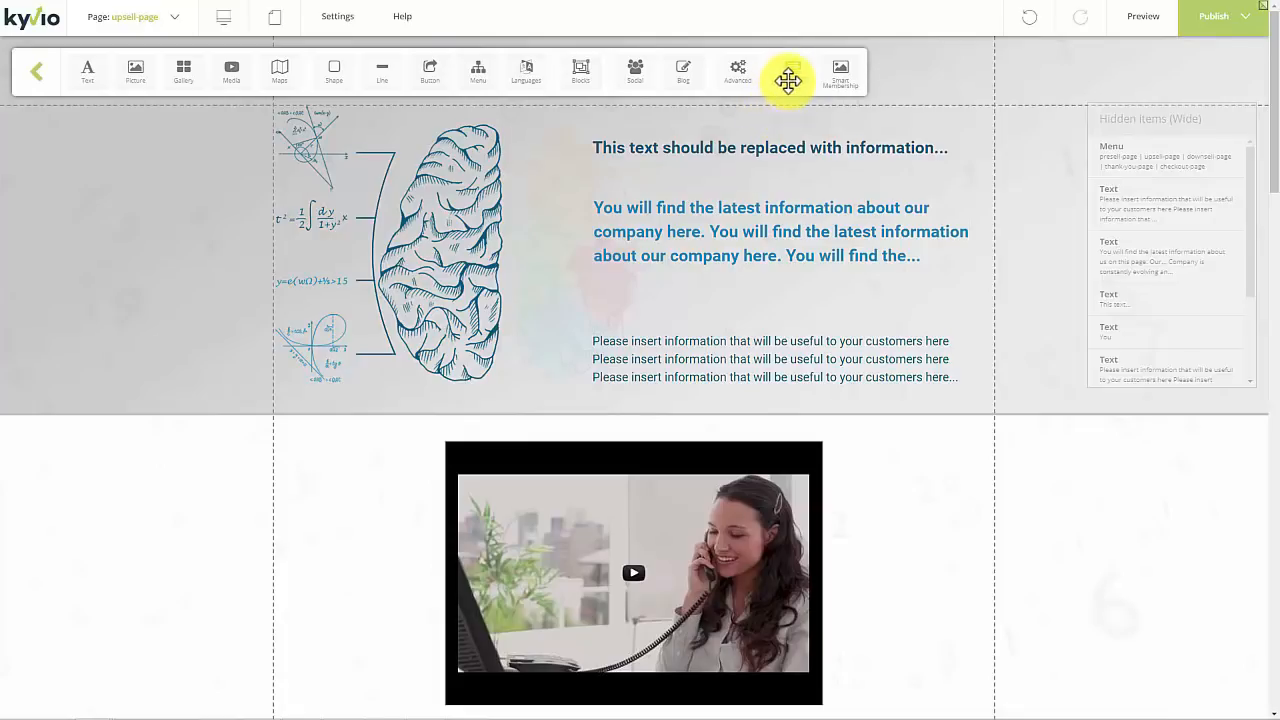
left_click_drag(790, 73, 786, 318)
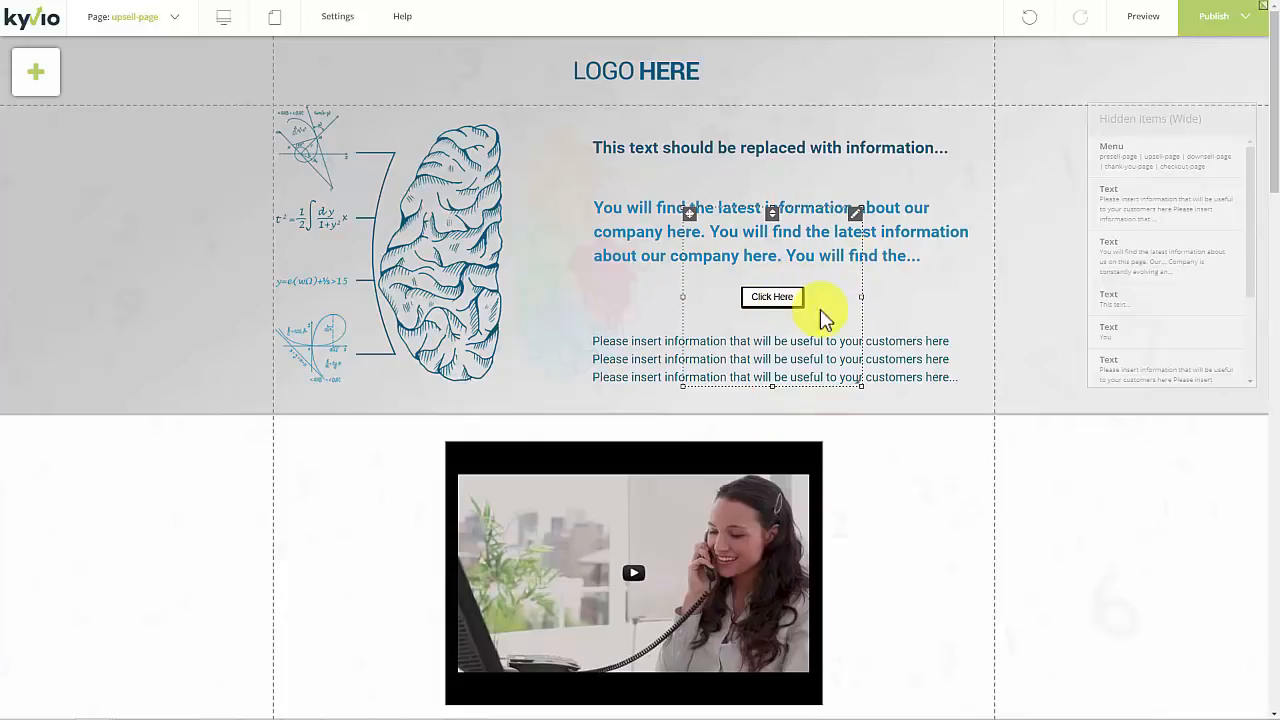
right_click(857, 222)
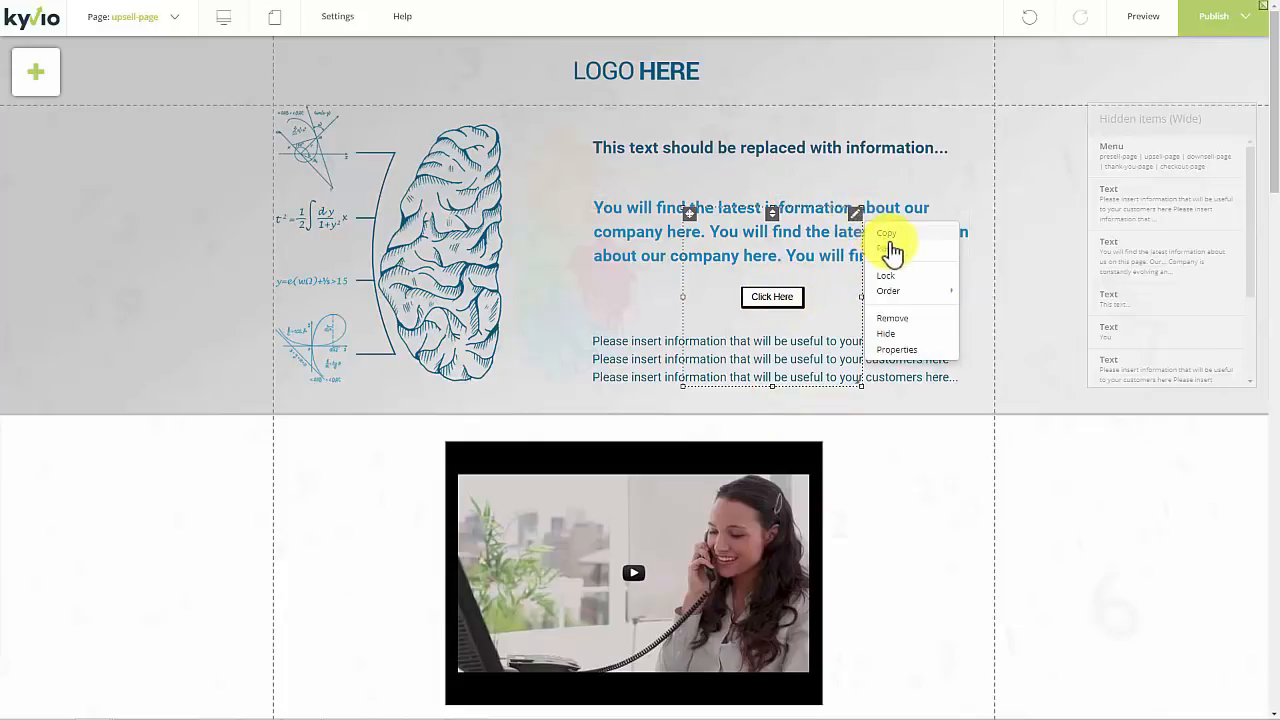
left_click(905, 350)
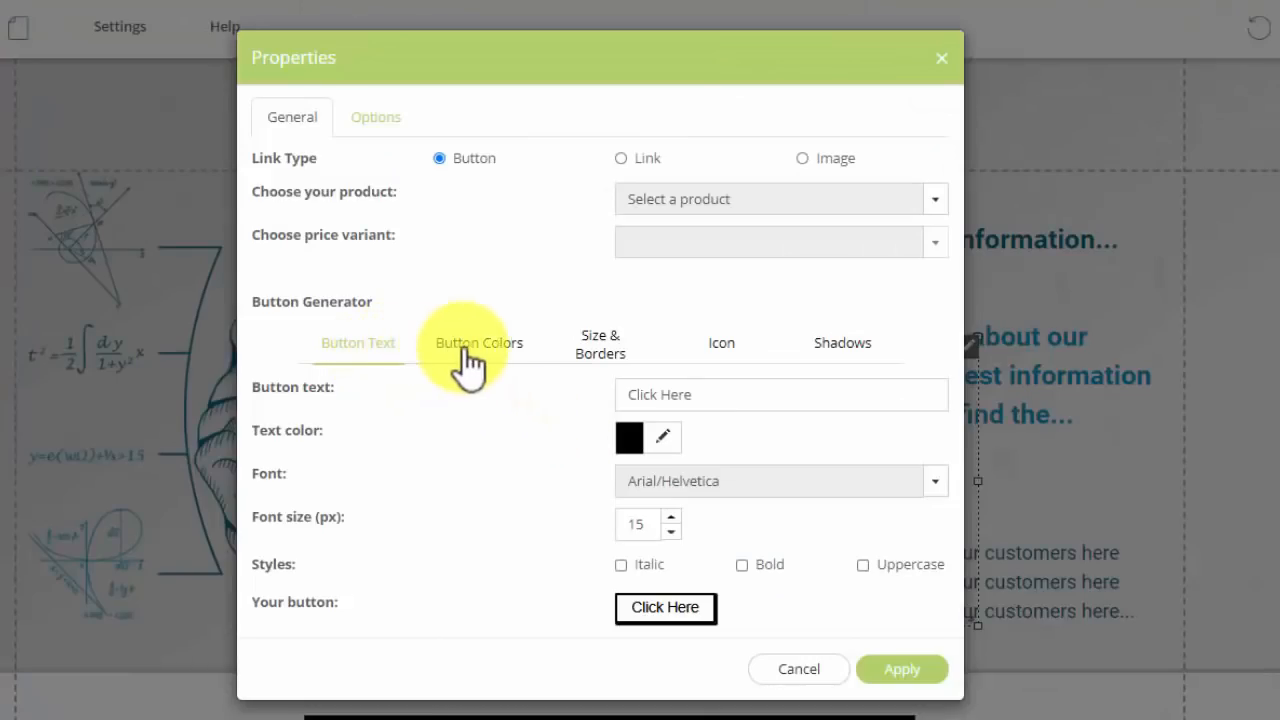
Assign the product Meetvio Sales with the price variant test to the buy button, and check its size and position options
left_click(614, 345)
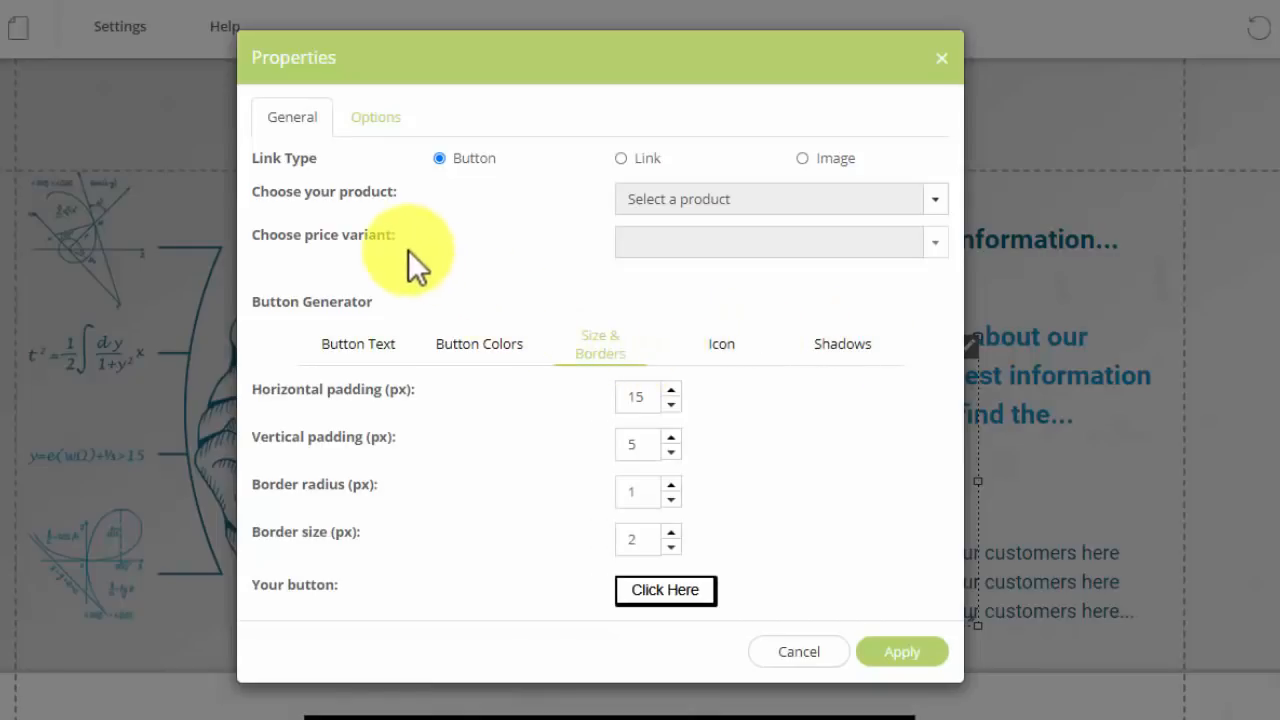
left_click(655, 203)
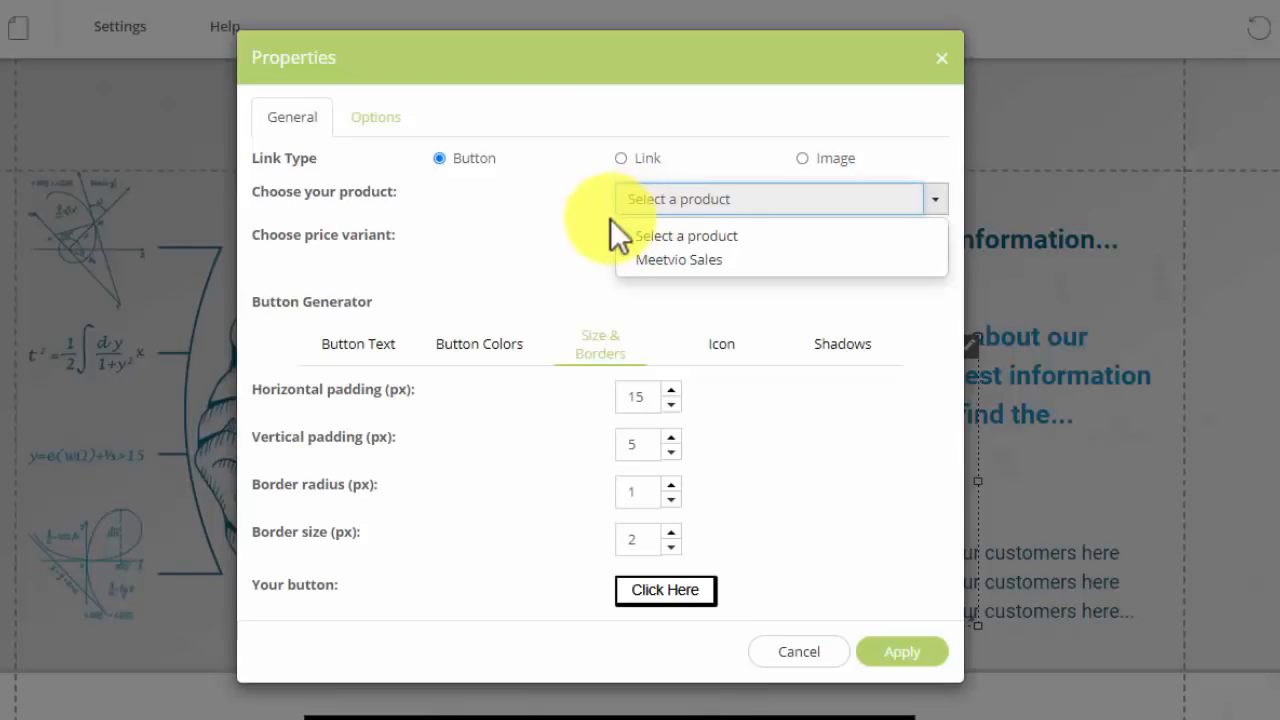
left_click(660, 260)
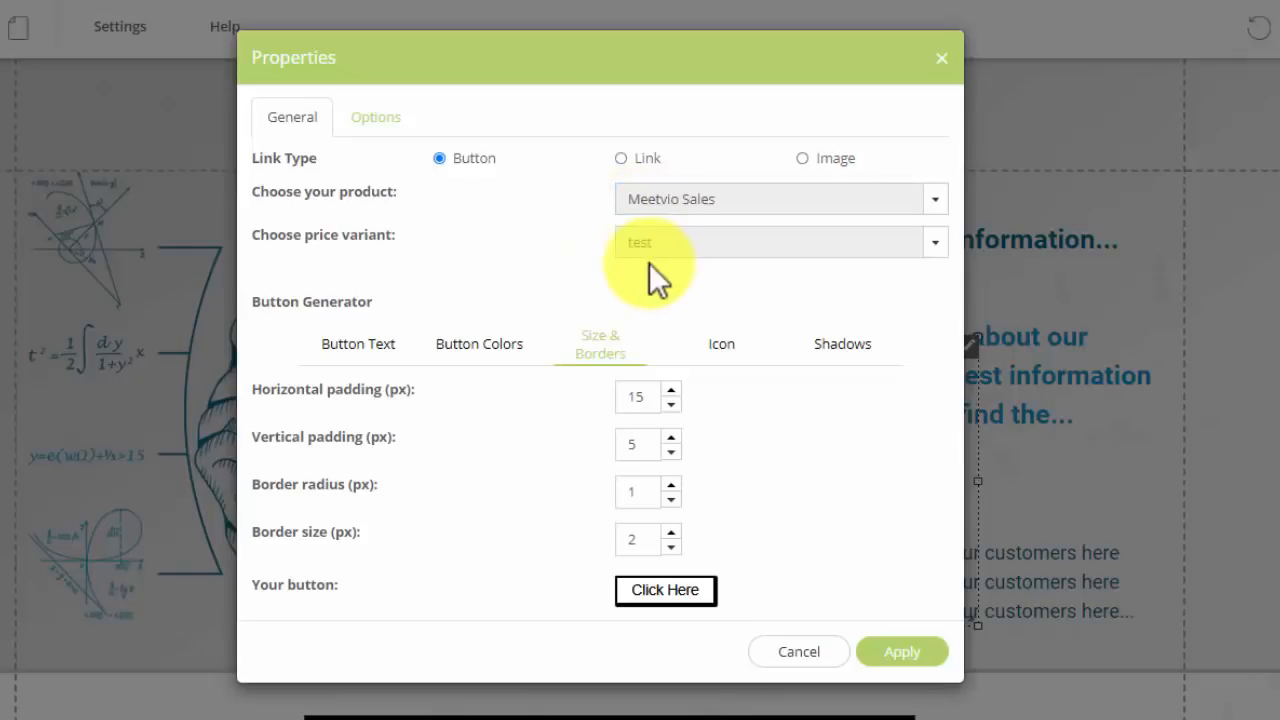
left_click(651, 250)
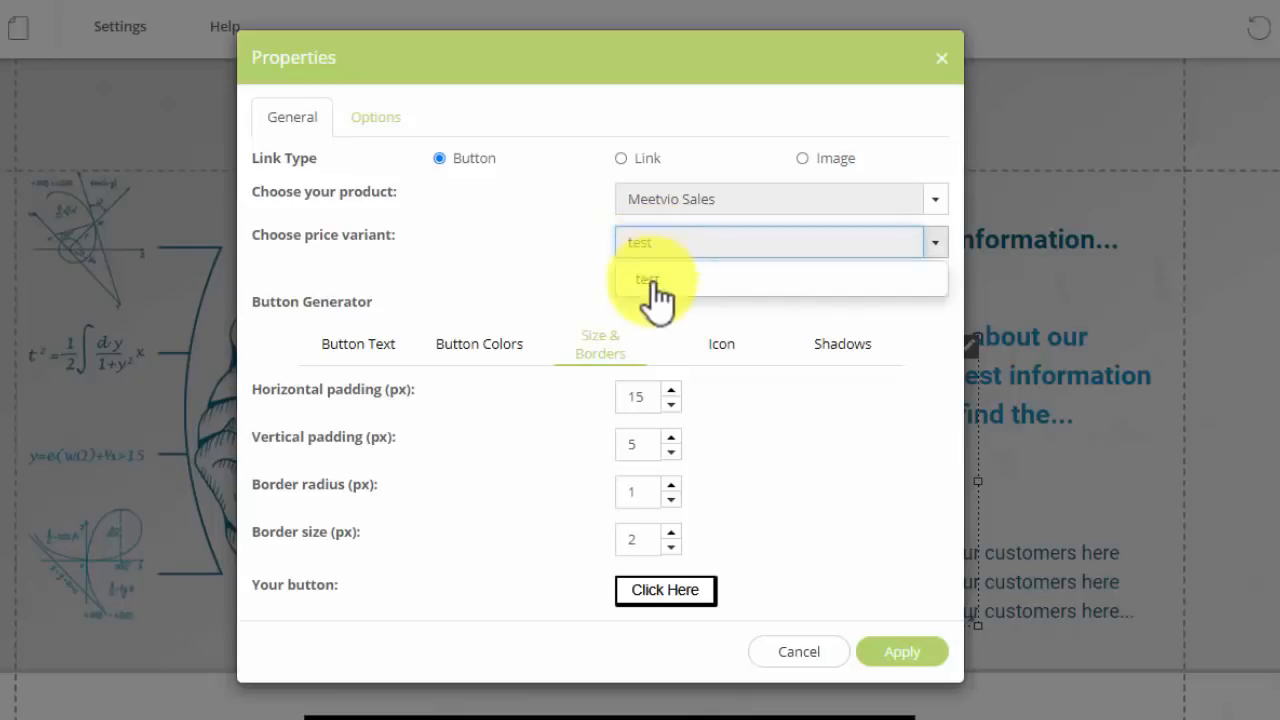
left_click(661, 286)
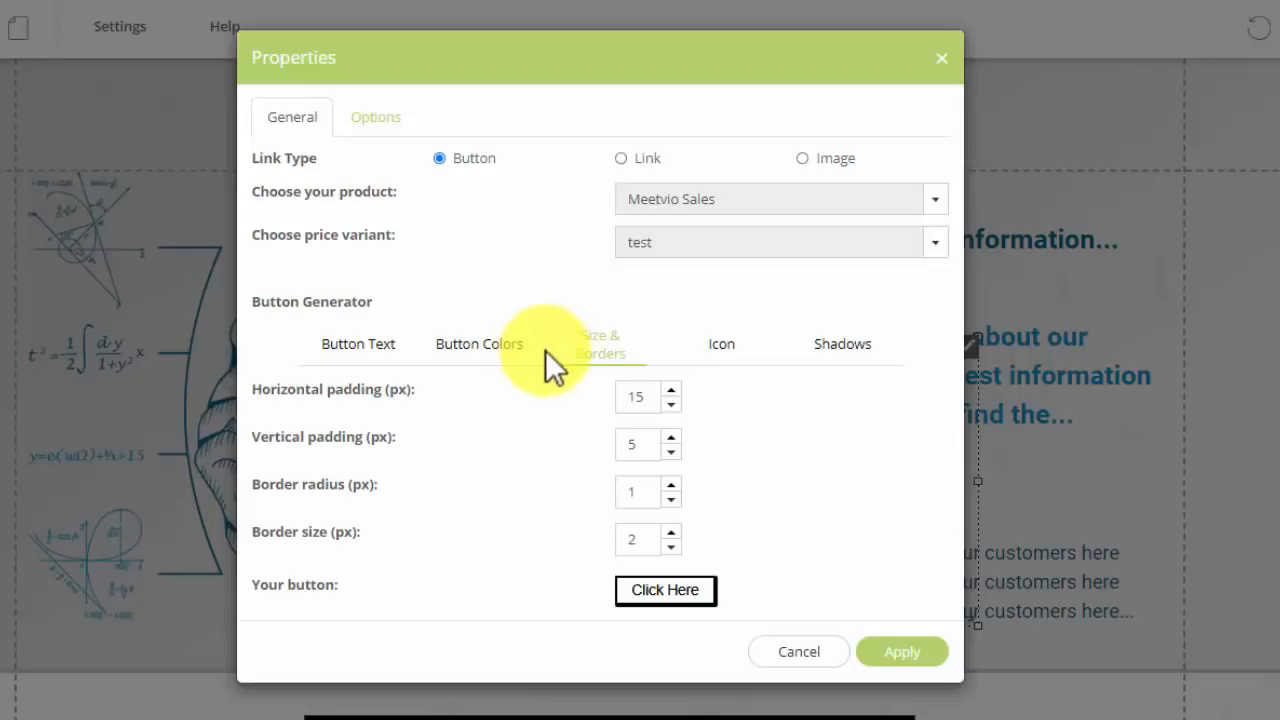
left_click(373, 118)
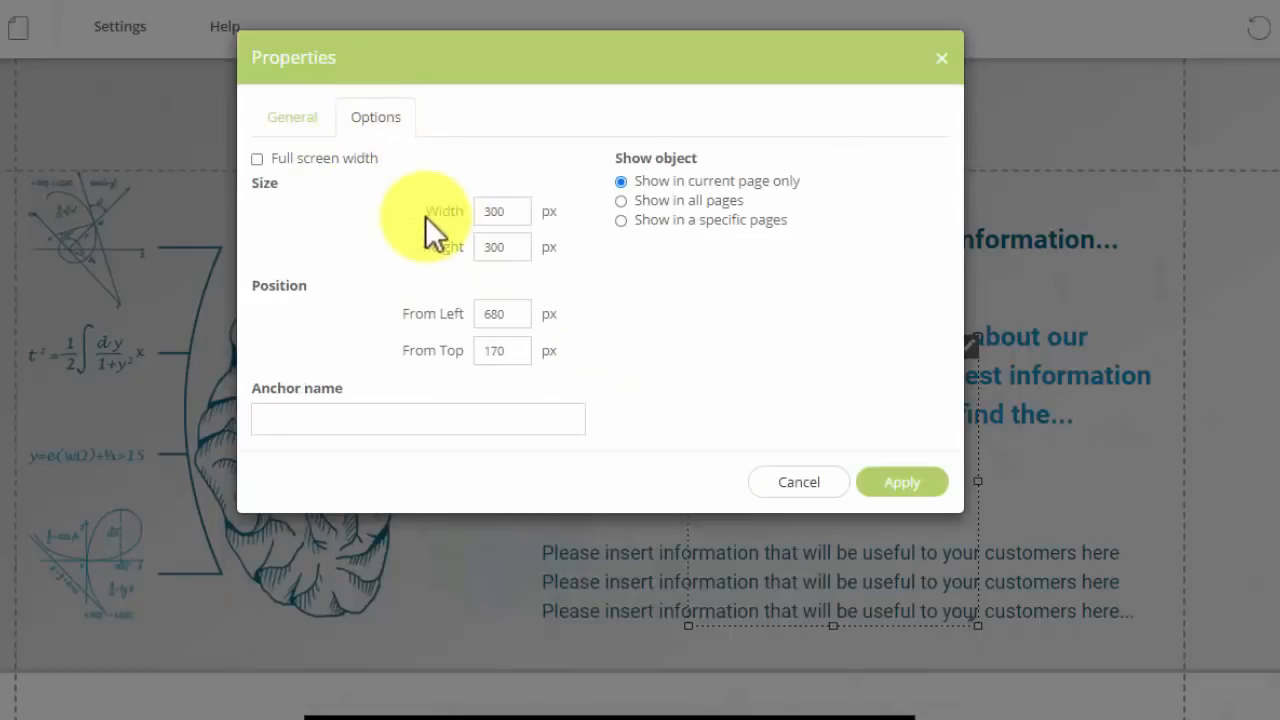
left_click(291, 118)
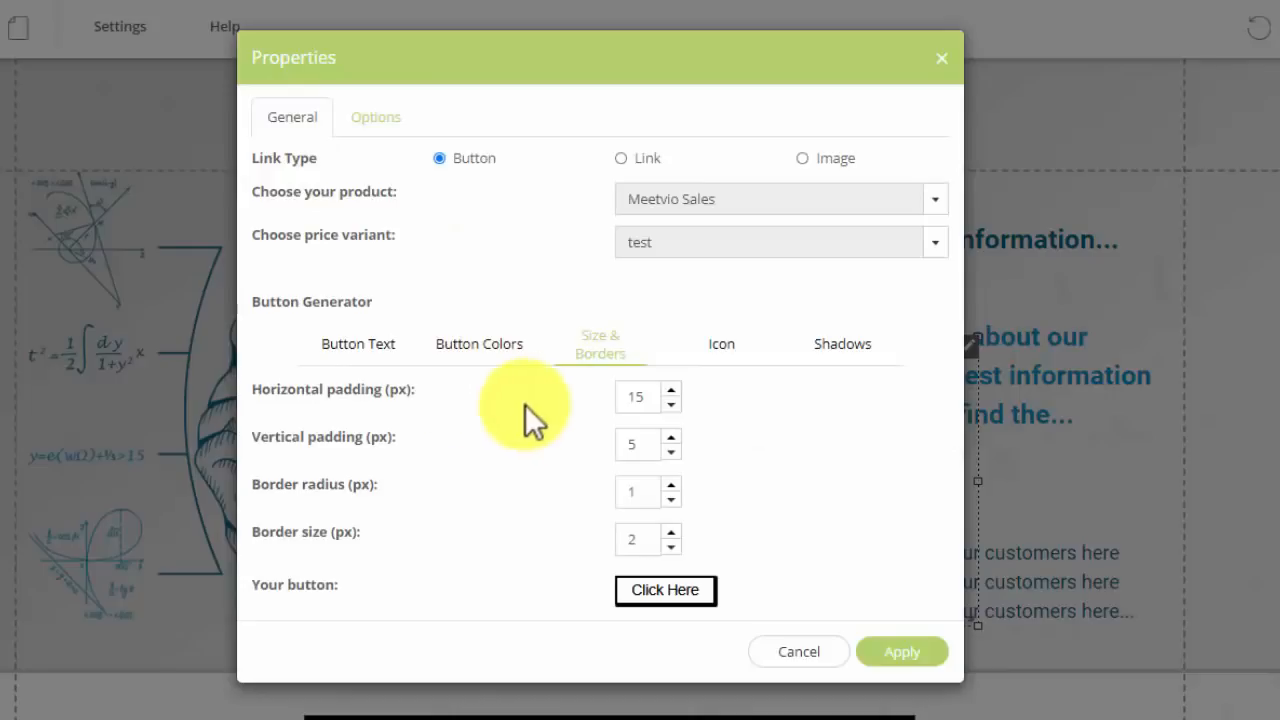
Set the buy button's background top color to red
left_click(472, 358)
left_click(661, 395)
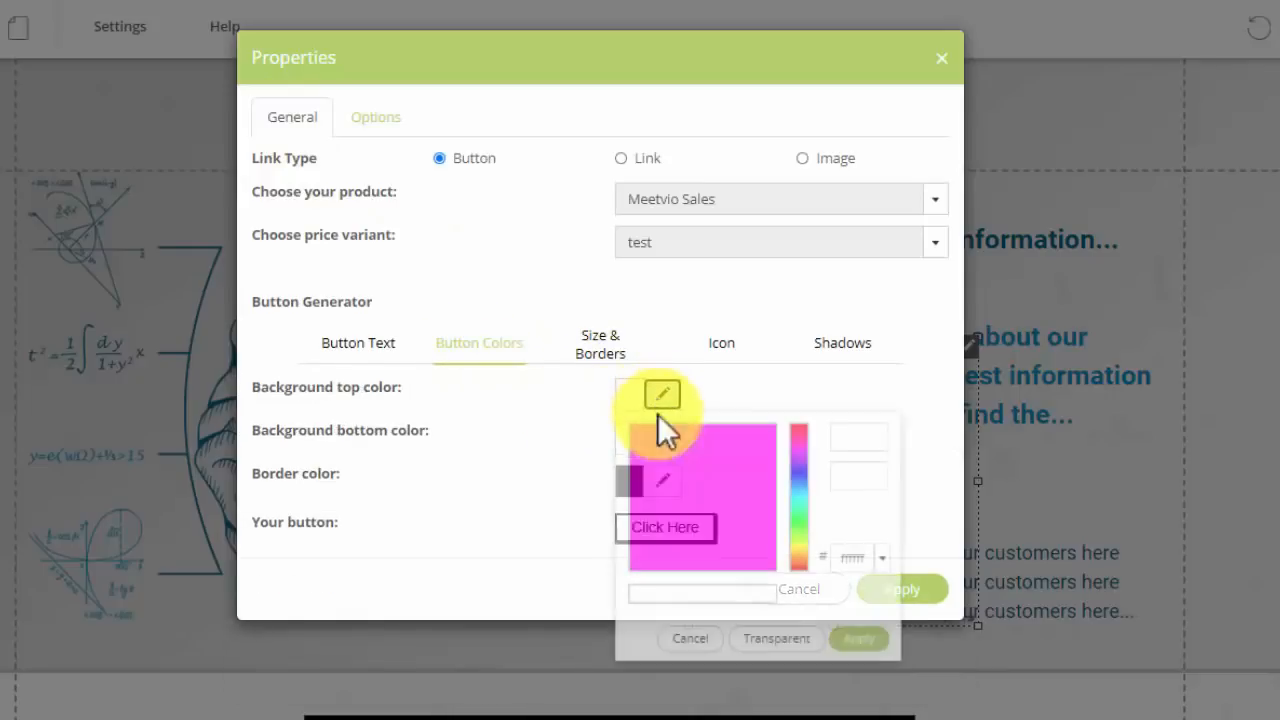
left_click(747, 434)
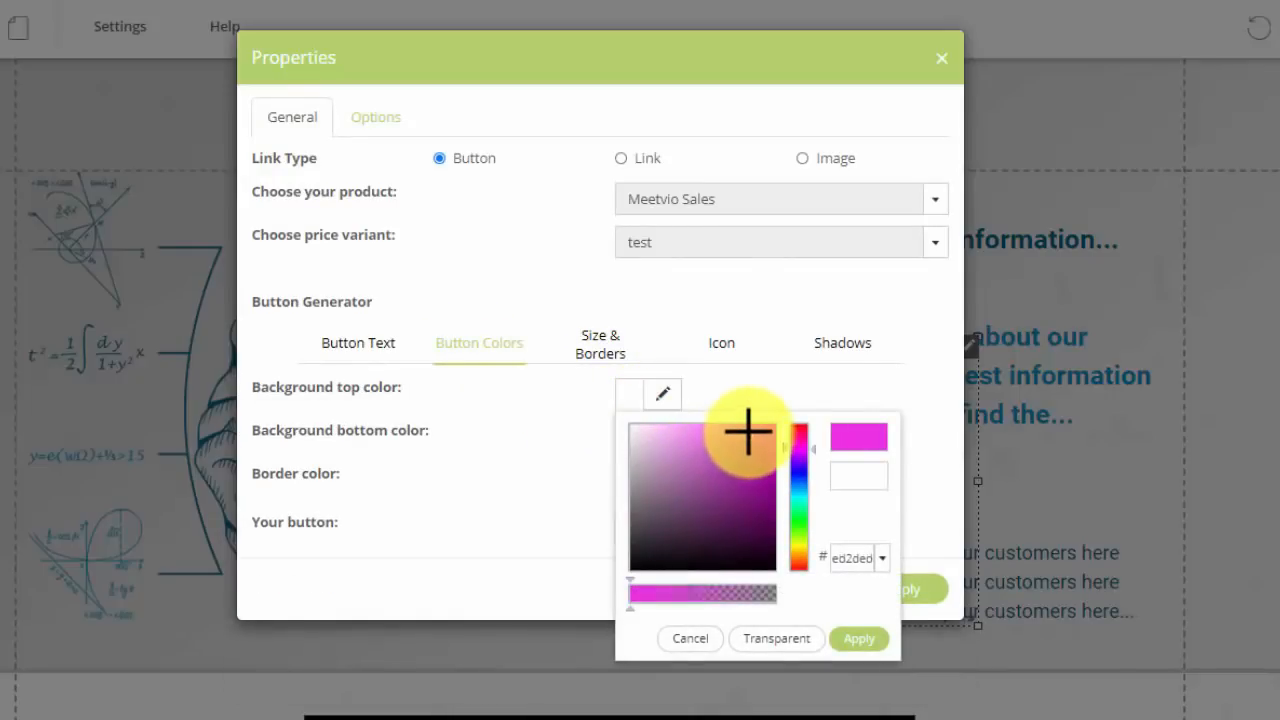
left_click(804, 428)
left_click(858, 638)
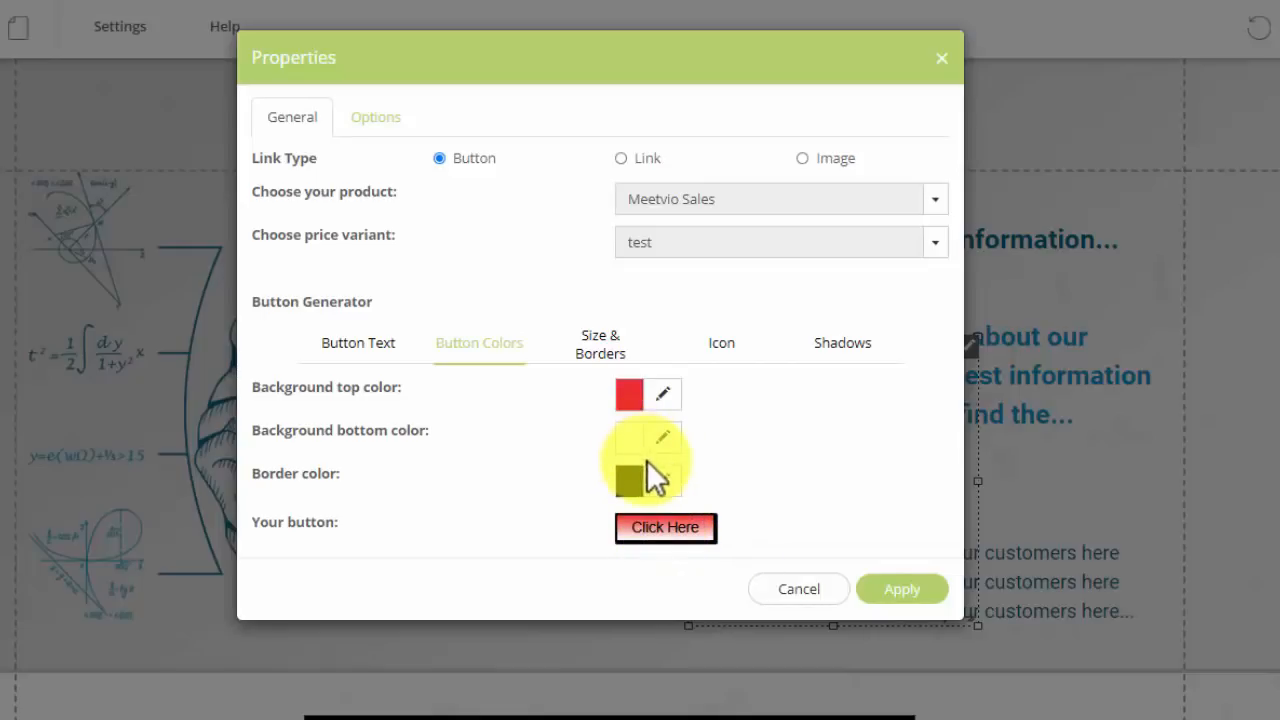
Set the buy button's background bottom color to bright red
left_click(662, 437)
left_click_drag(692, 480, 767, 469)
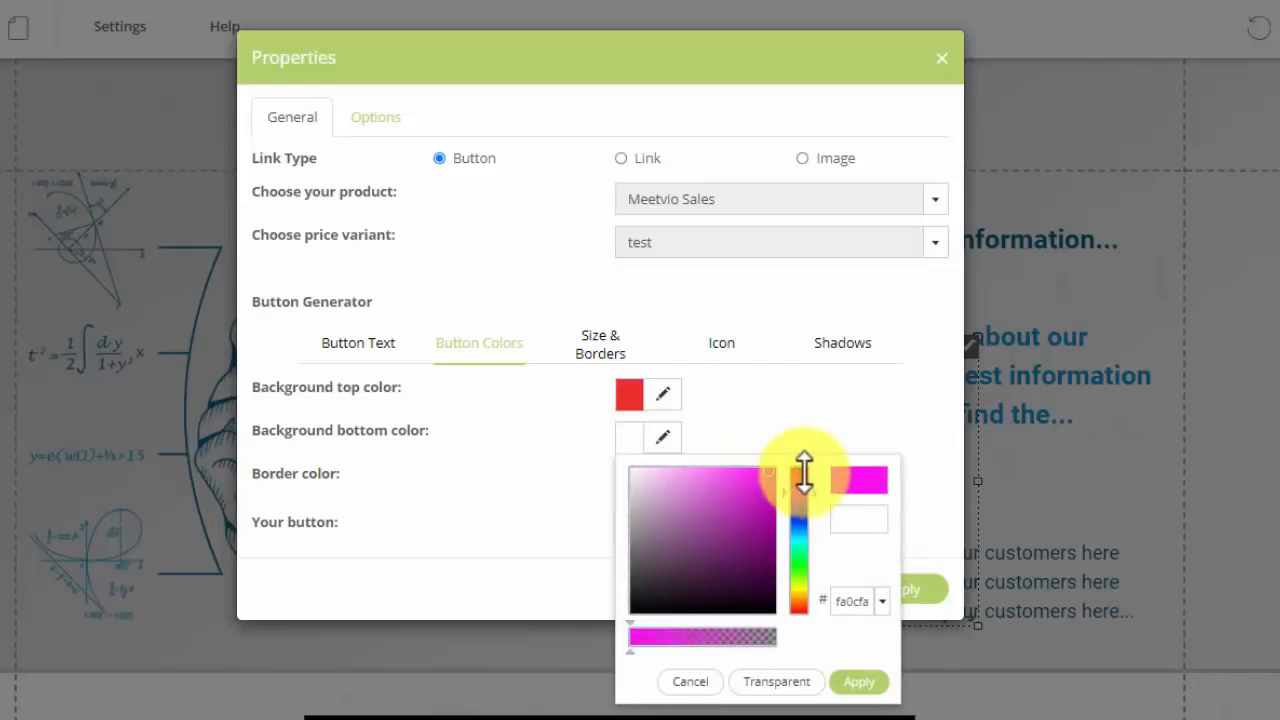
left_click(799, 469)
left_click(857, 682)
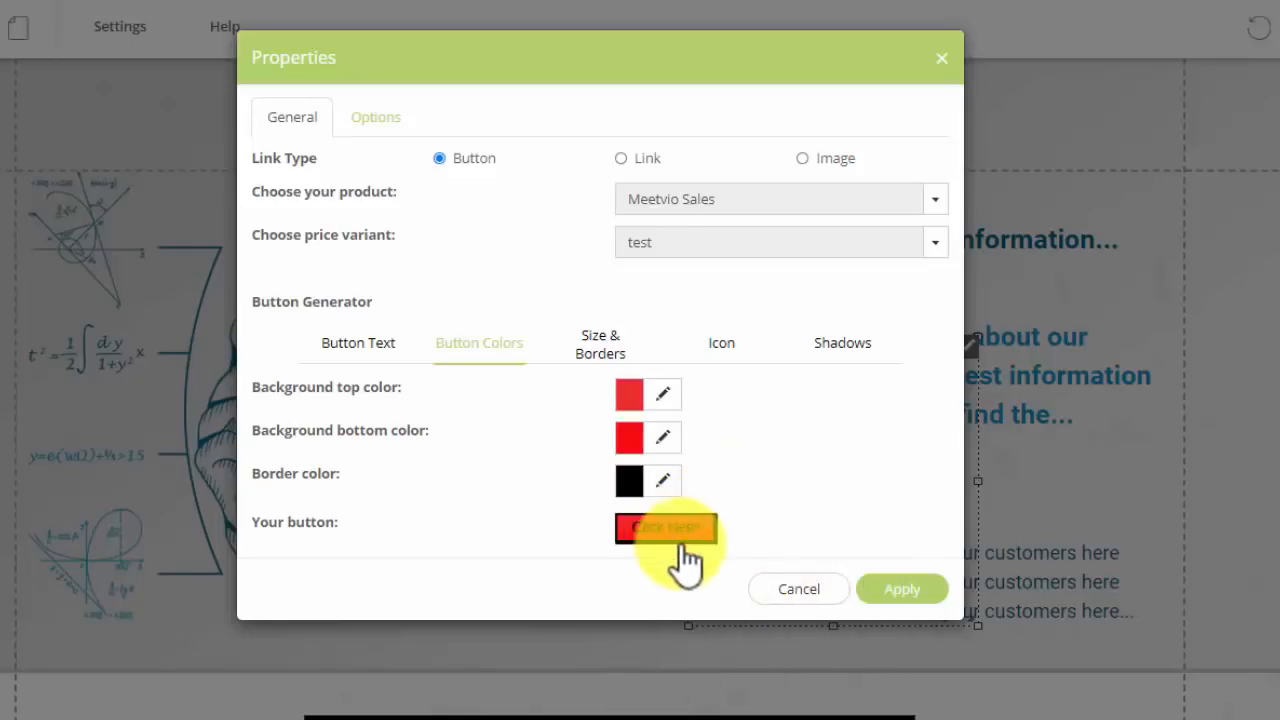
Change the buy button's text to "GO BUY NOW"
left_click(391, 352)
left_click(695, 398)
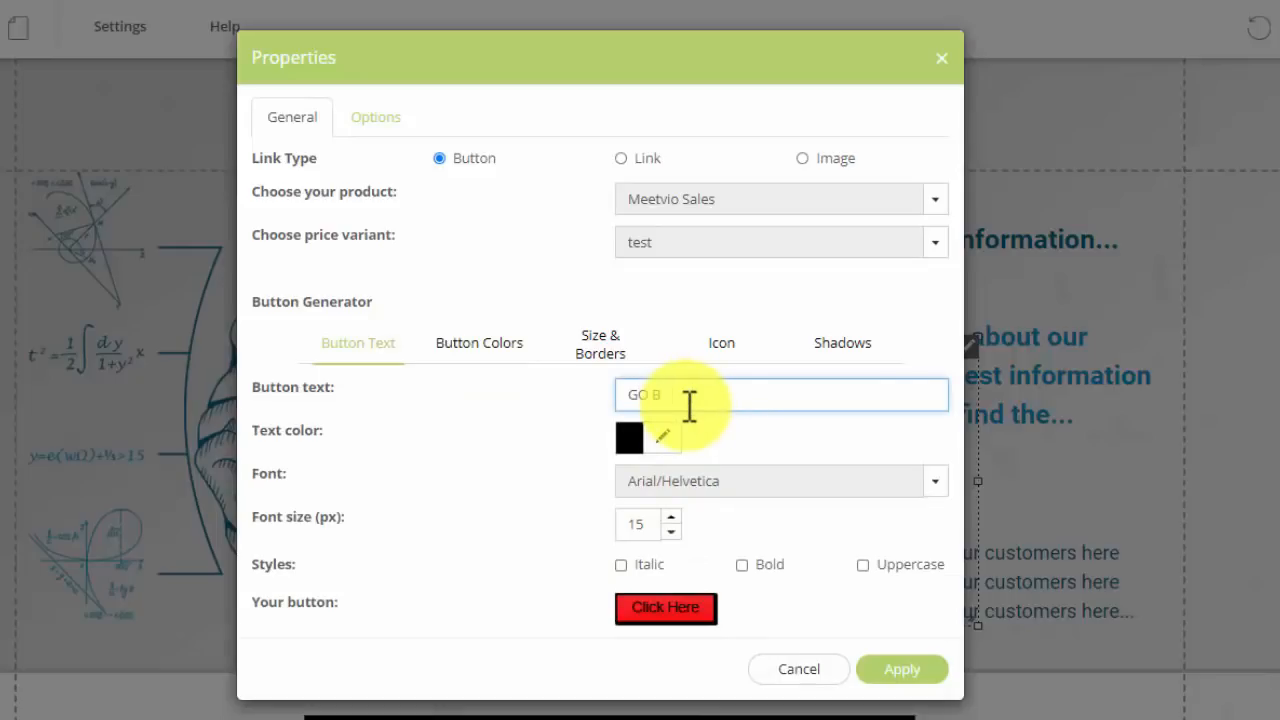
type("GO BUY NOW")
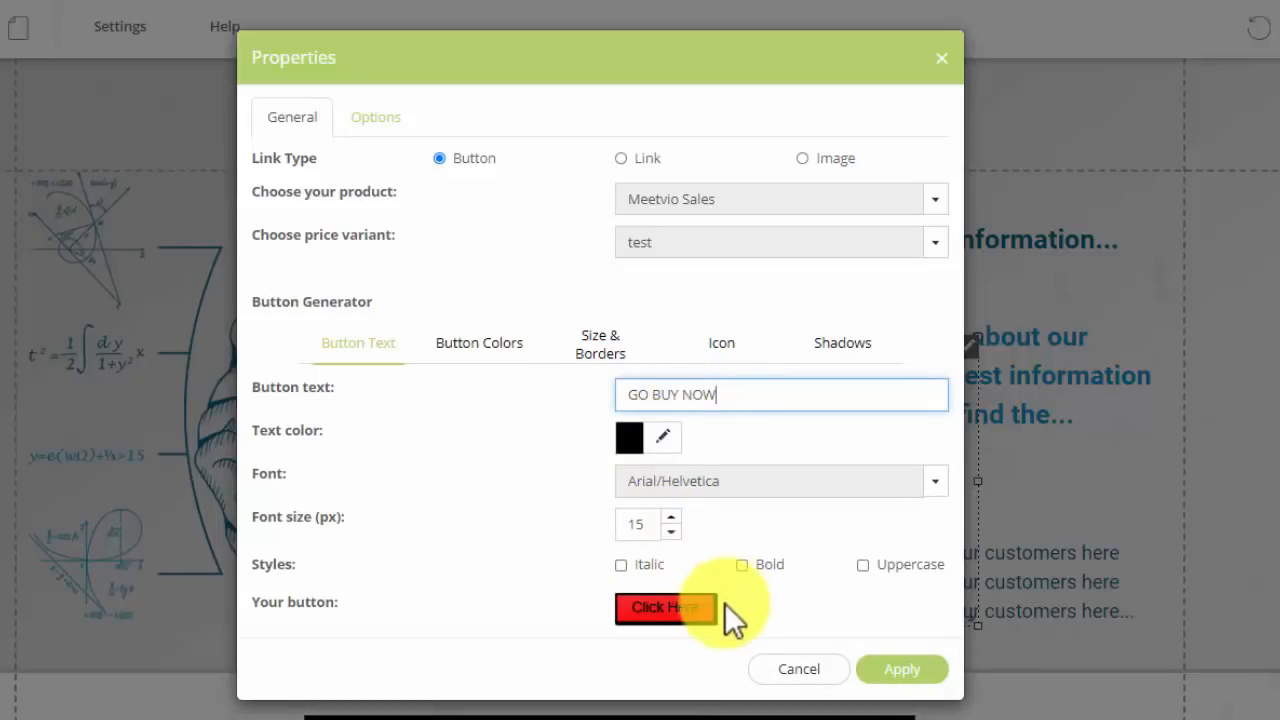
Apply the buy button's properties and publish the upsell page
left_click(888, 672)
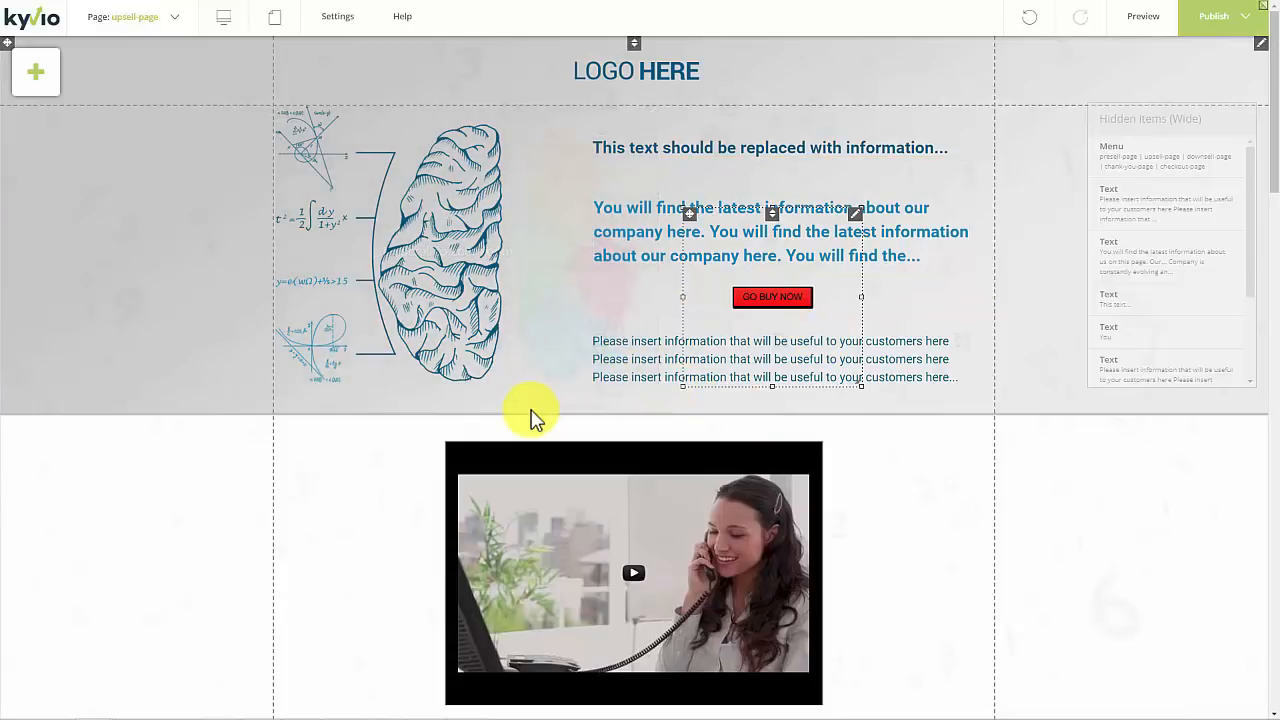
left_click(1245, 20)
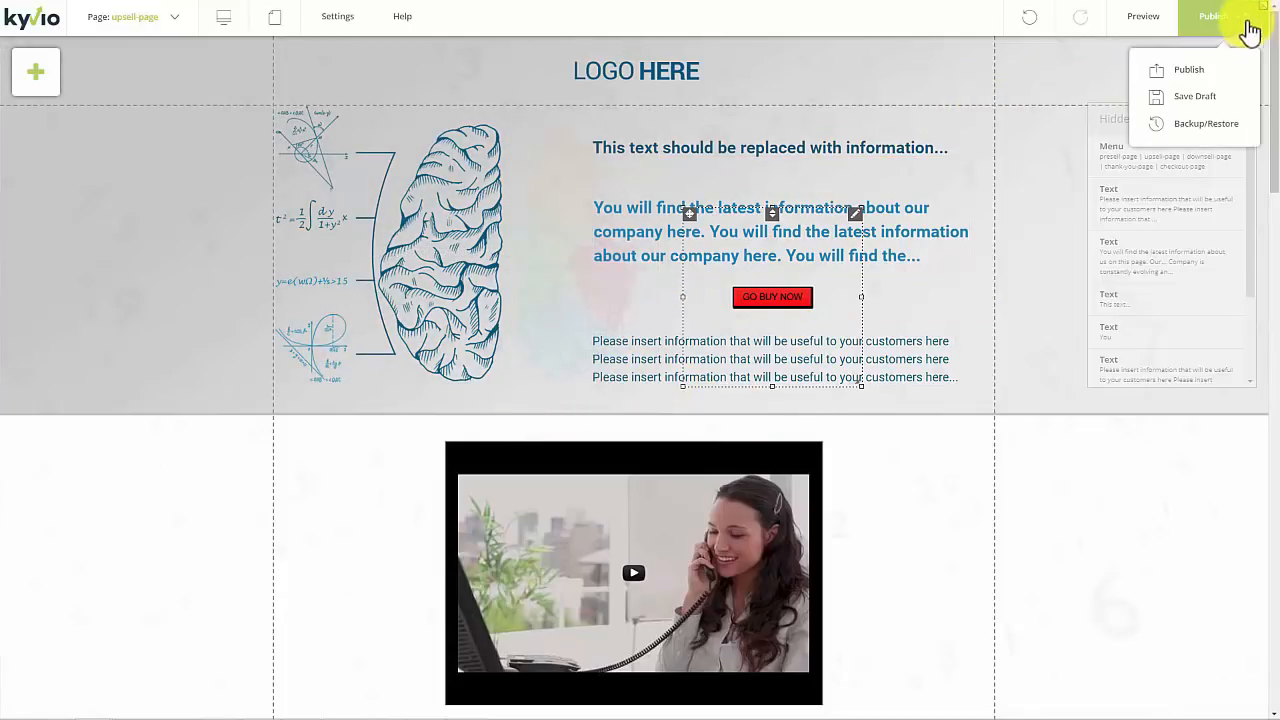
left_click(1195, 78)
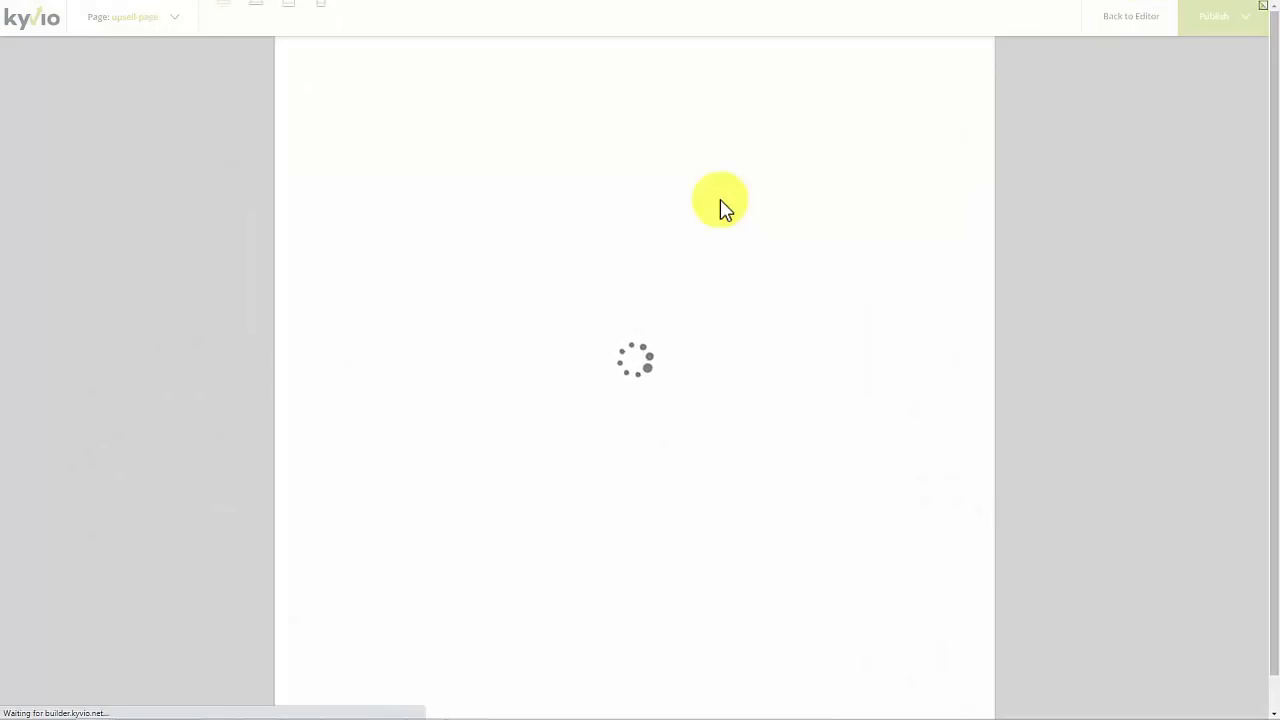
Look through the upsell page preview from header to footer and return to the page editor
scroll(720, 215, "down", 4)
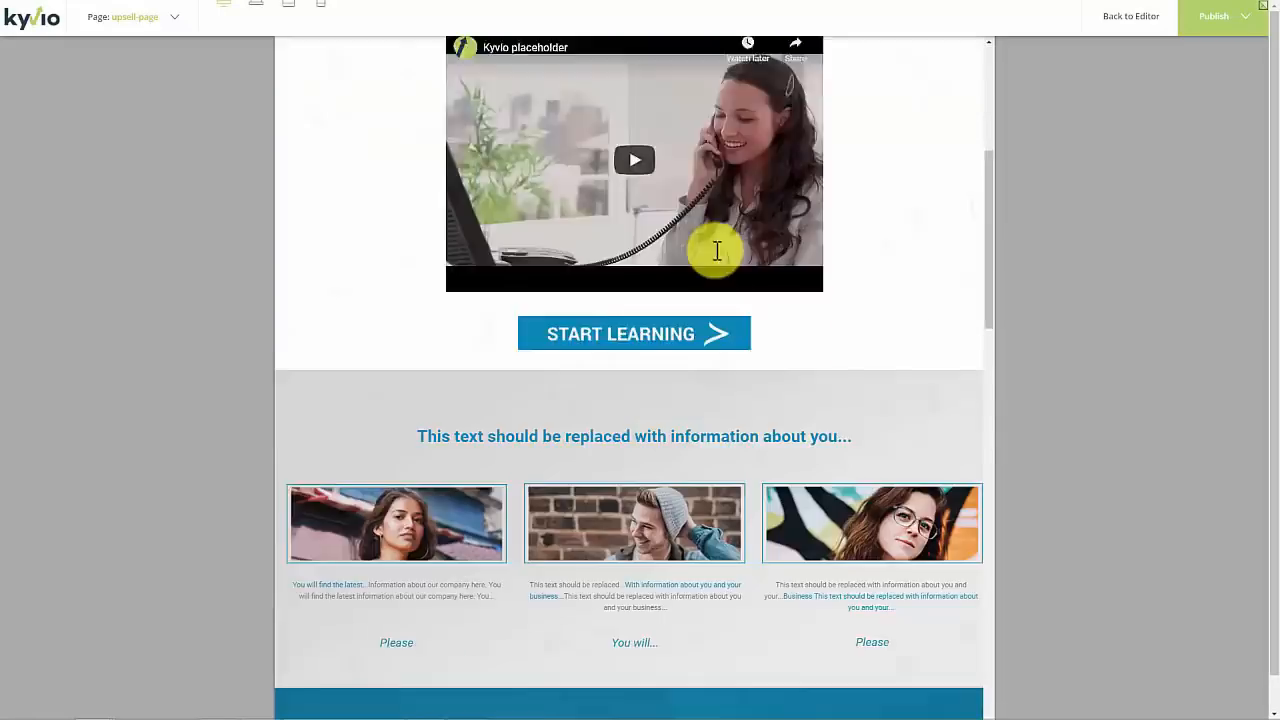
scroll(717, 263, "down", 10)
scroll(723, 329, "up", 15)
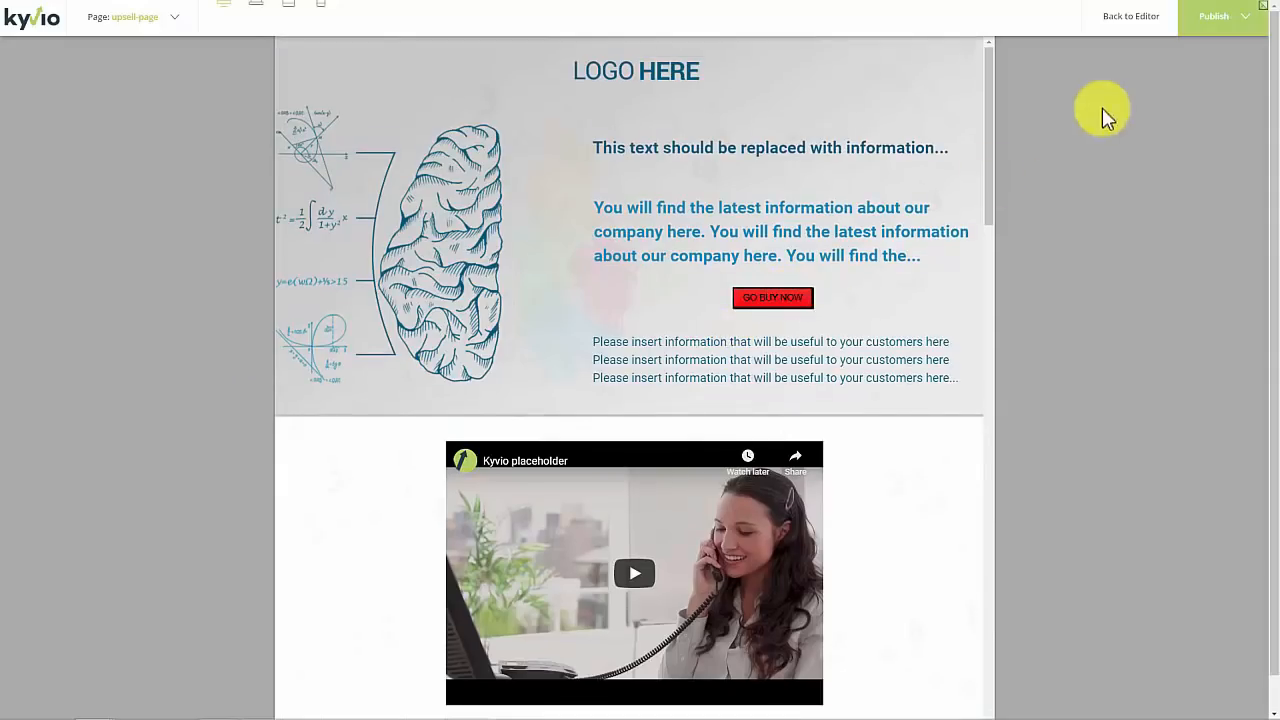
left_click(1118, 18)
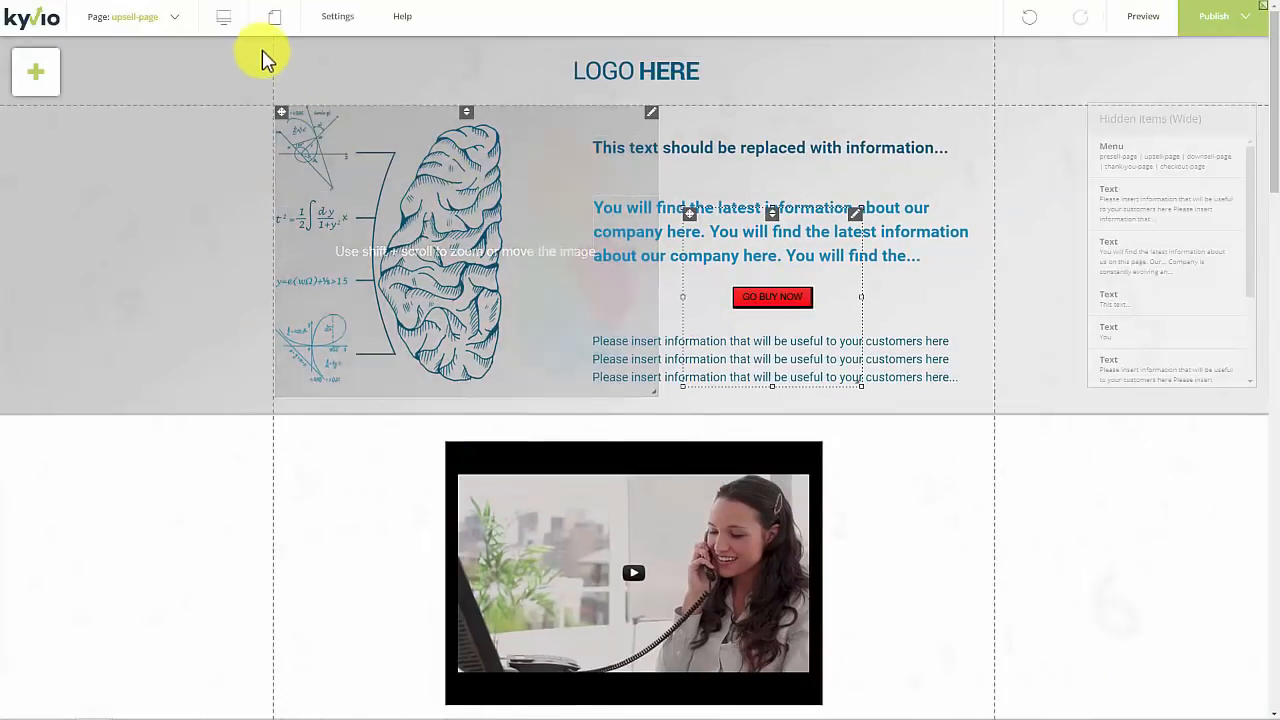
left_click(226, 20)
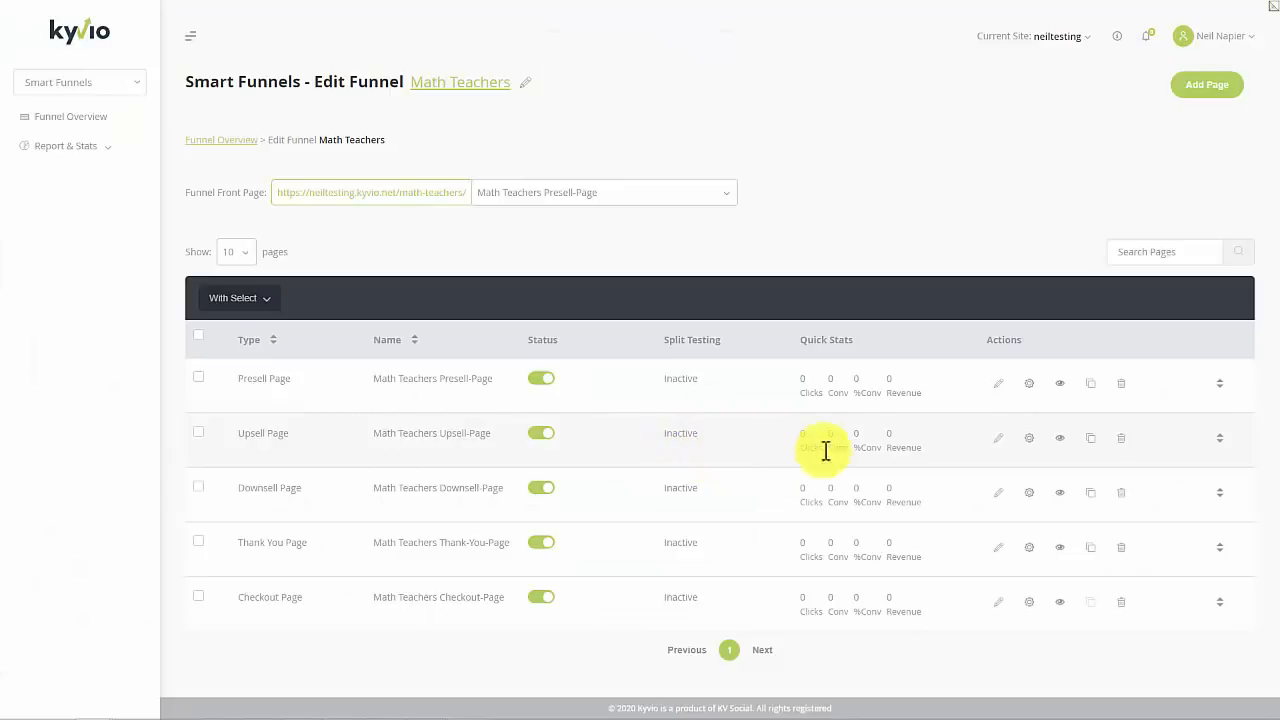
View the live Math Teachers upsell page and check its sections and the buy button
left_click(1060, 438)
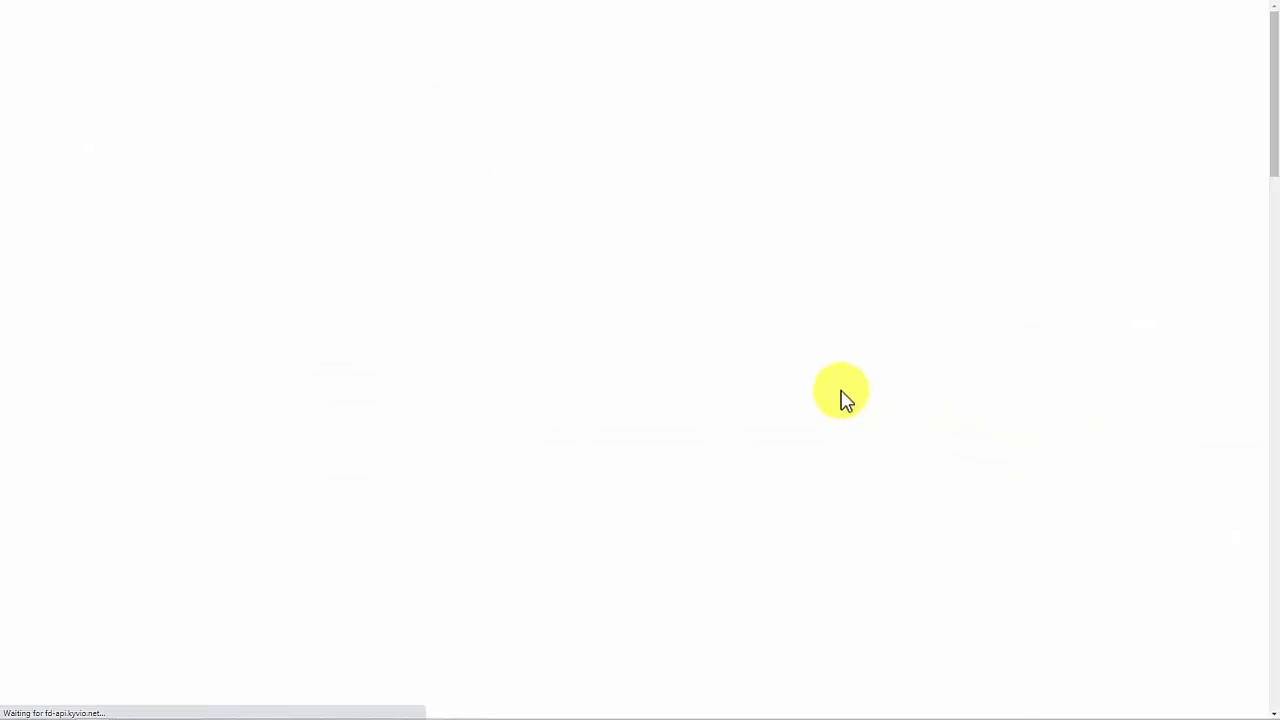
scroll(841, 391, "down", 20)
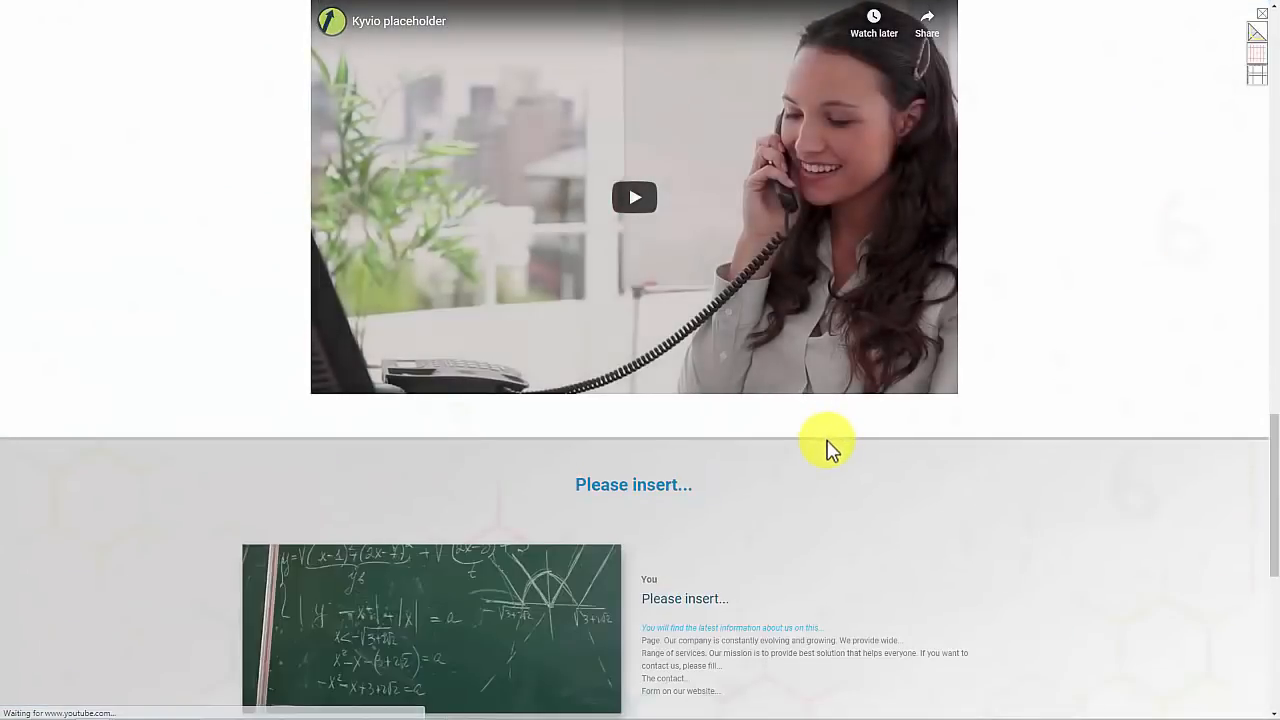
scroll(828, 441, "up", 20)
scroll(922, 340, "down", 10)
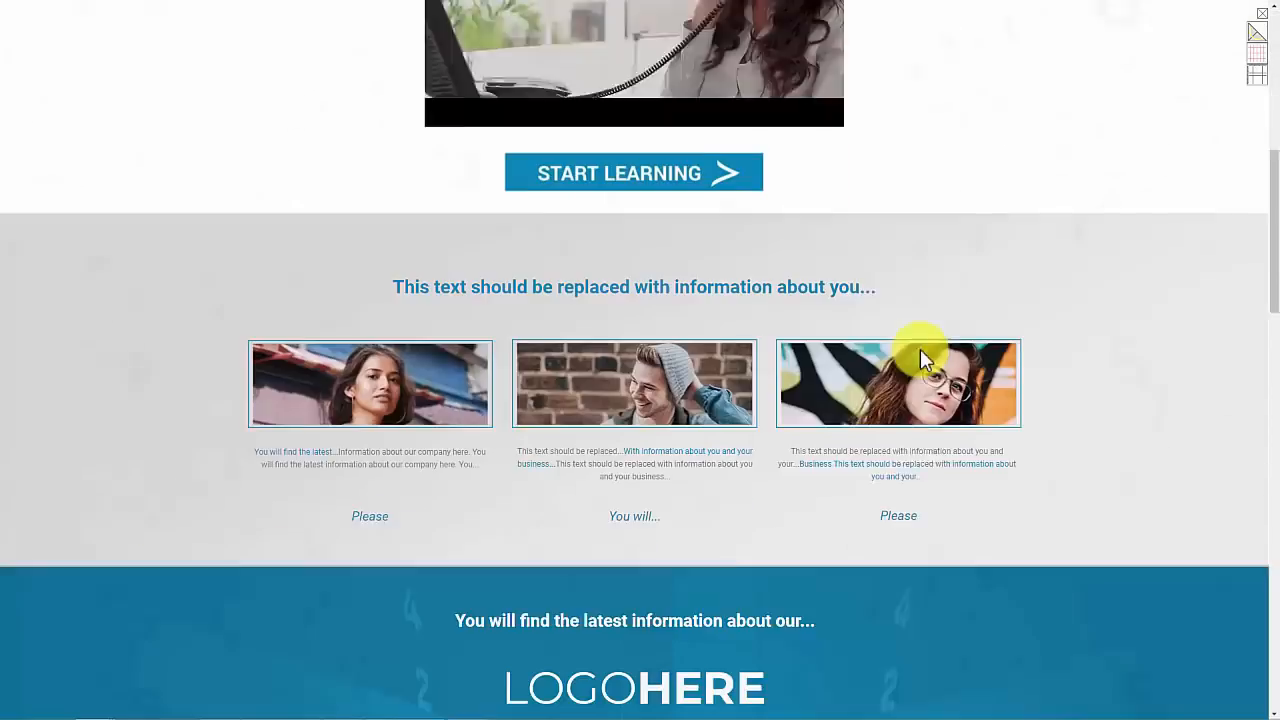
scroll(920, 365, "down", 10)
middle_click(916, 395)
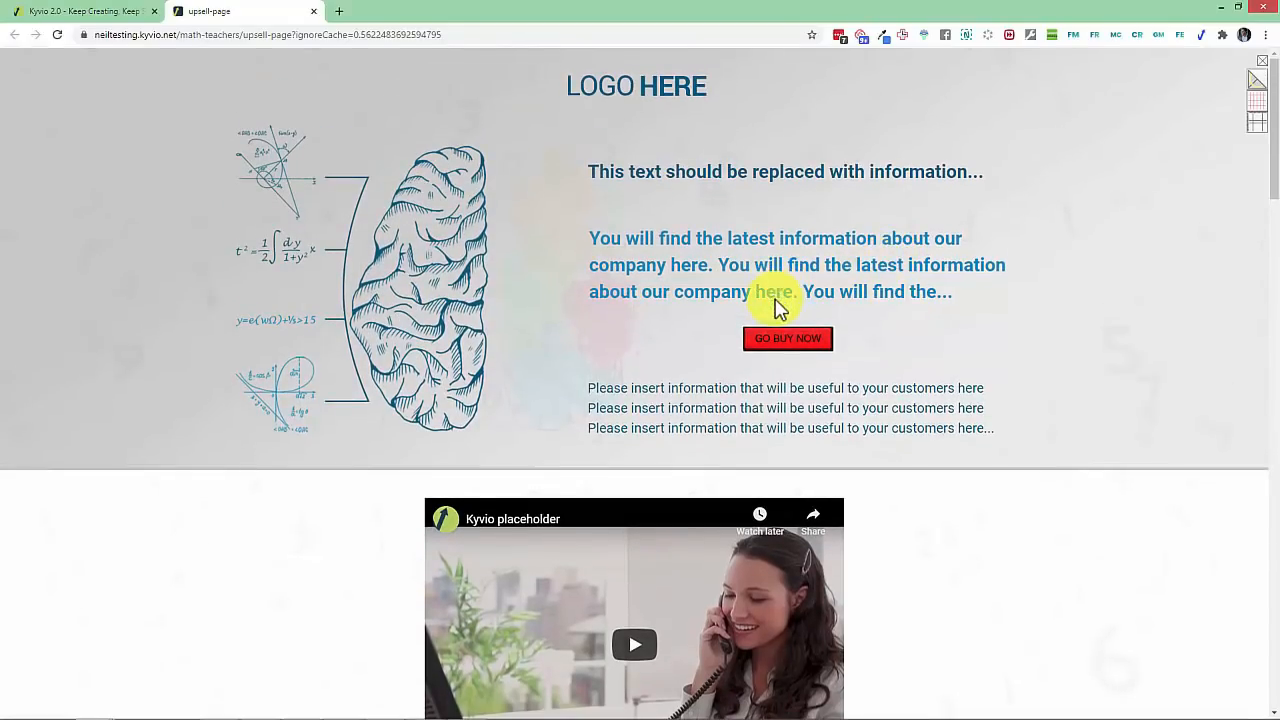
scroll(777, 309, "down", 8)
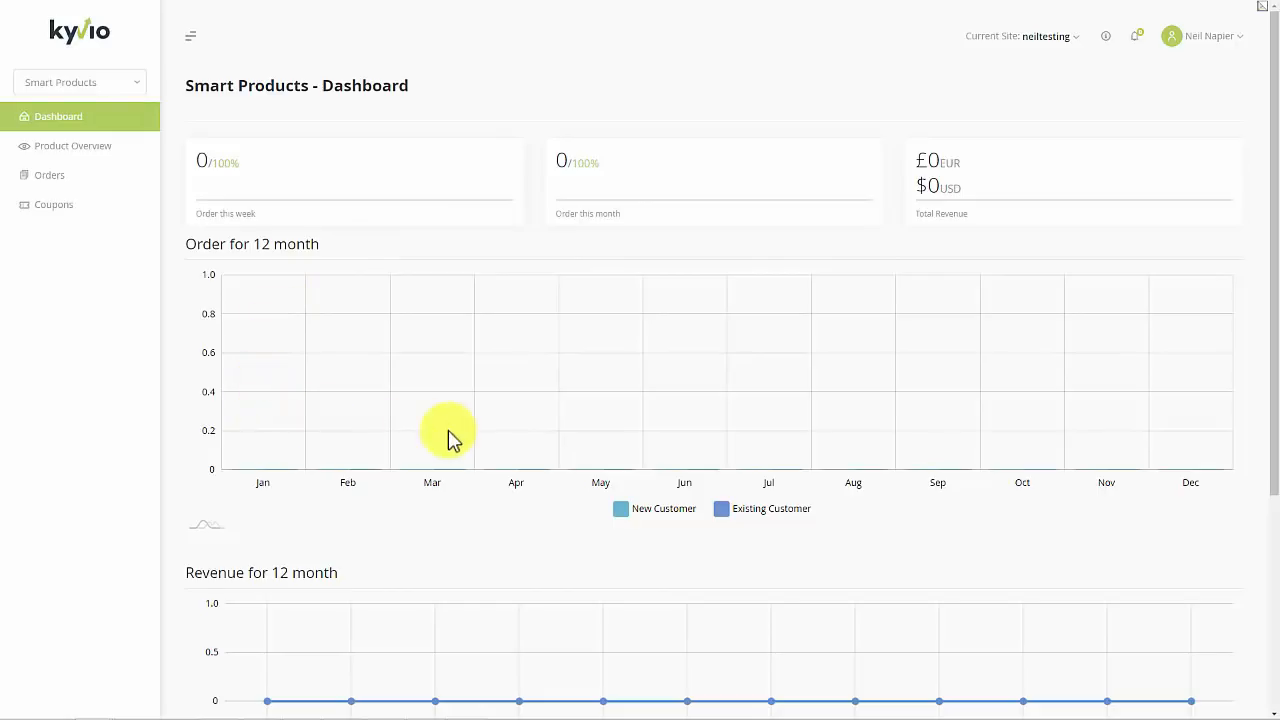
Review the Smart Products dashboard's order and revenue charts, and check the Meetvio Sales stats in the product overview
scroll(450, 438, "down", 2)
scroll(451, 434, "down", 2)
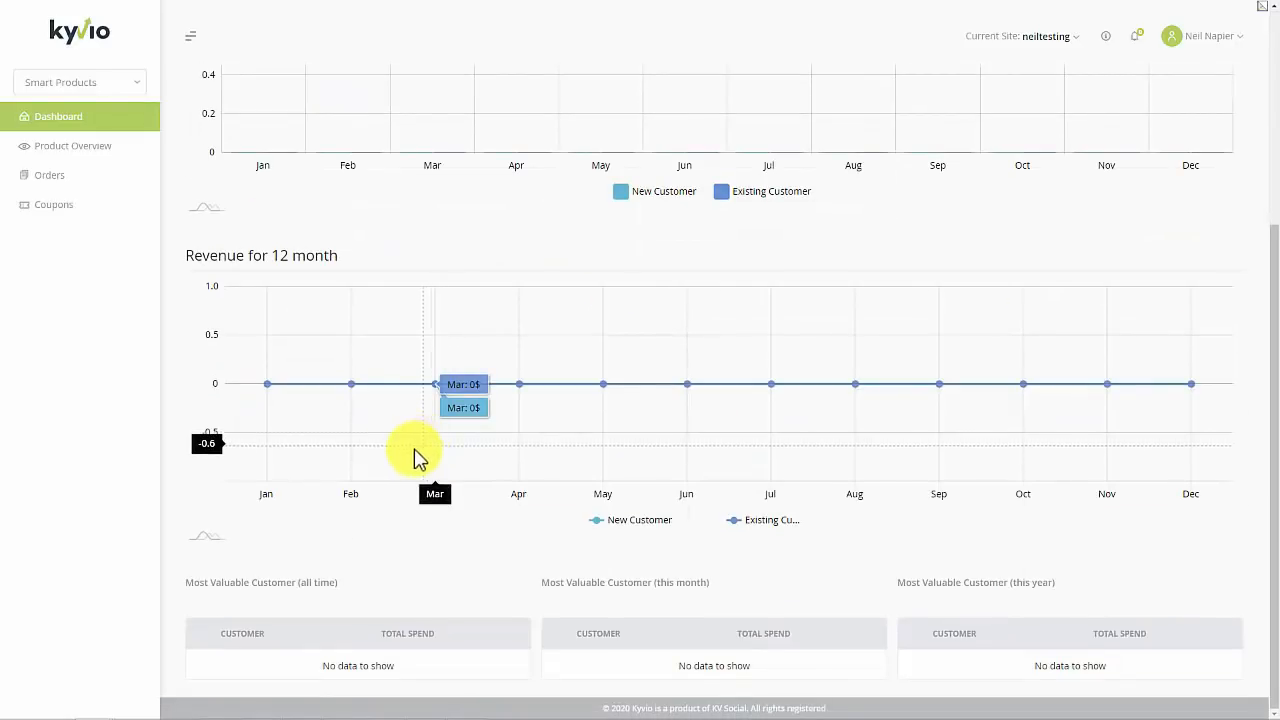
scroll(300, 320, "up", 1)
scroll(240, 260, "up", 3)
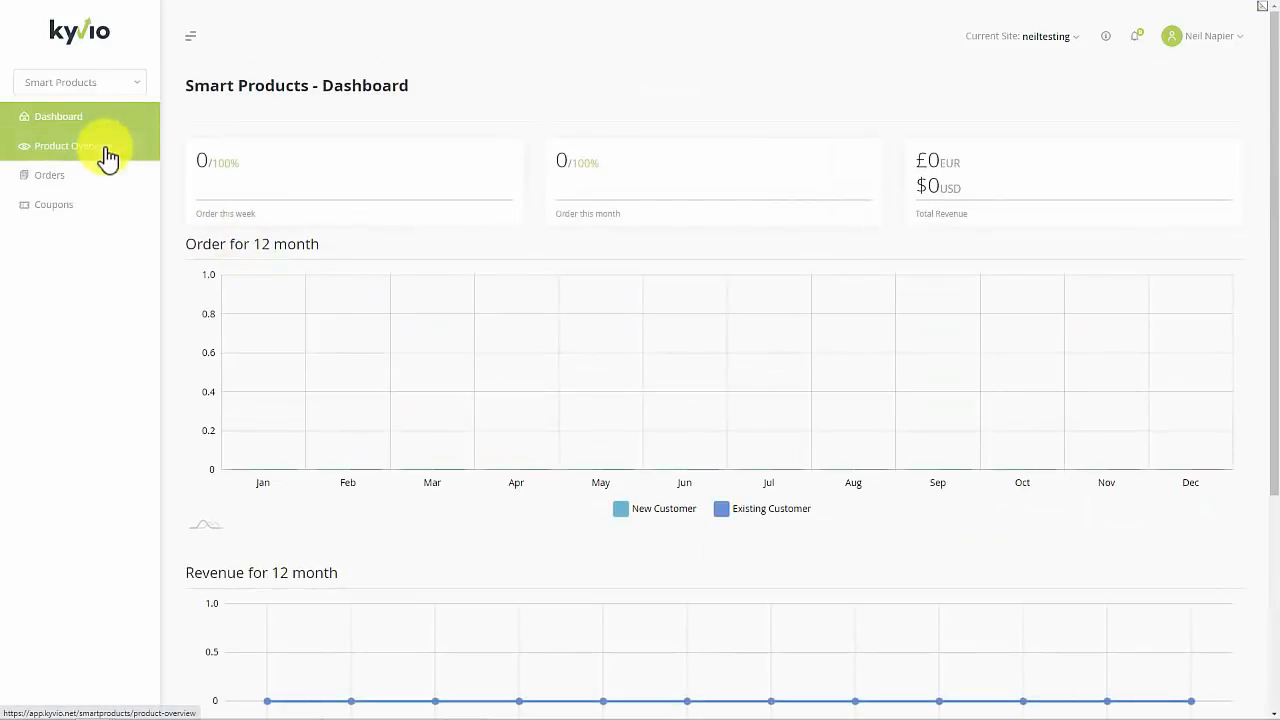
left_click(107, 157)
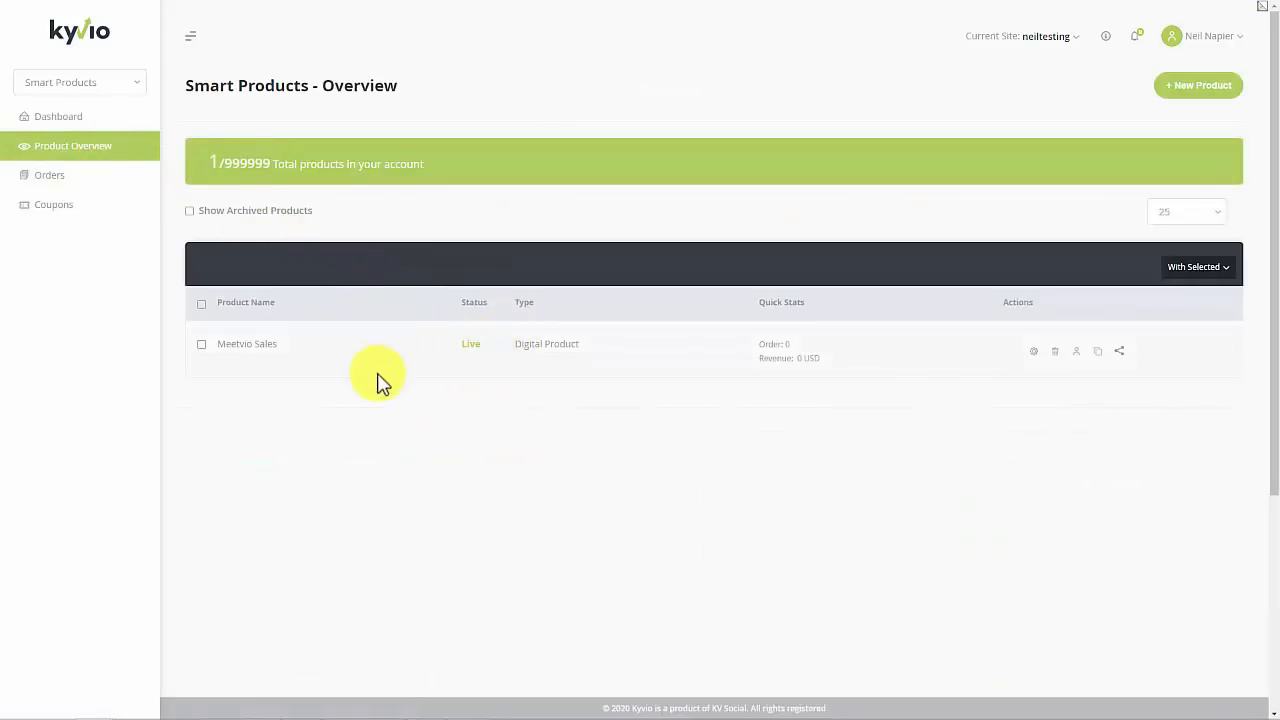
left_click(802, 360)
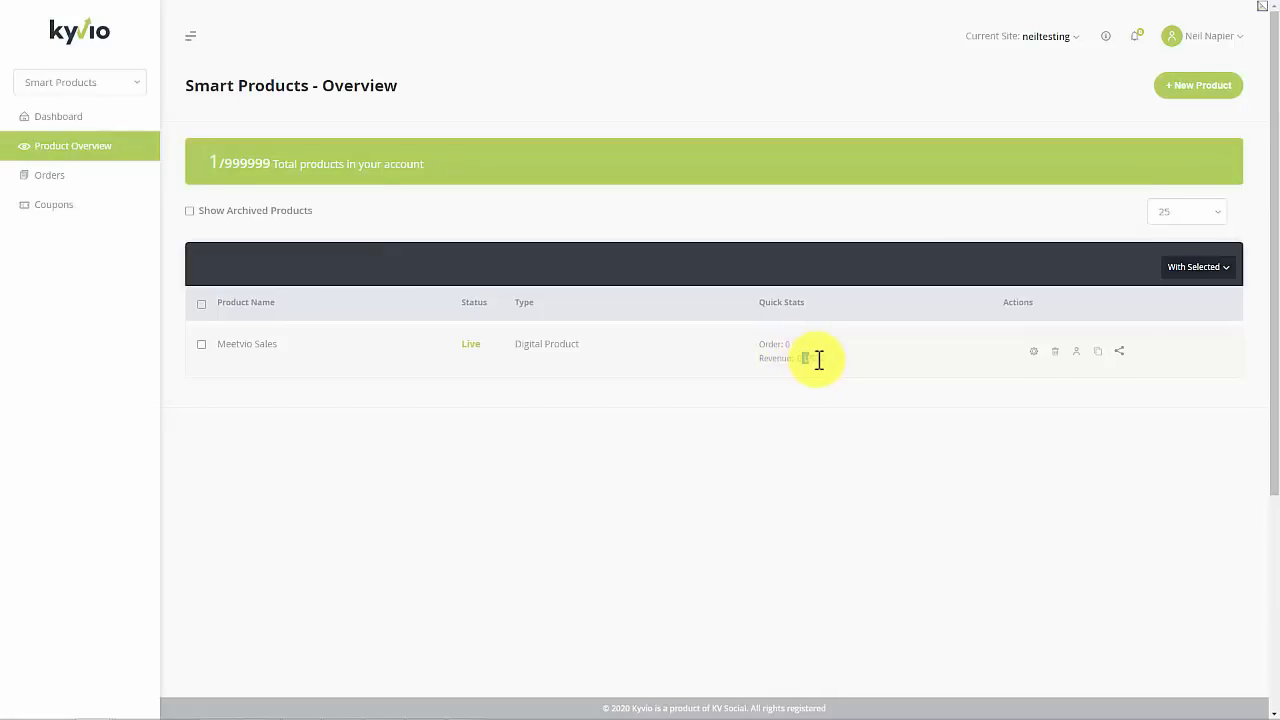
Start creating a new product of type Digital Product and proceed to its product information
left_click(1203, 90)
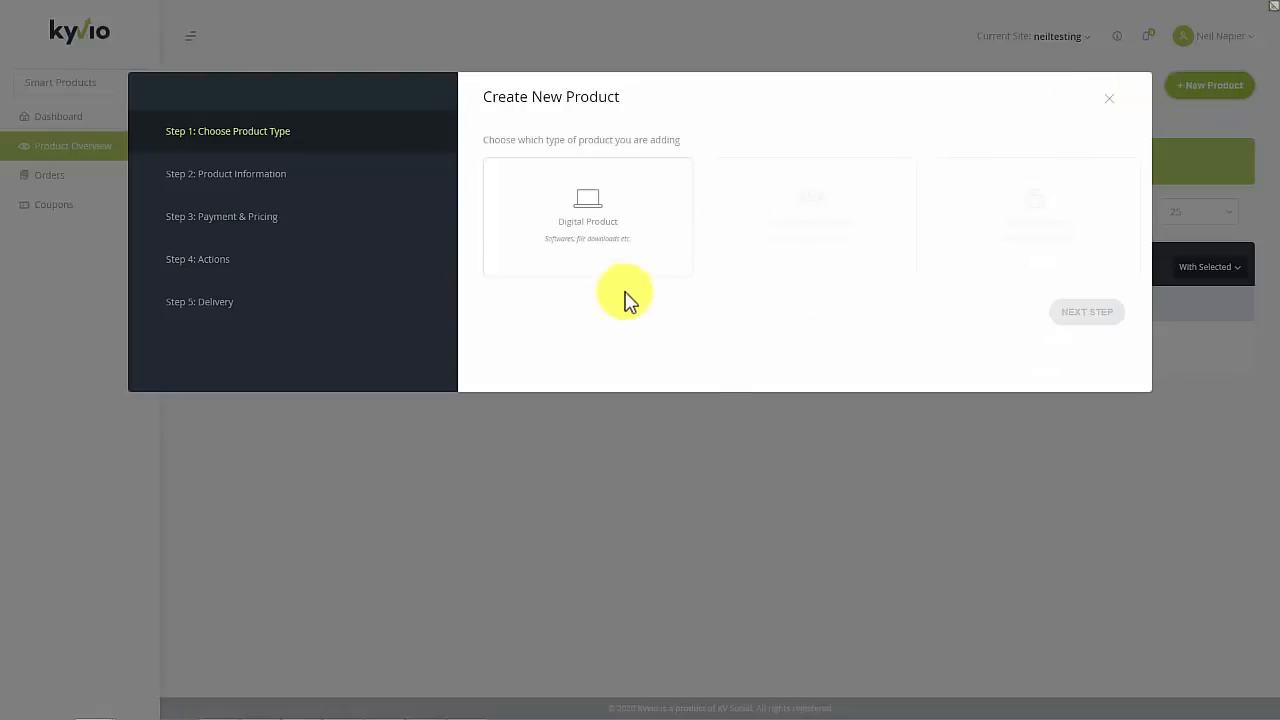
left_click(643, 268)
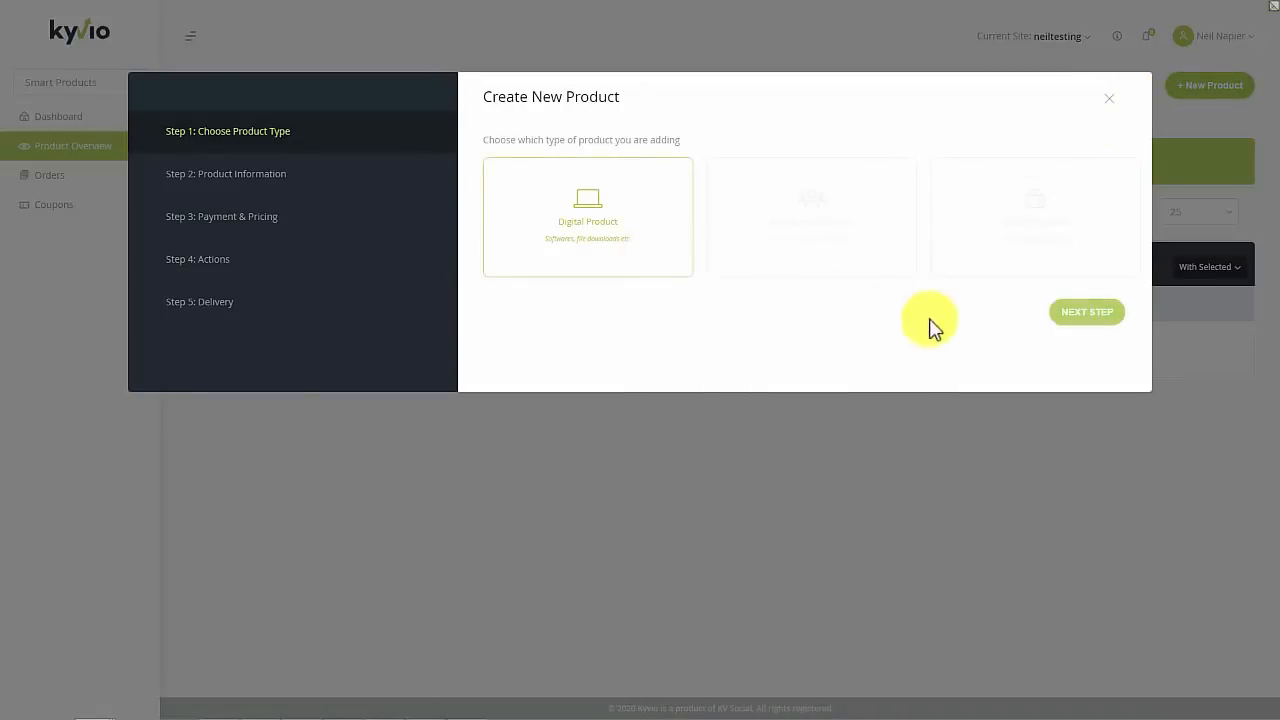
left_click(1079, 316)
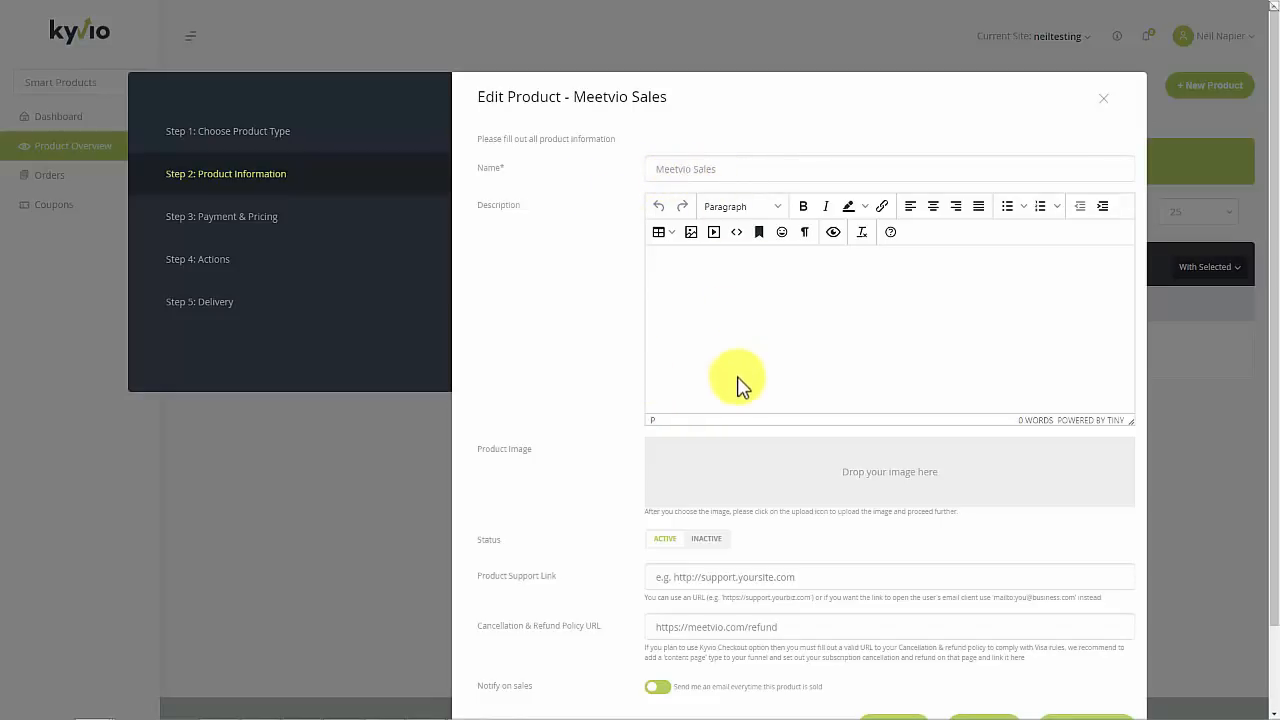
scroll(737, 380, "down", 1)
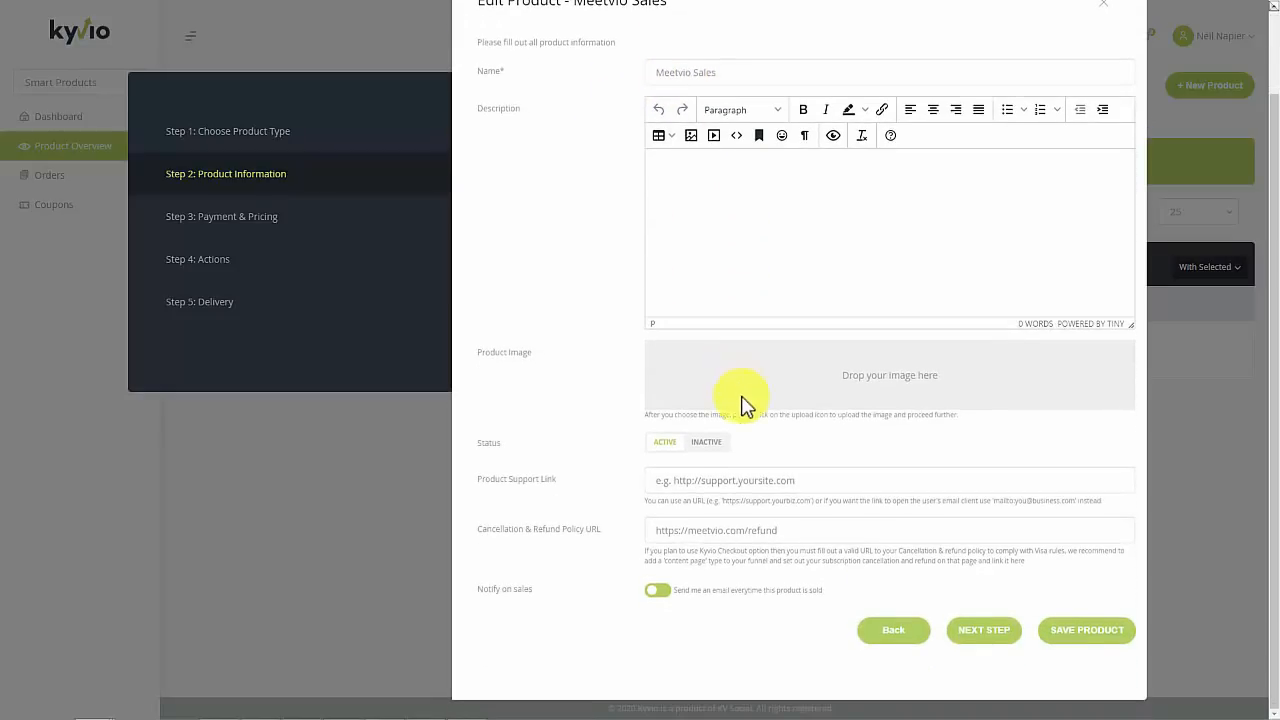
left_click(764, 482)
left_click(744, 505)
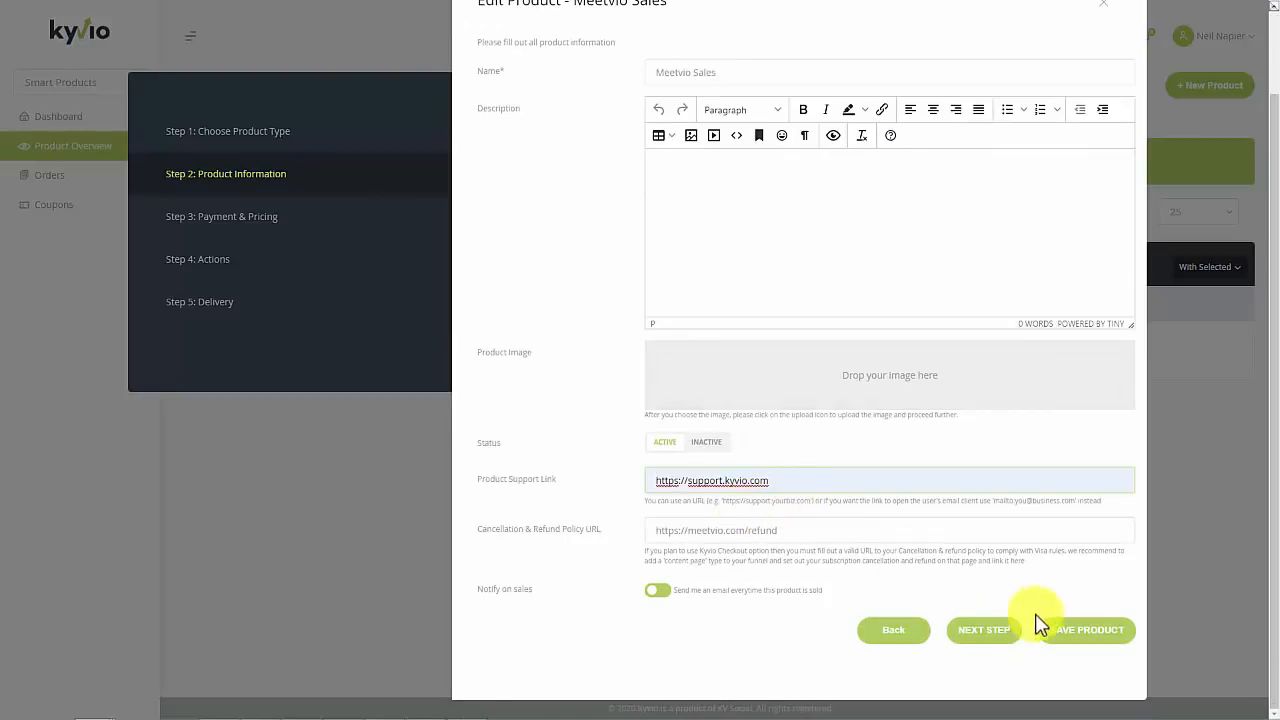
left_click(985, 632)
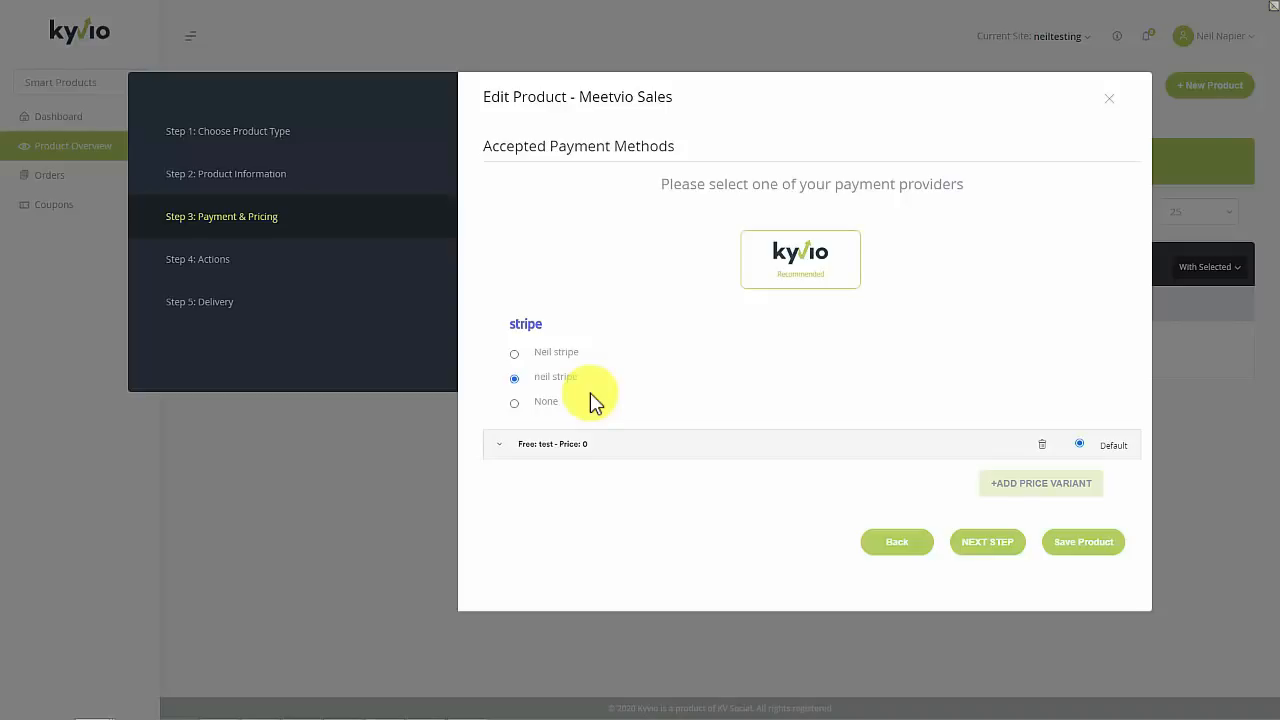
Change the test price variant's pricing type to Subscription and set its price to 69
left_click(535, 457)
scroll(660, 489, "down", 3)
left_click(700, 396)
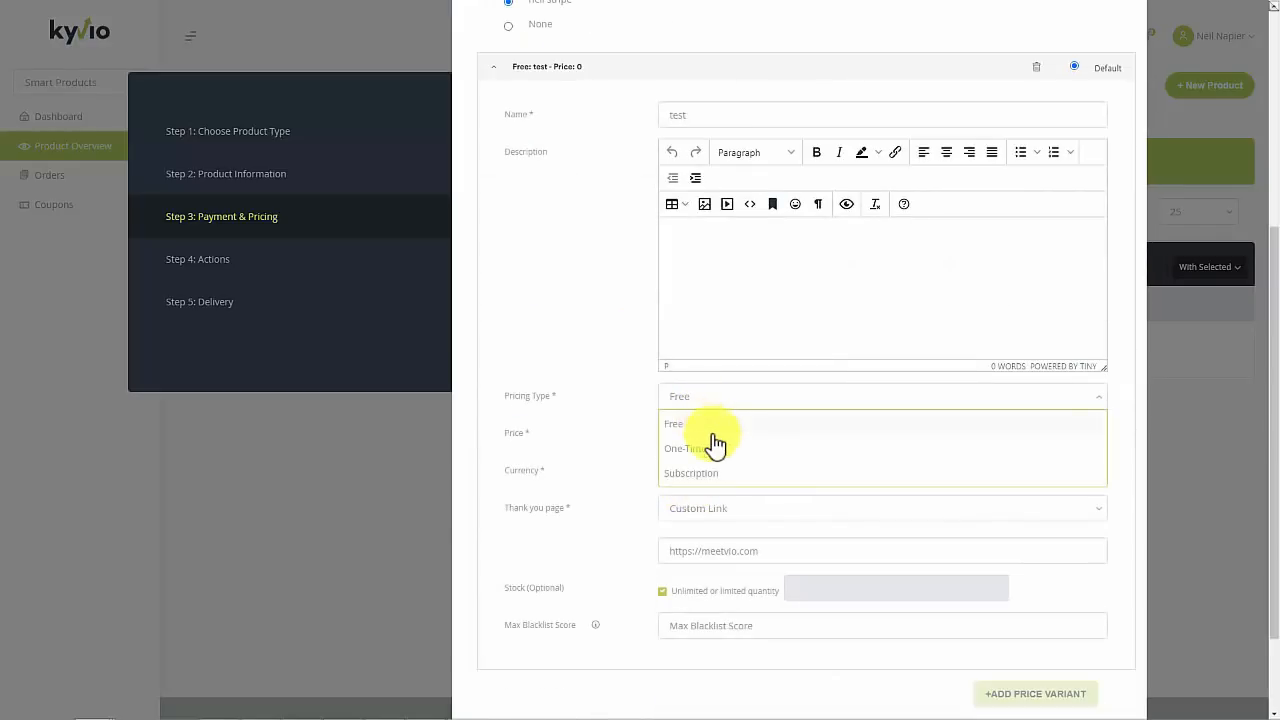
left_click(718, 474)
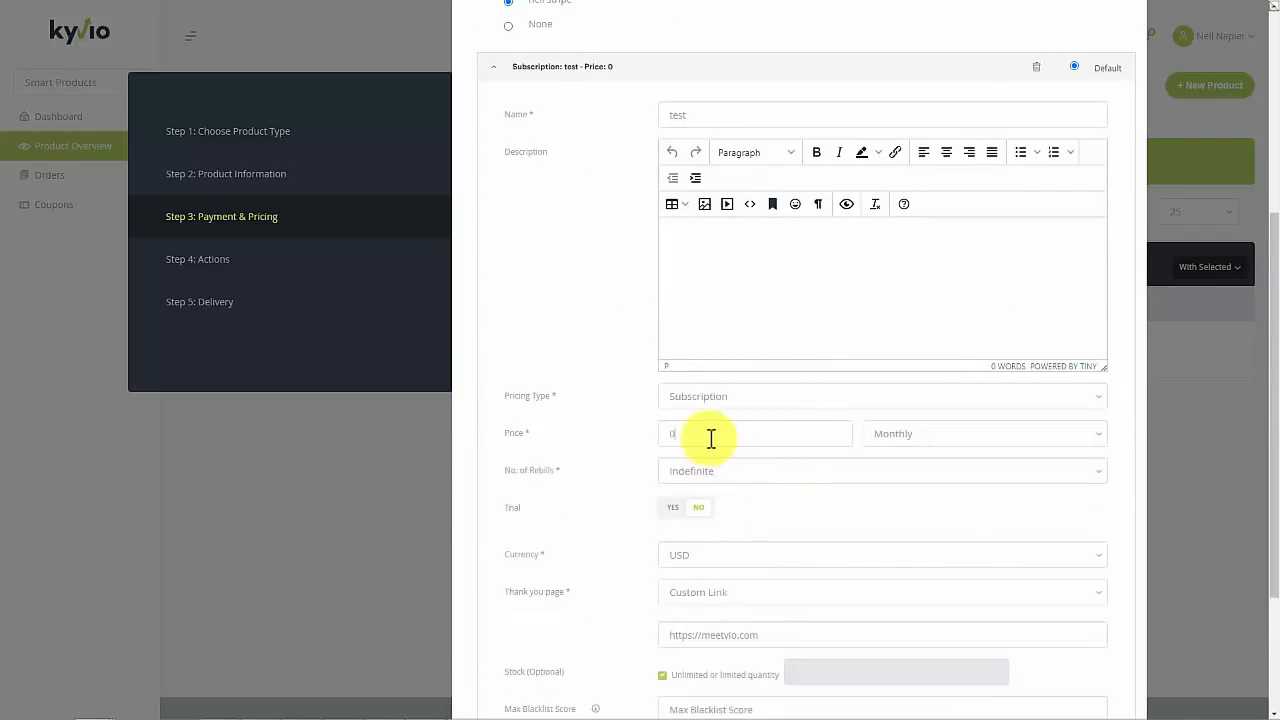
left_click_drag(711, 438, 655, 446)
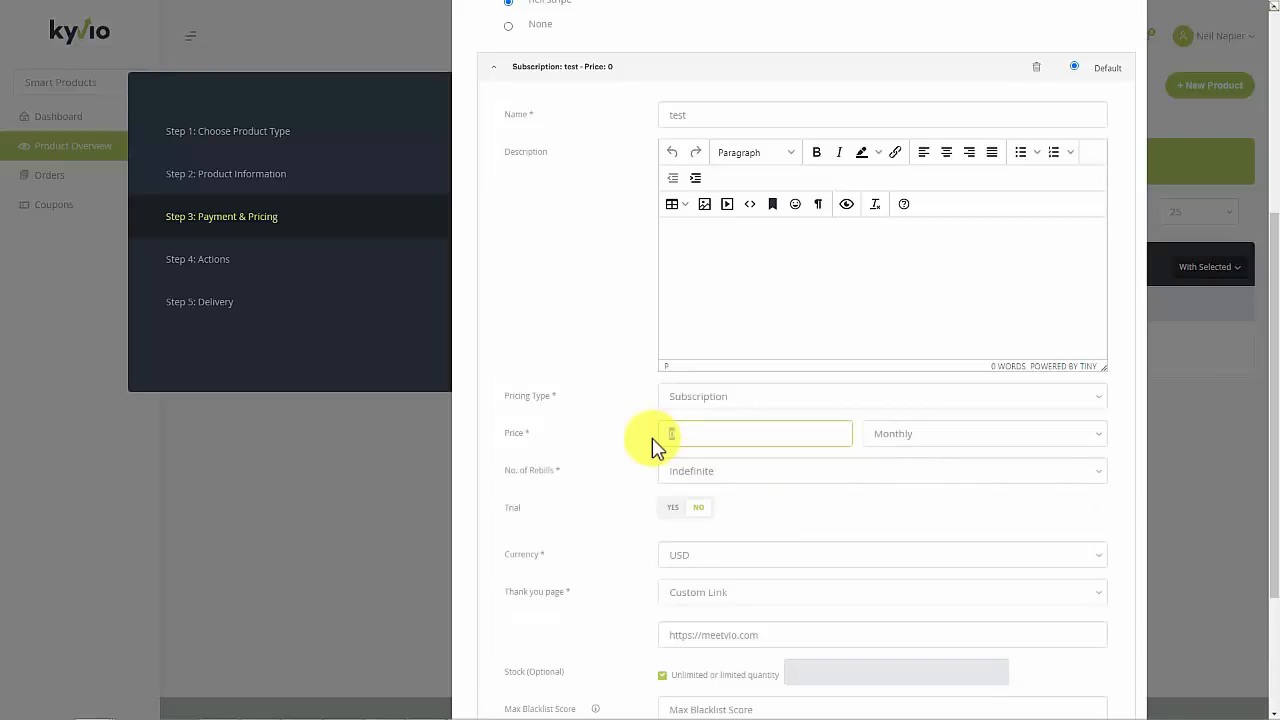
type("69")
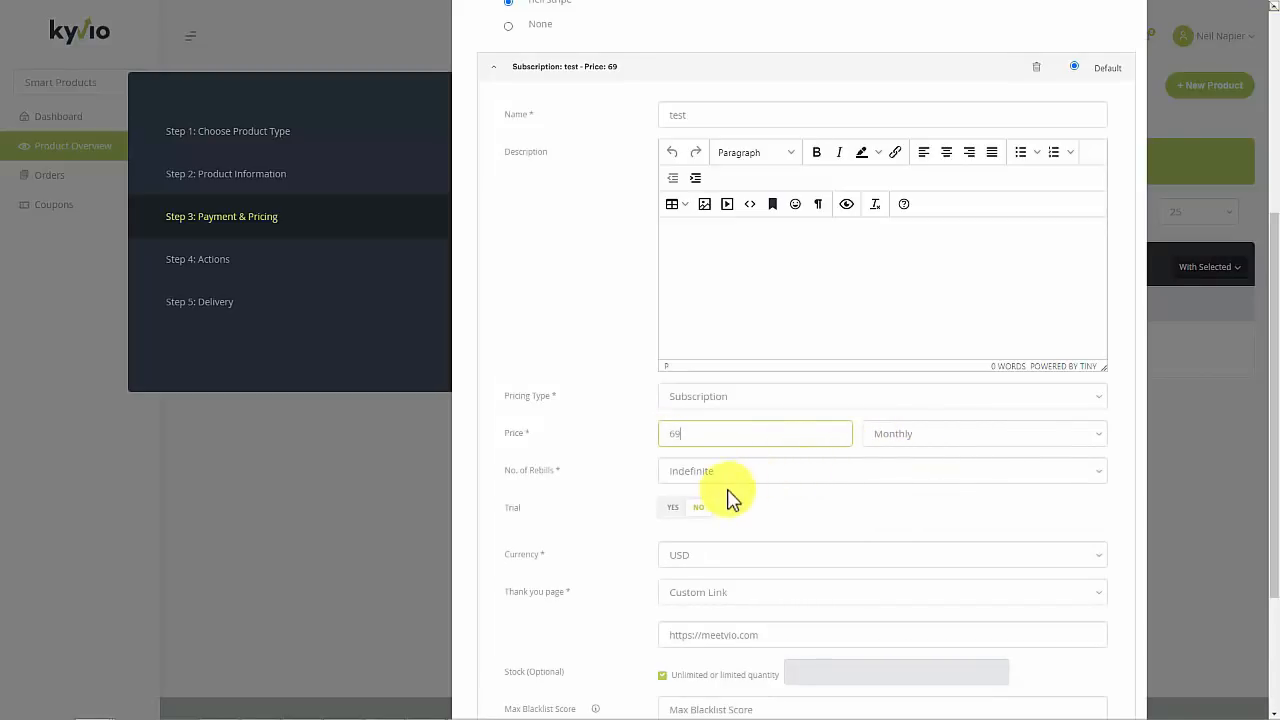
middle_click(606, 529)
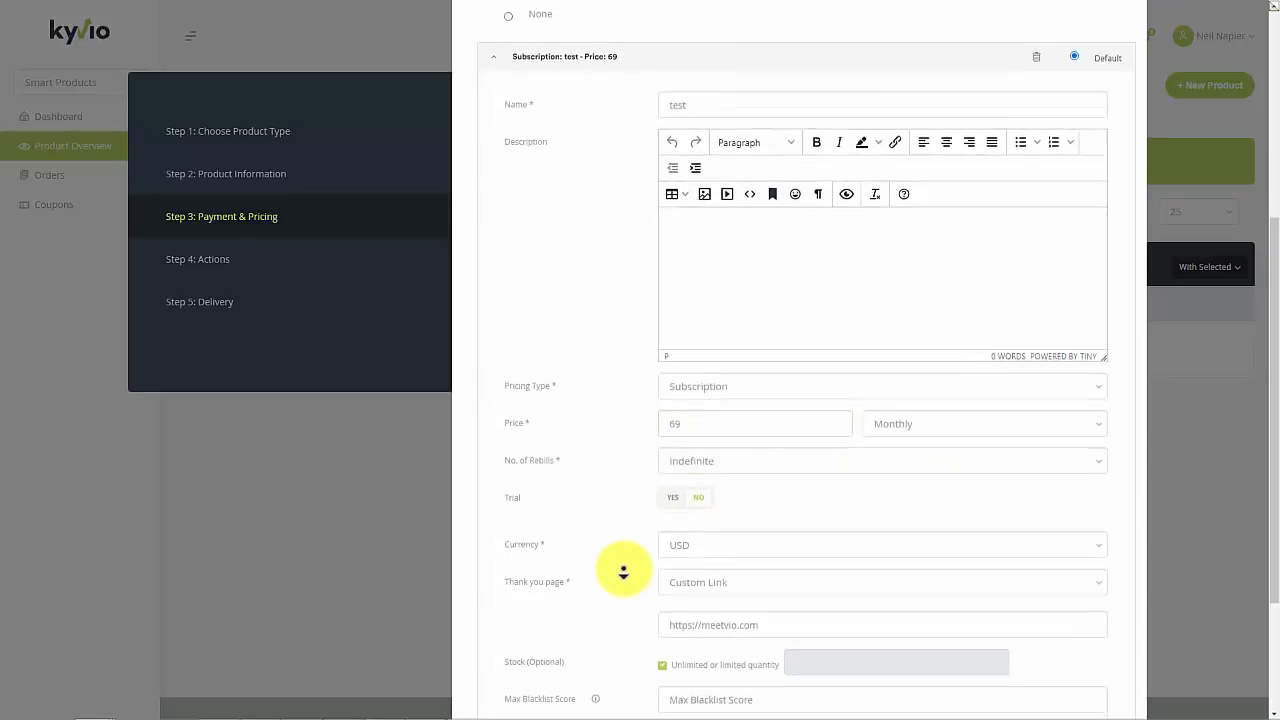
middle_click(630, 574)
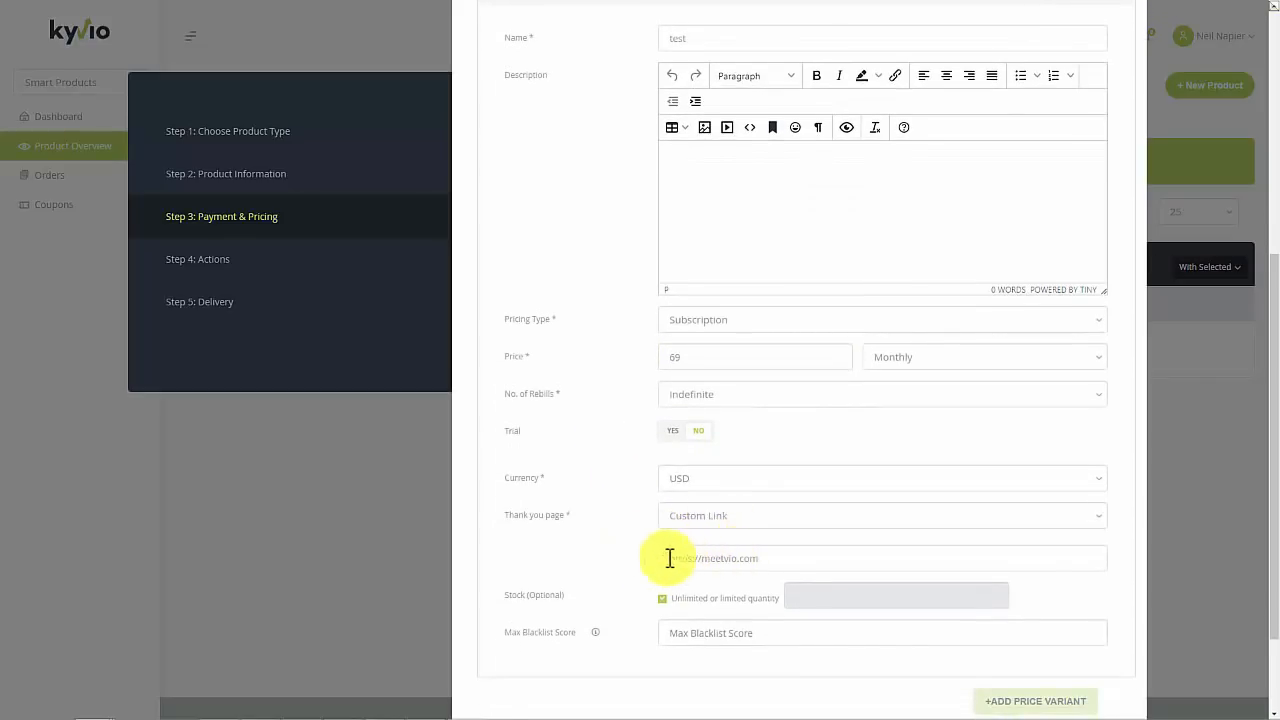
middle_click(670, 558)
left_click(775, 528)
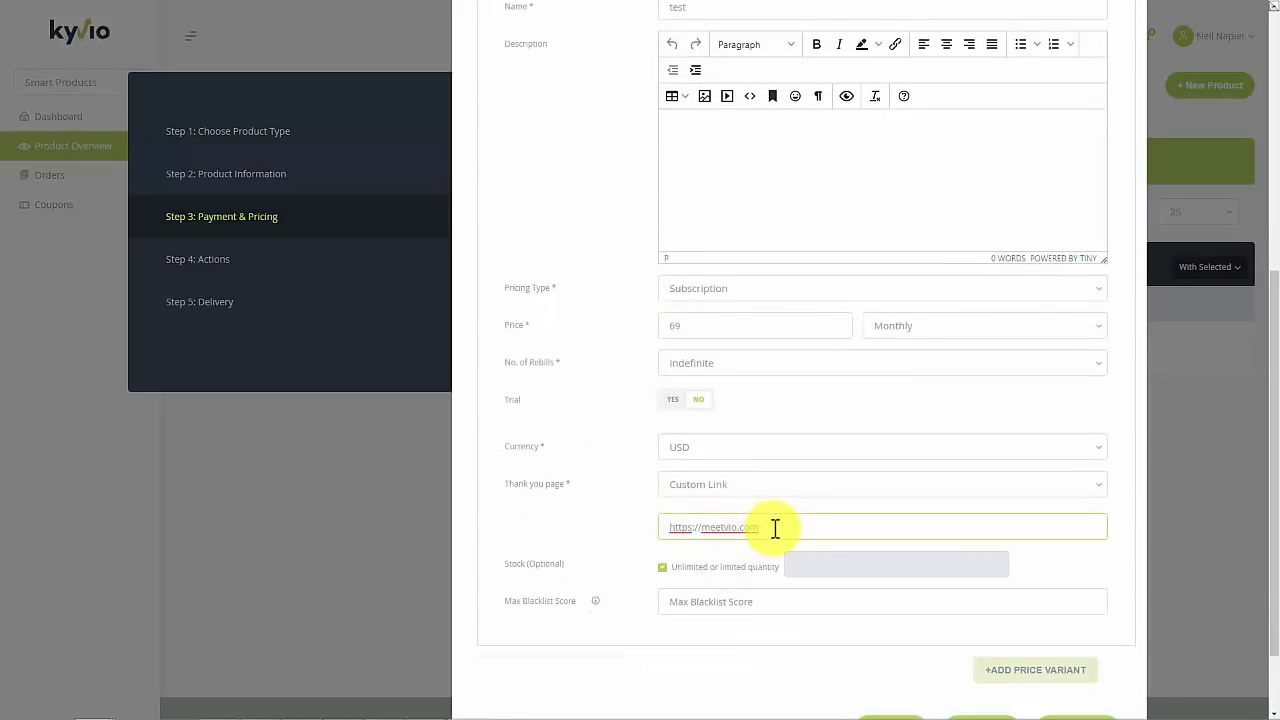
left_click(618, 552)
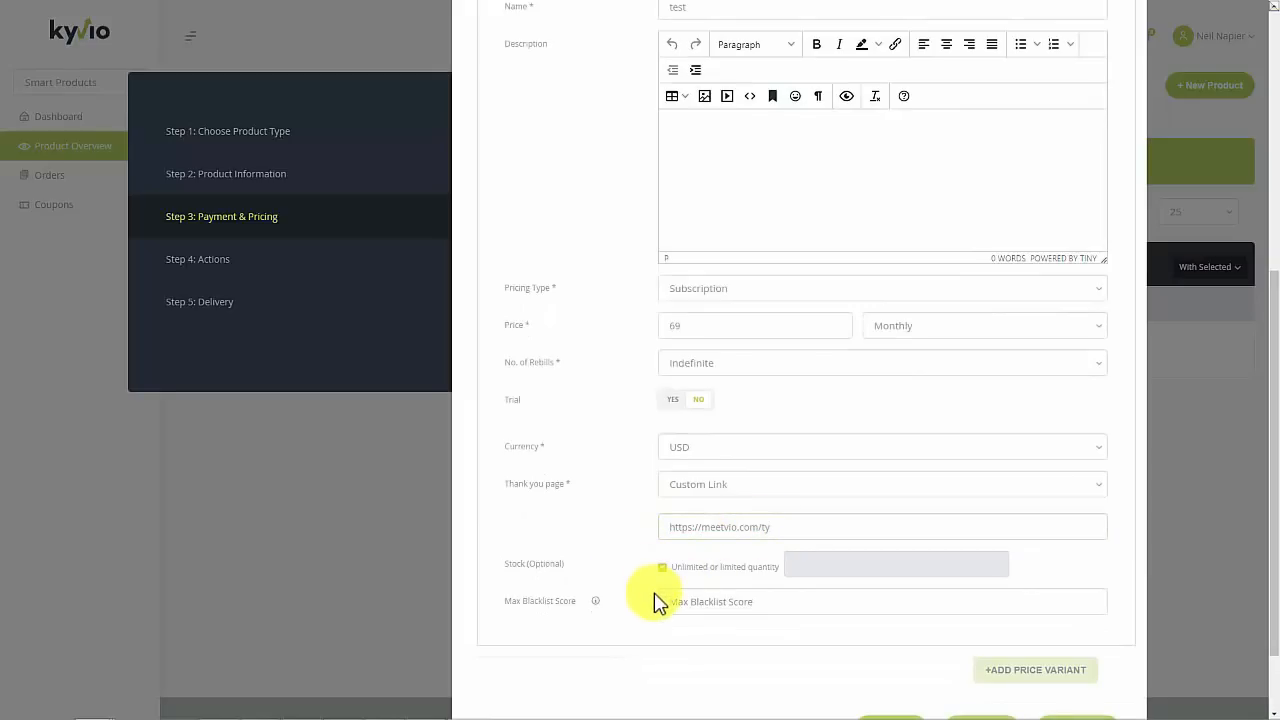
scroll(656, 596, "down", 1)
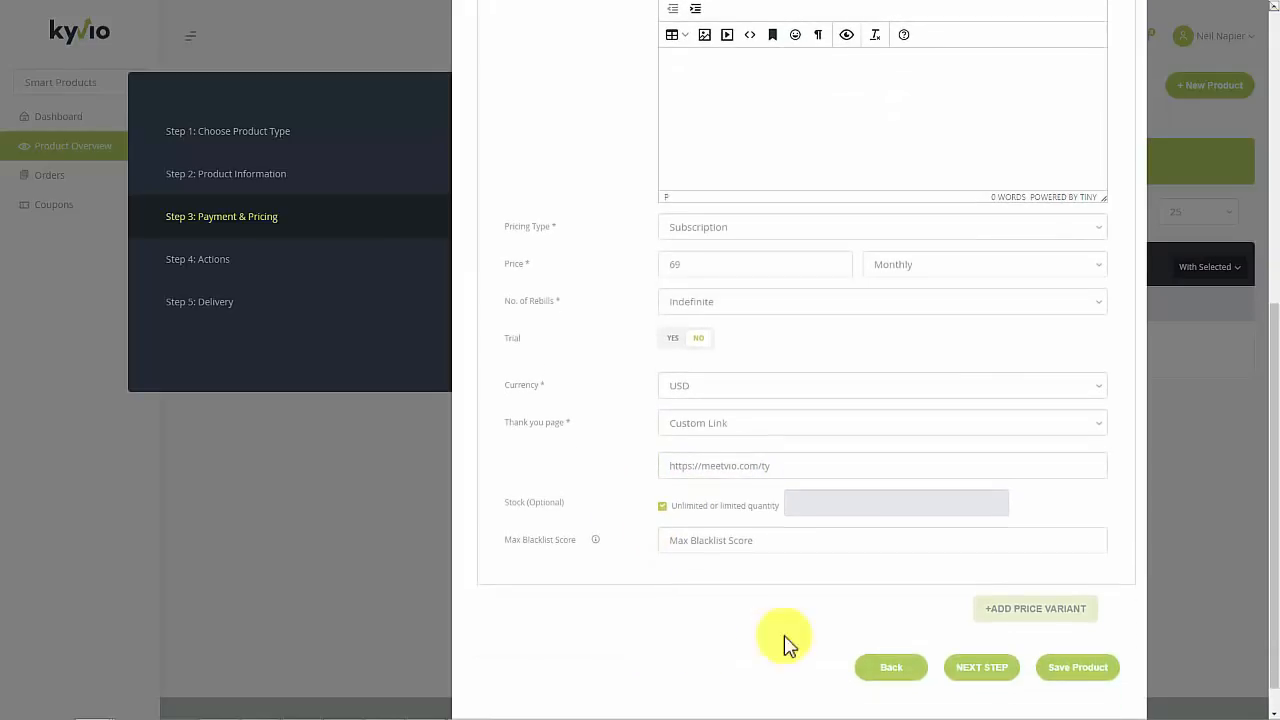
left_click(1005, 670)
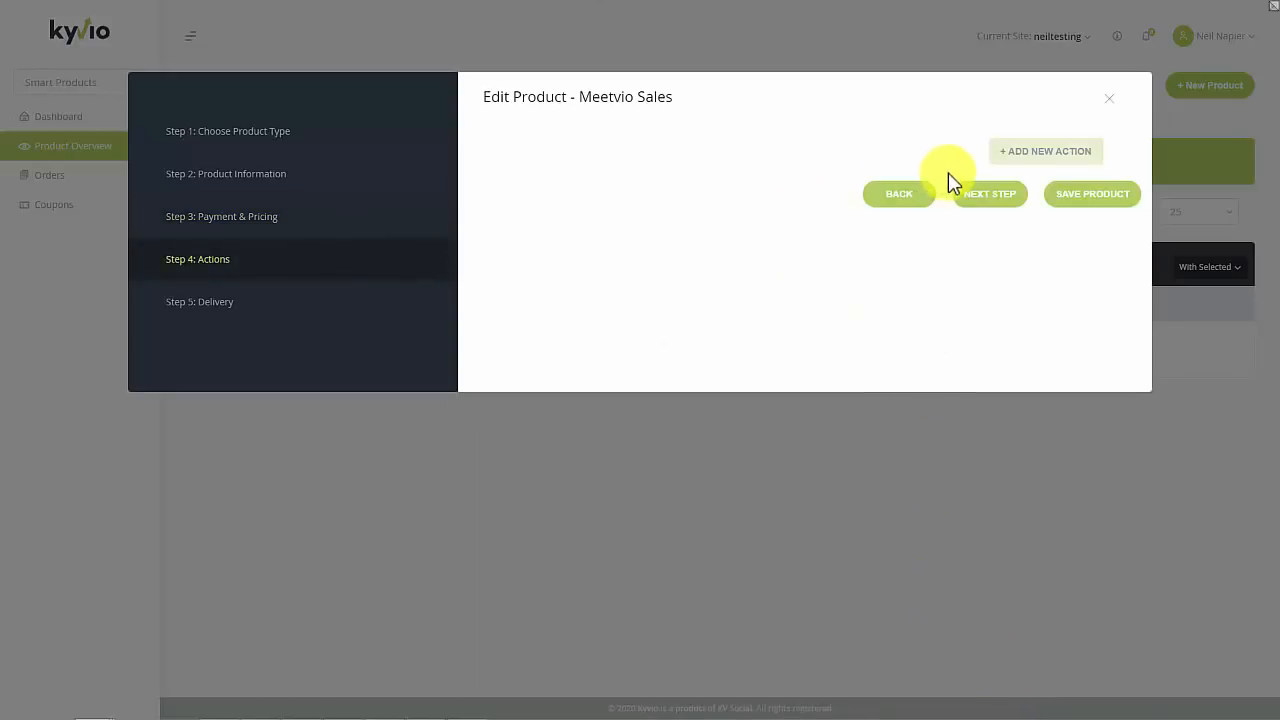
left_click(975, 193)
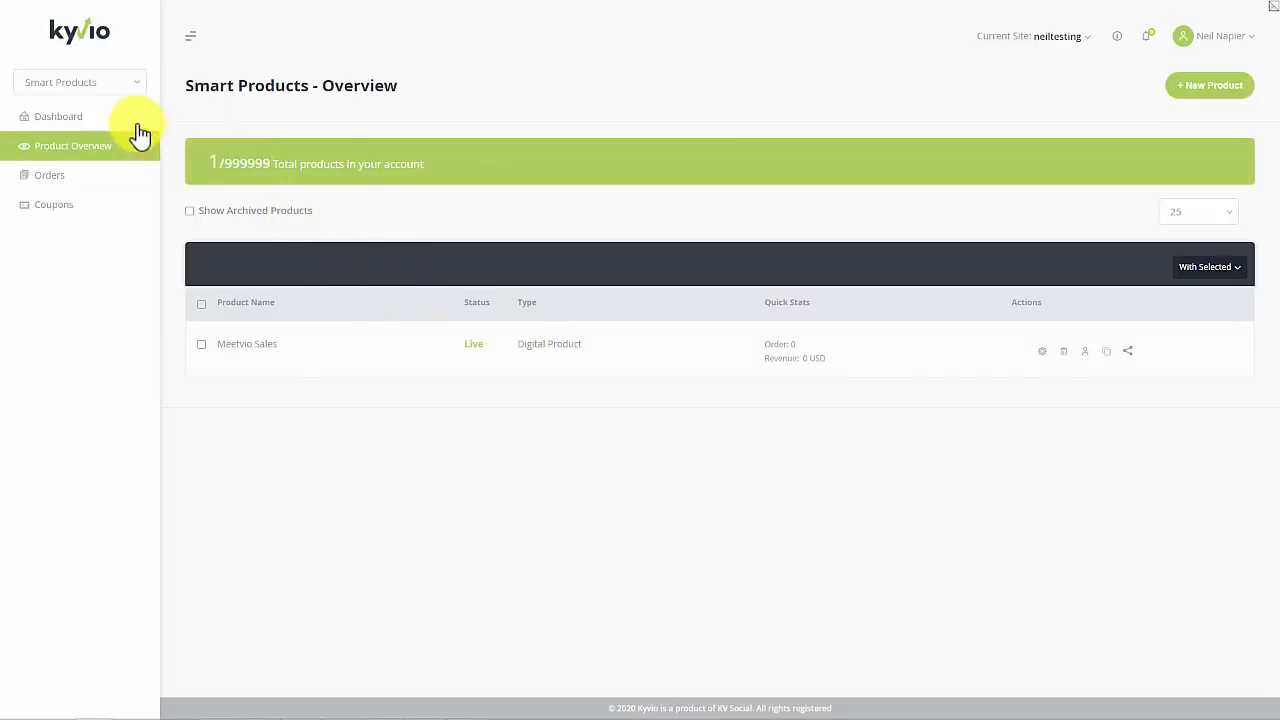
Switch from Smart Products to the Smart Funnels overview
left_click(120, 86)
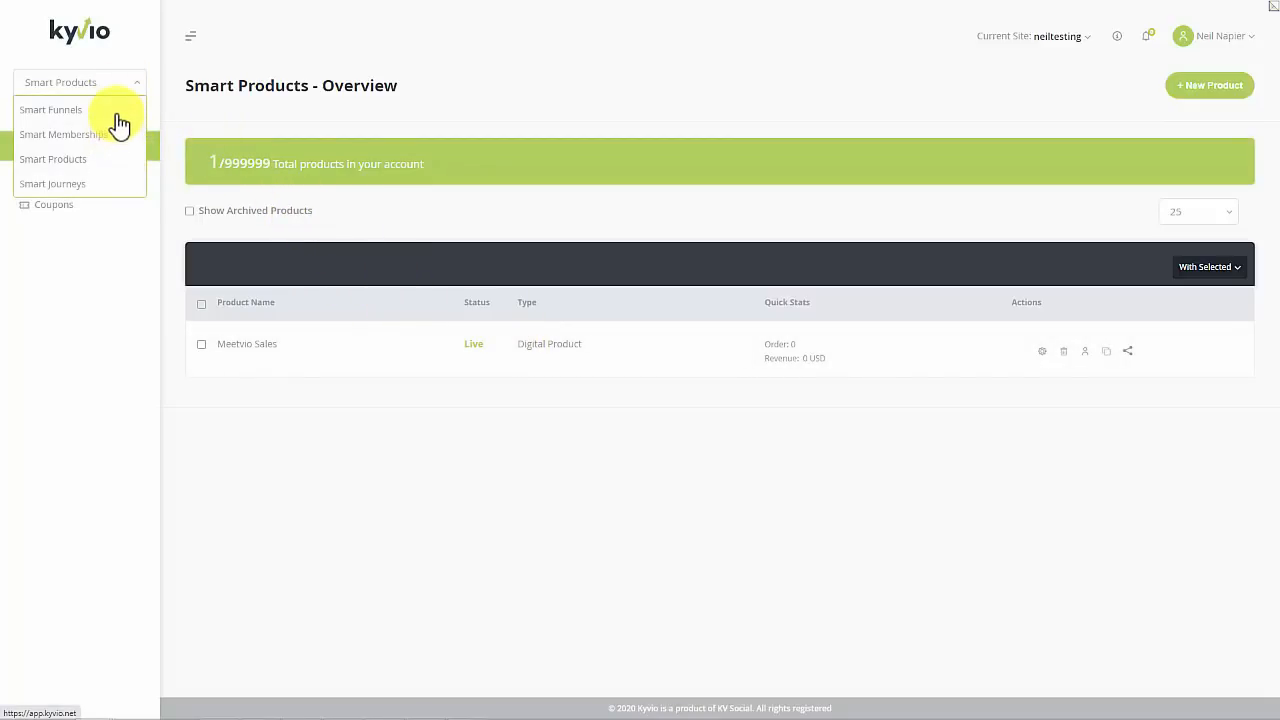
left_click(117, 113)
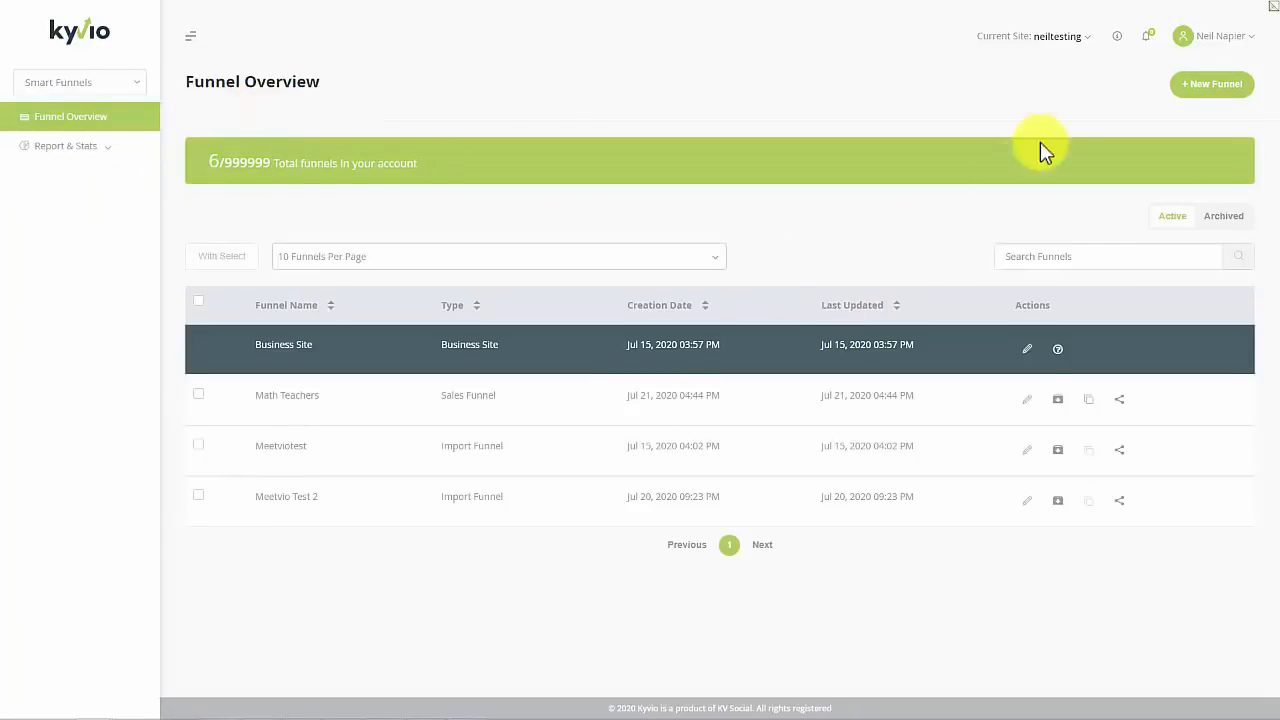
Start a new Import Funnel and add two page URL entries to it
left_click(1196, 86)
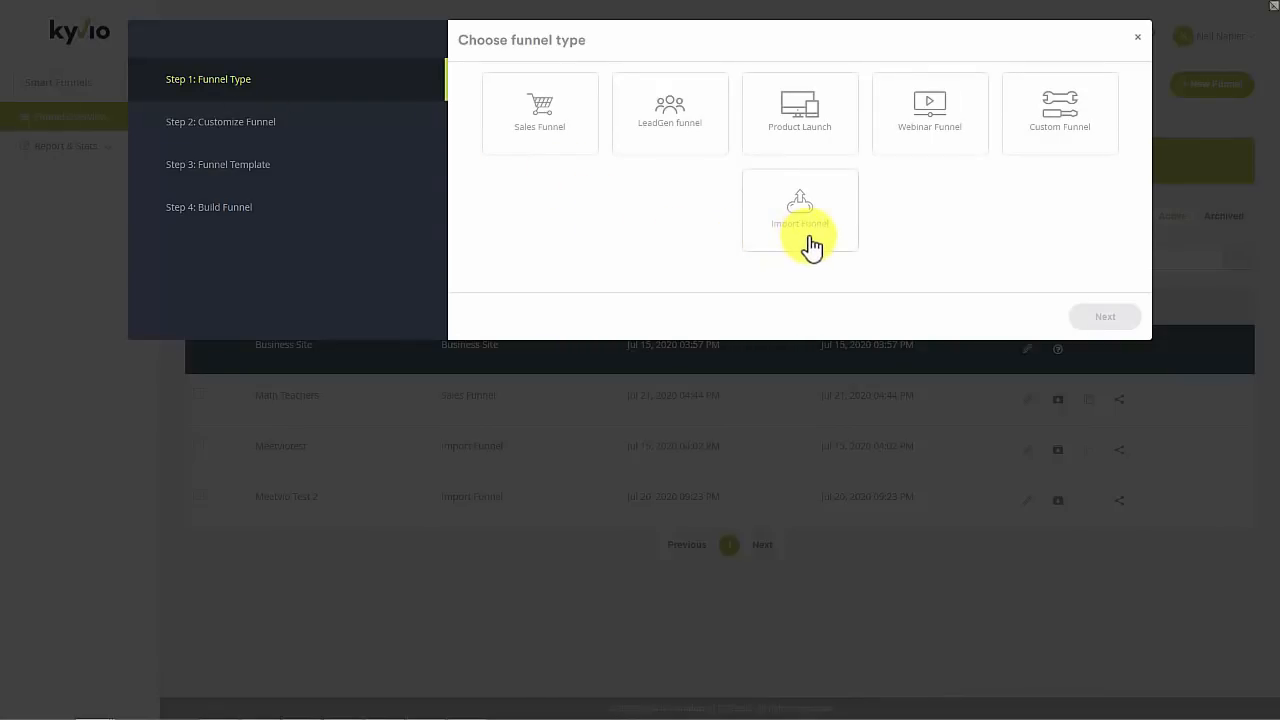
left_click(785, 230)
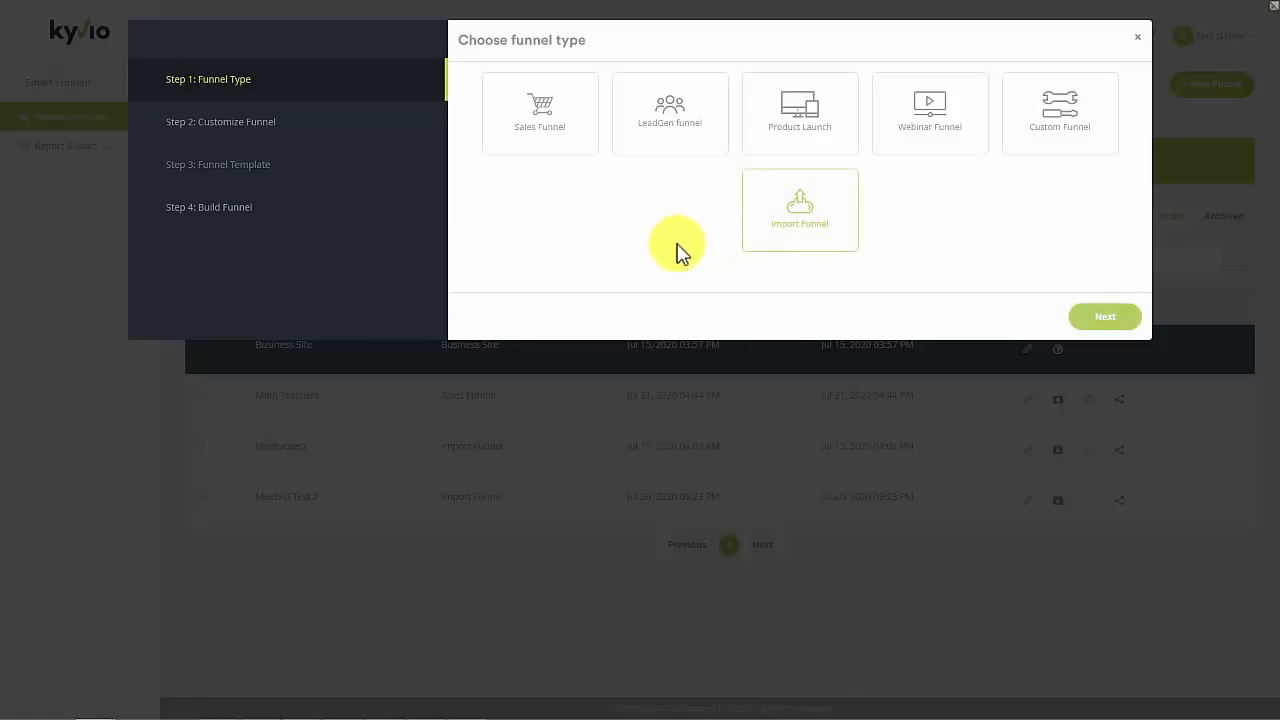
left_click(1095, 320)
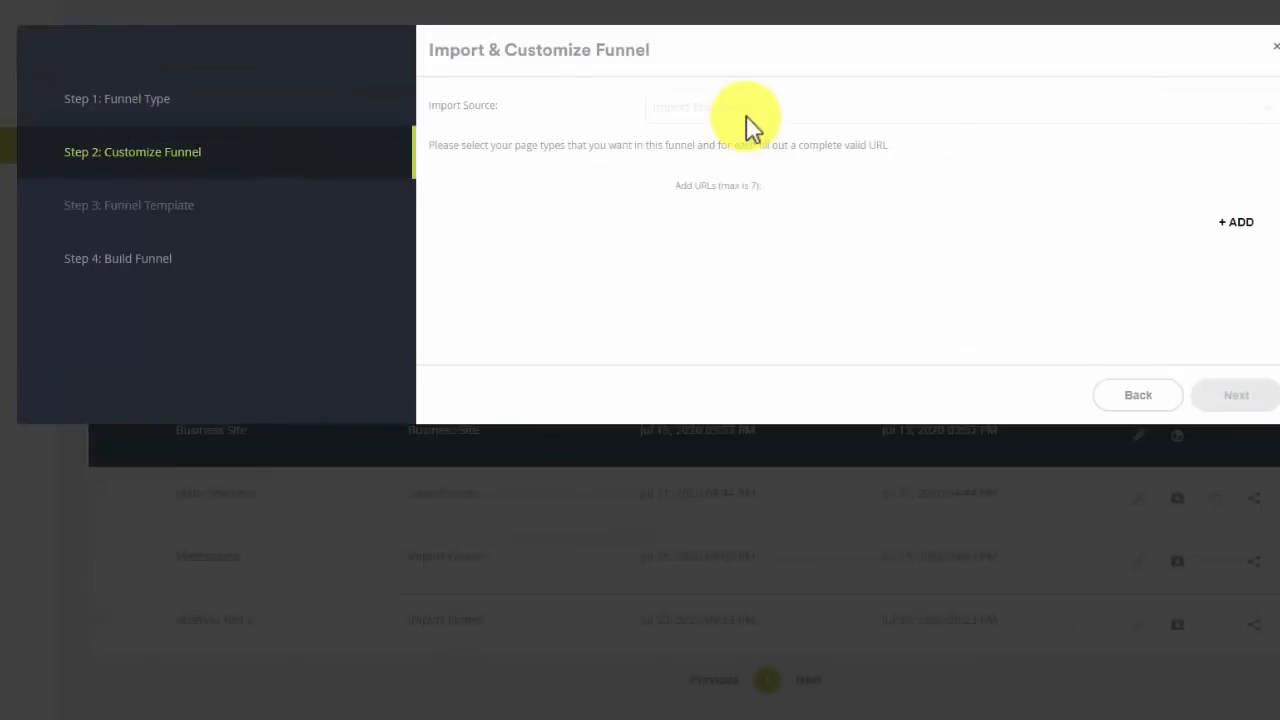
left_click(1234, 223)
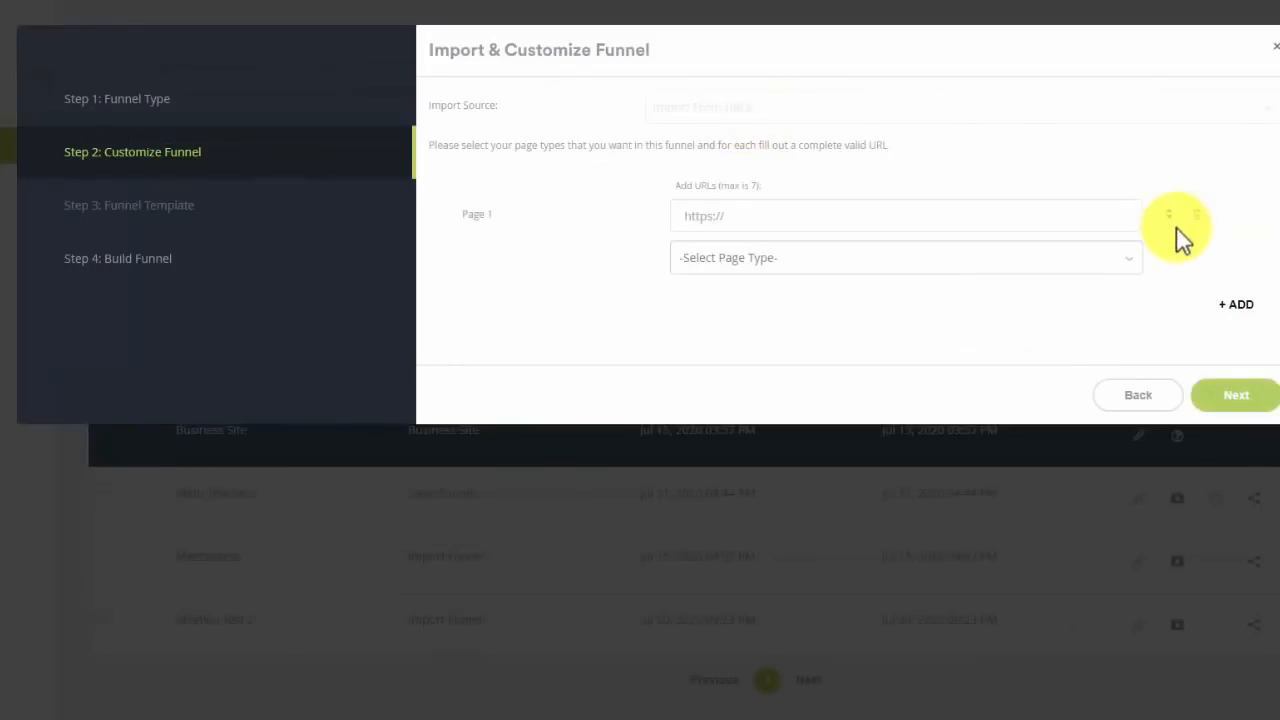
left_click(1236, 305)
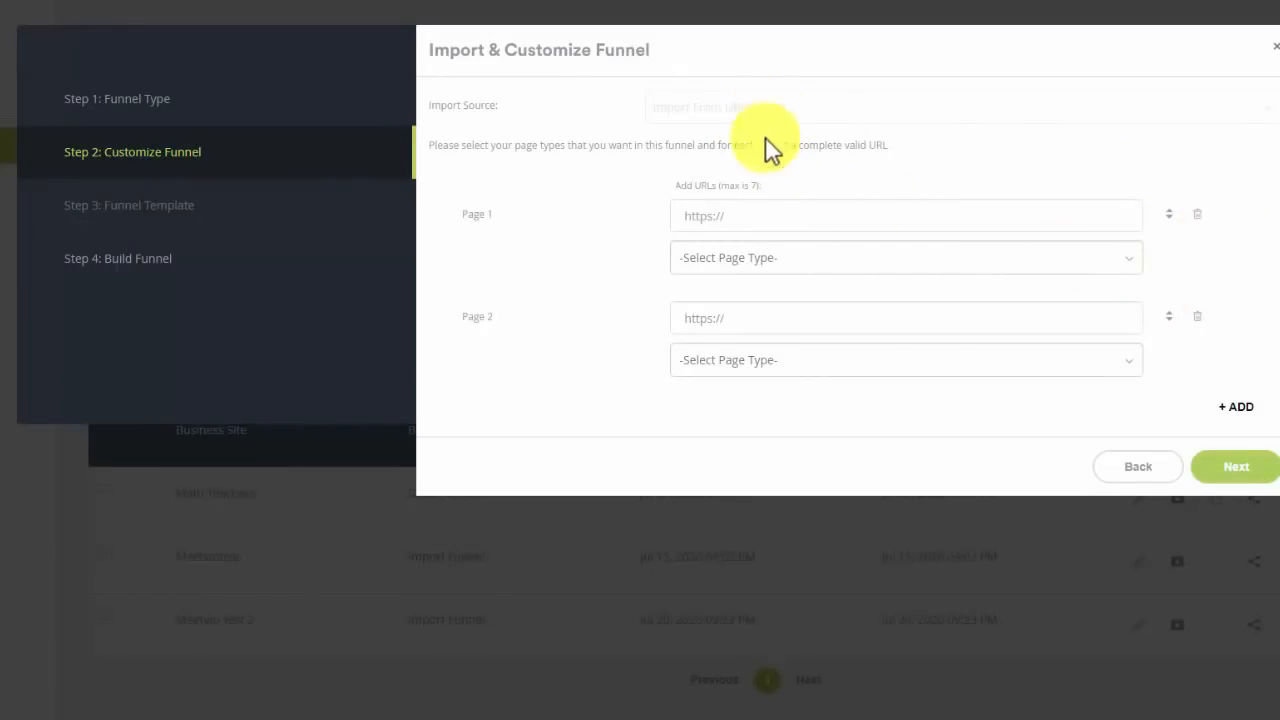
left_click(761, 218)
type("https://www.hitc.com/en-gb/2020/06/24/tony-robbins-comeback-challenge/")
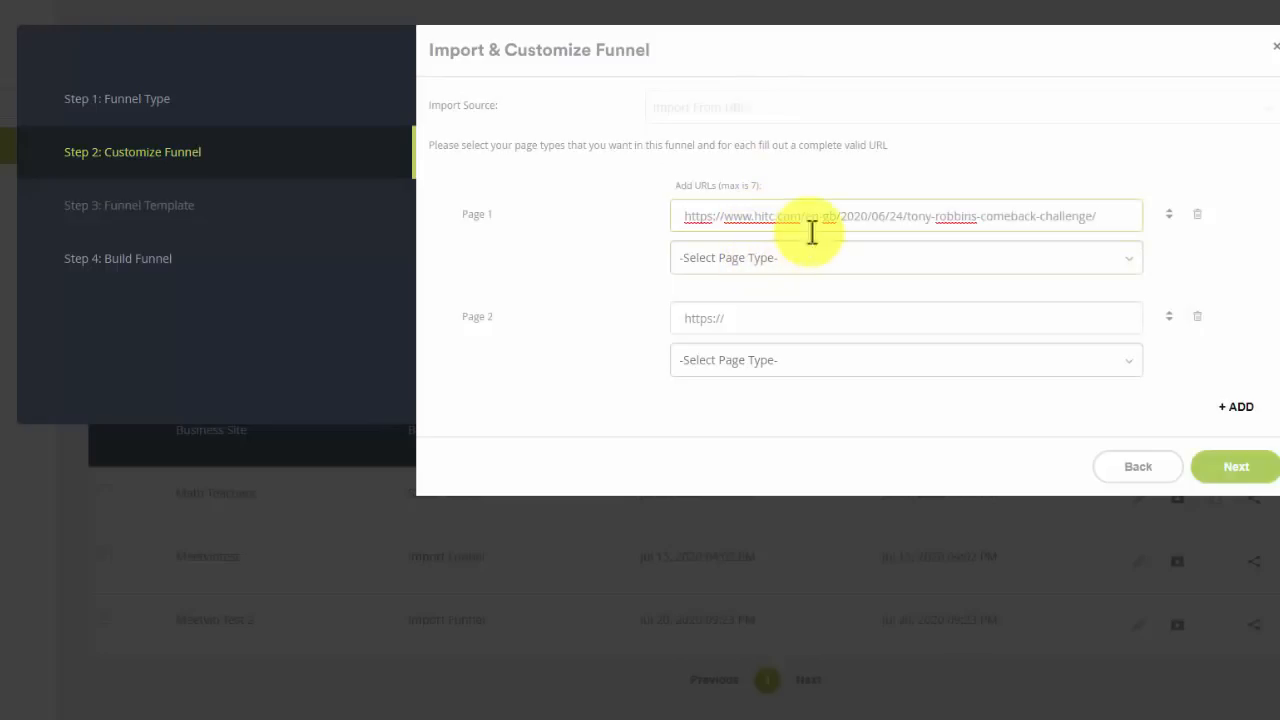
key("ctrl+a")
key("BackSpace")
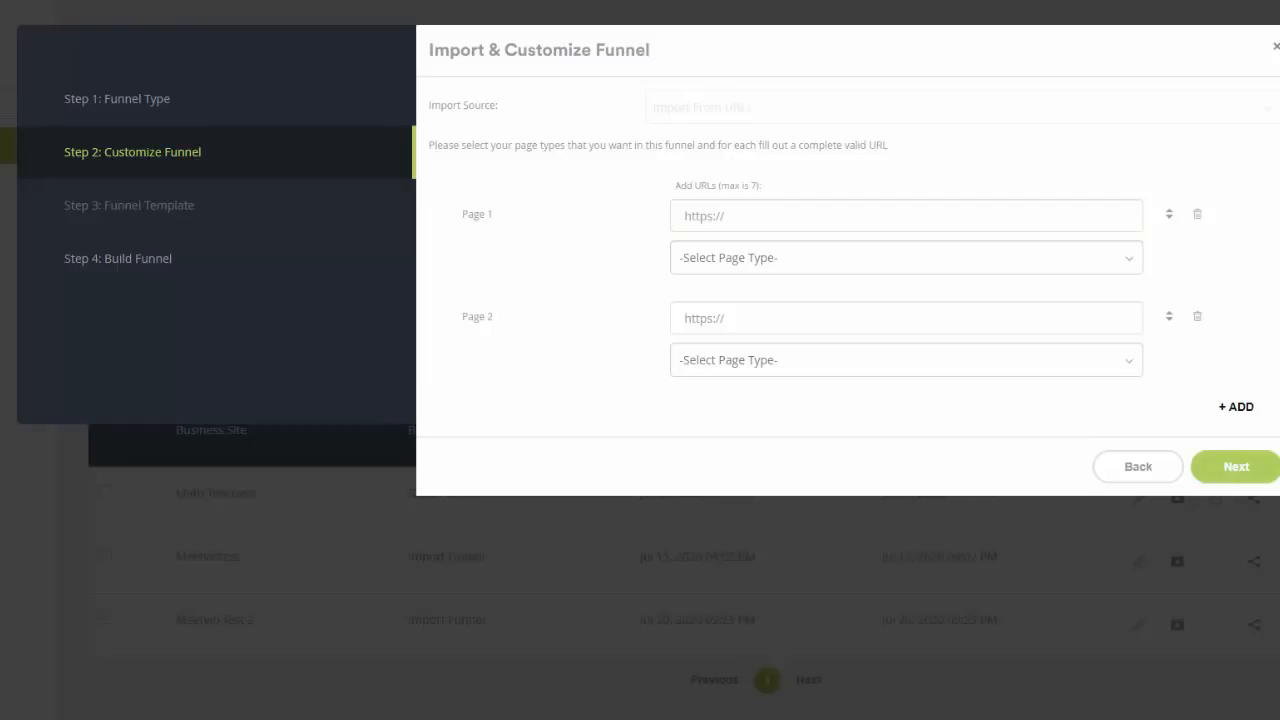
left_click(937, 206)
type("https://makemycomeback.com/comeback")
left_click(804, 260)
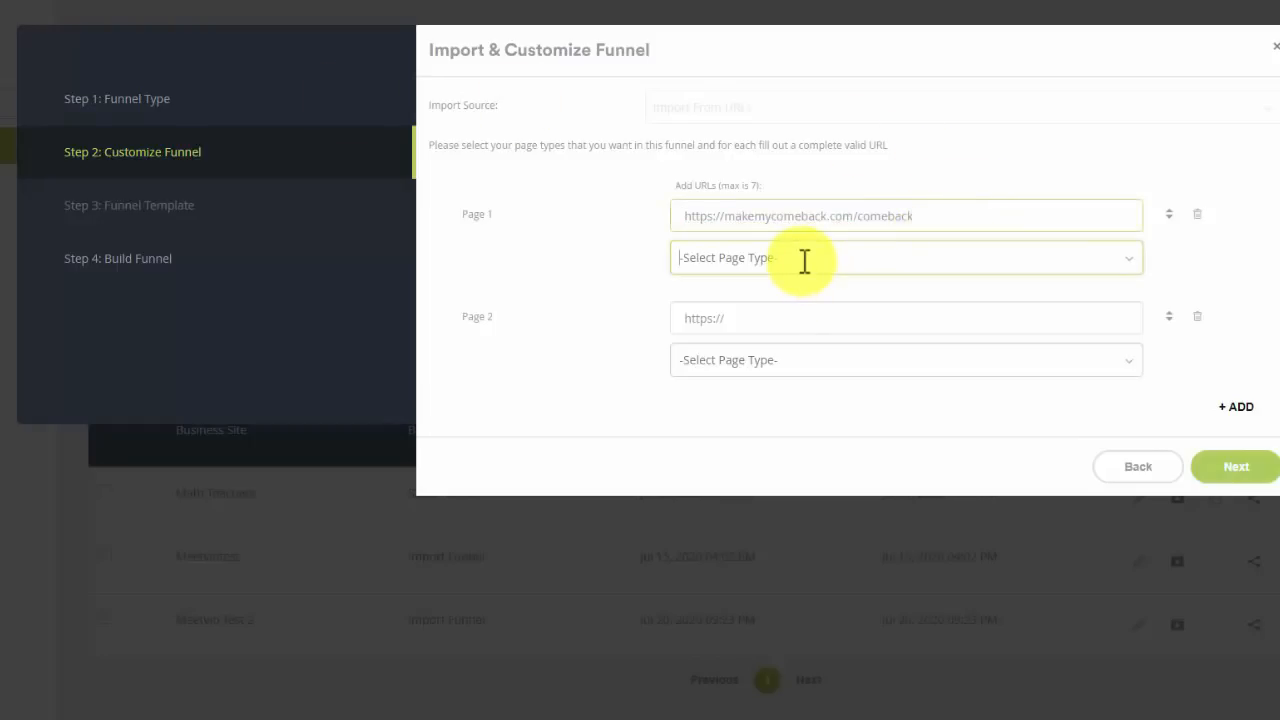
left_click(803, 297)
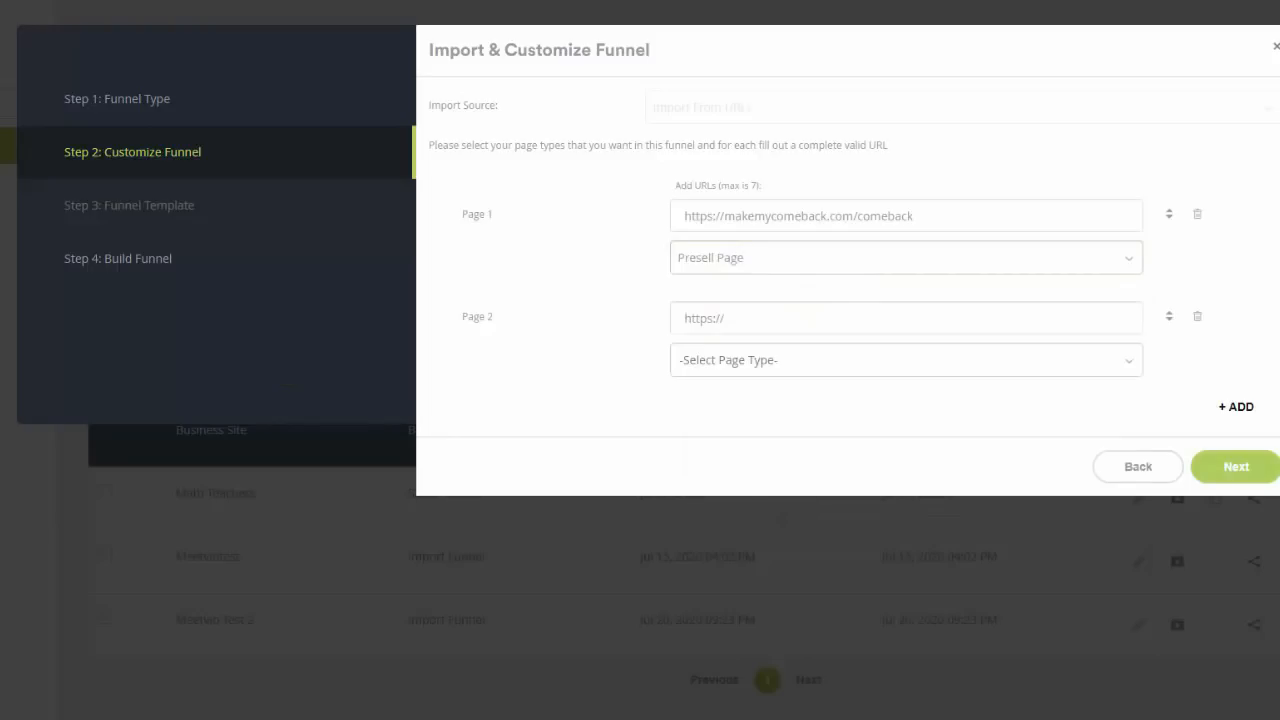
left_click(737, 320)
type("https://makemycomeback.com/welcome-vip")
left_click(763, 362)
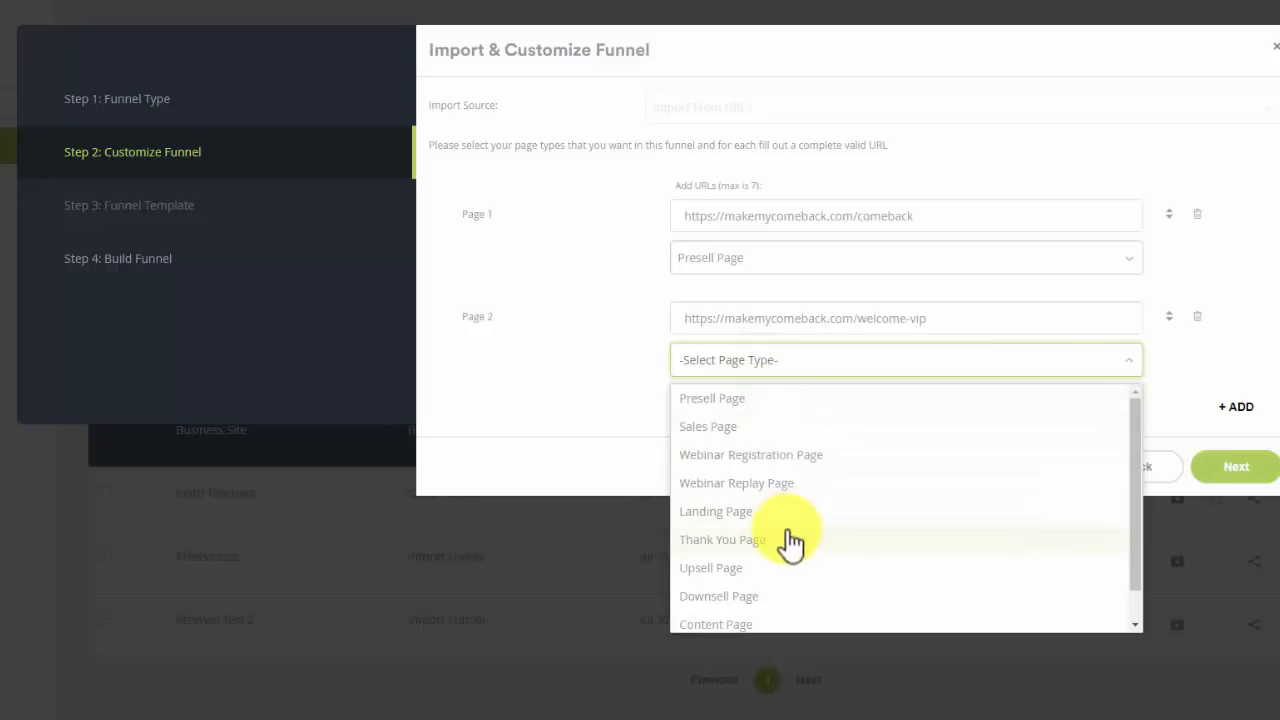
left_click(787, 543)
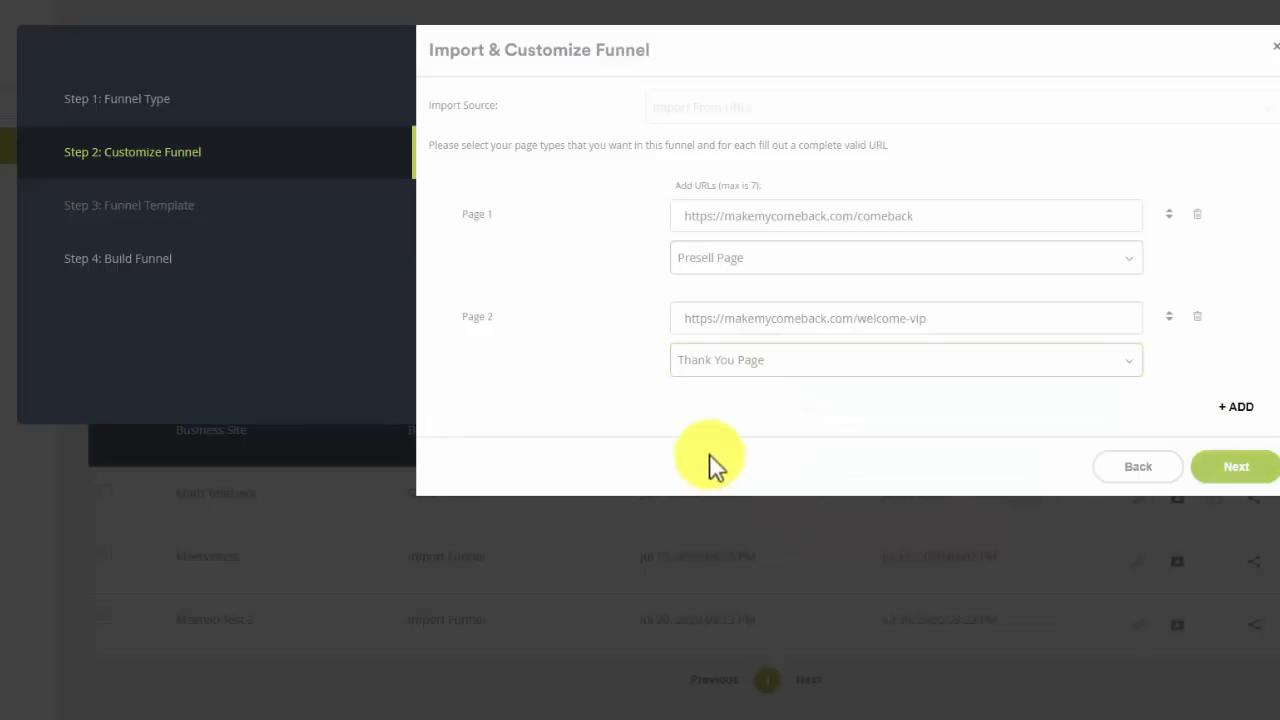
left_click(1220, 472)
Name the imported funnel "Tony Robbins Comeback Funnel"
left_click(688, 120)
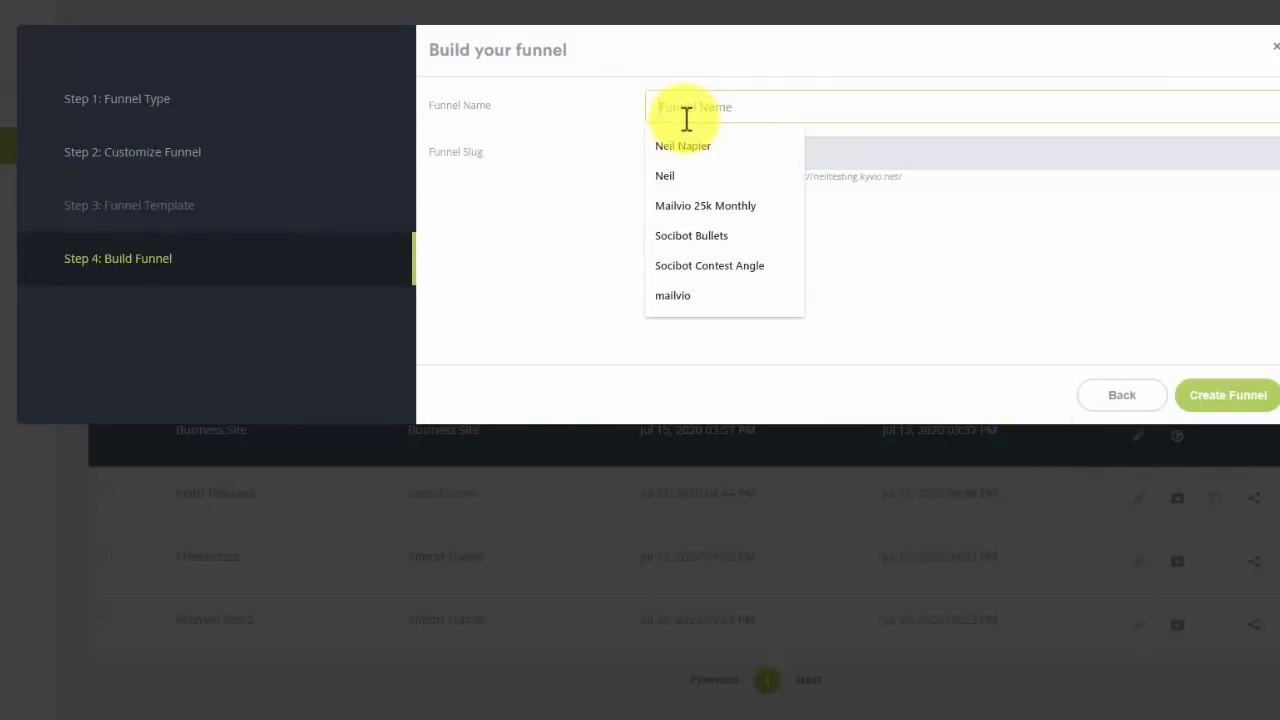
type("Robbinstony")
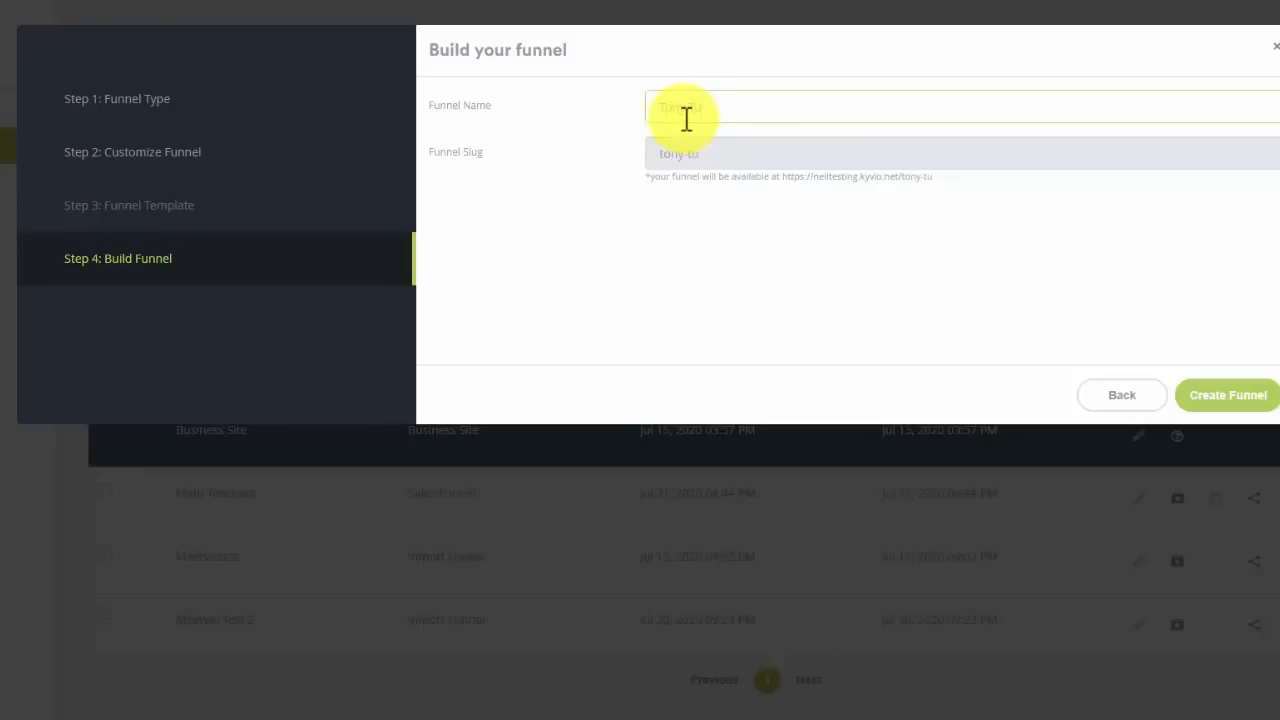
key("BackSpace")
key("BackSpace")
key("BackSpace")
key("BackSpace")
key("BackSpace")
key("BackSpace")
key("BackSpace")
type("Robbins Comeback Funnel")
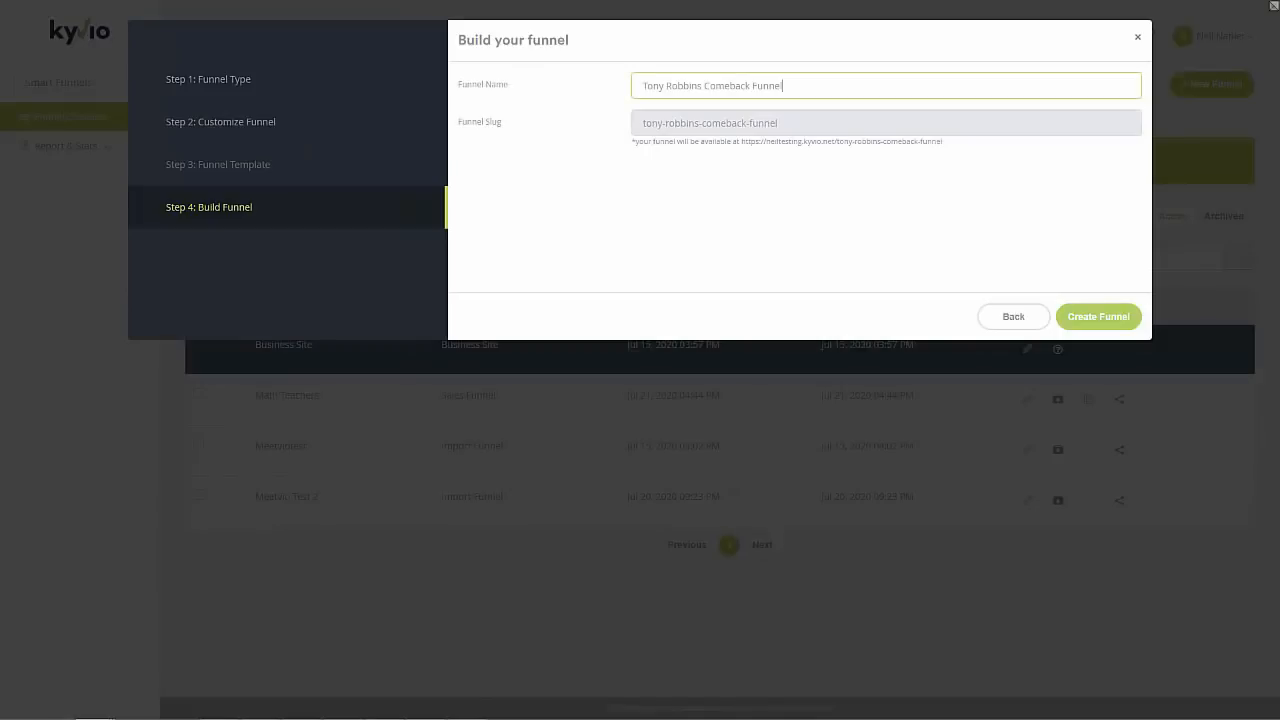
Examine the original makemycomeback.com/comeback and makemycomeback.com/welcome-vip pages in the browser
left_click_drag(89, 27, 544, 31)
double_click(544, 31)
left_click(544, 33)
scroll(614, 288, "down", 17)
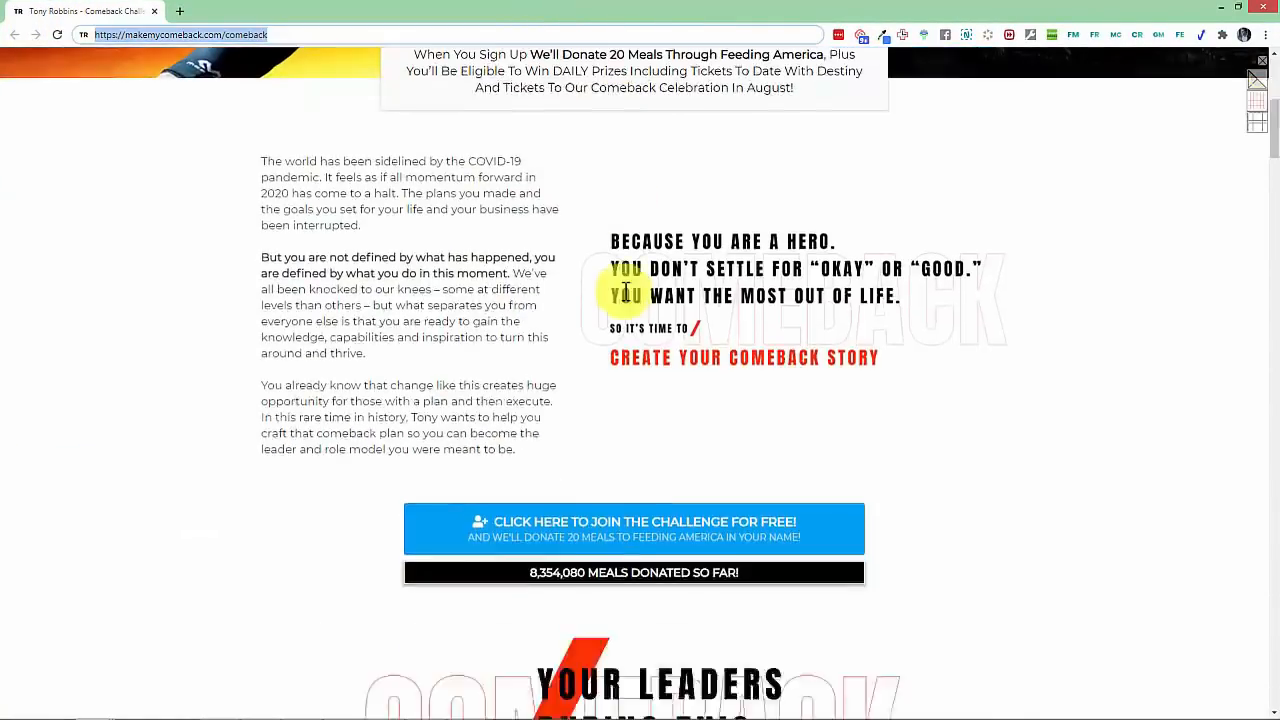
scroll(615, 316, "down", 4)
scroll(606, 323, "up", 20)
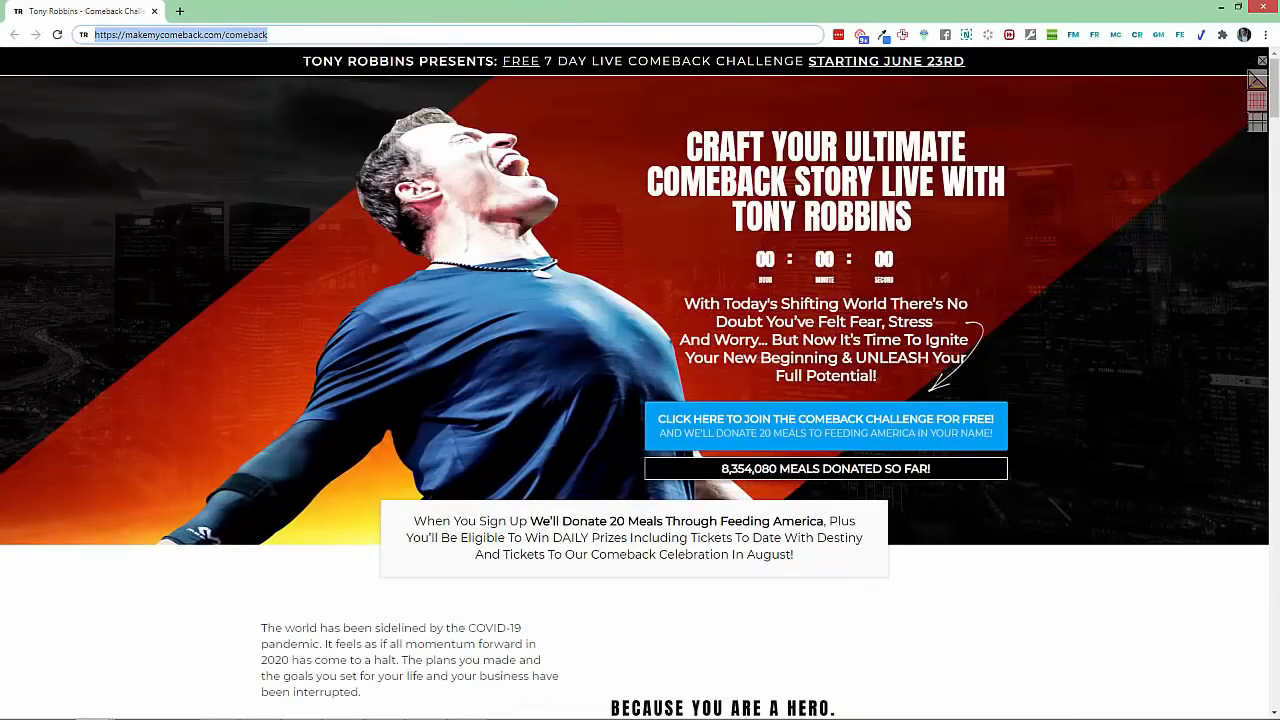
left_click_drag(520, 29, 346, 22)
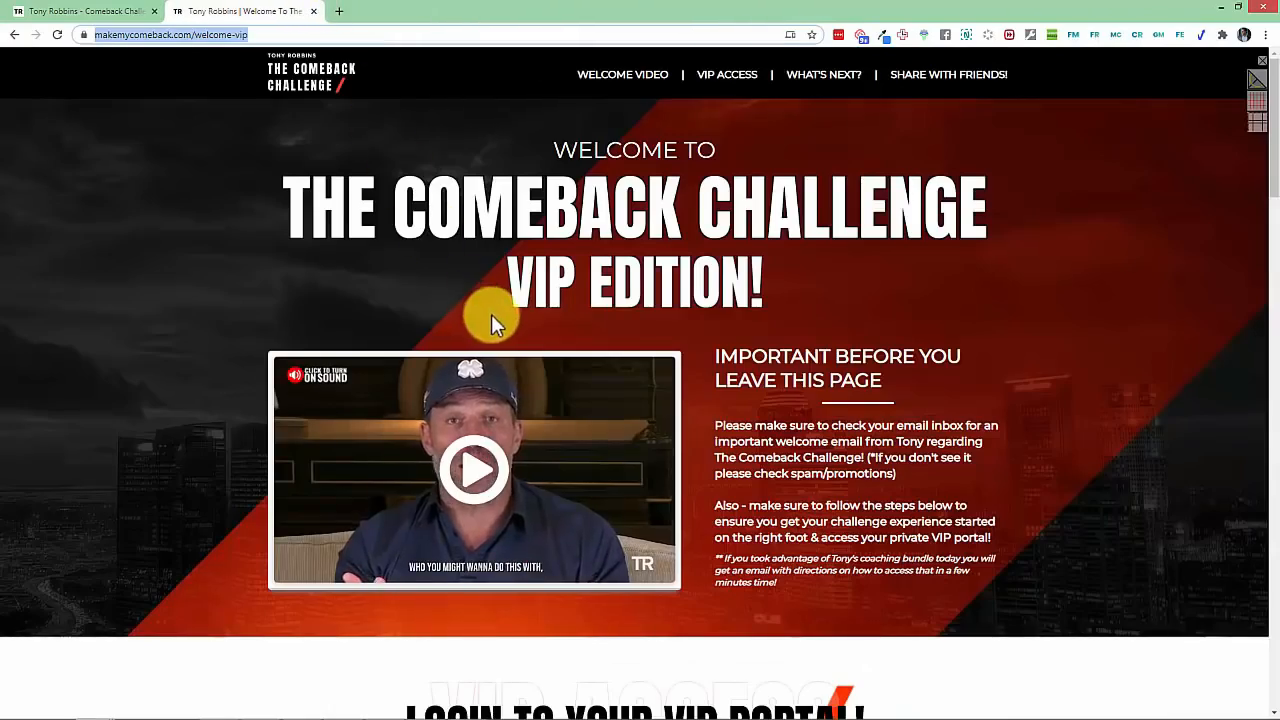
scroll(493, 320, "down", 19)
scroll(493, 322, "up", 19)
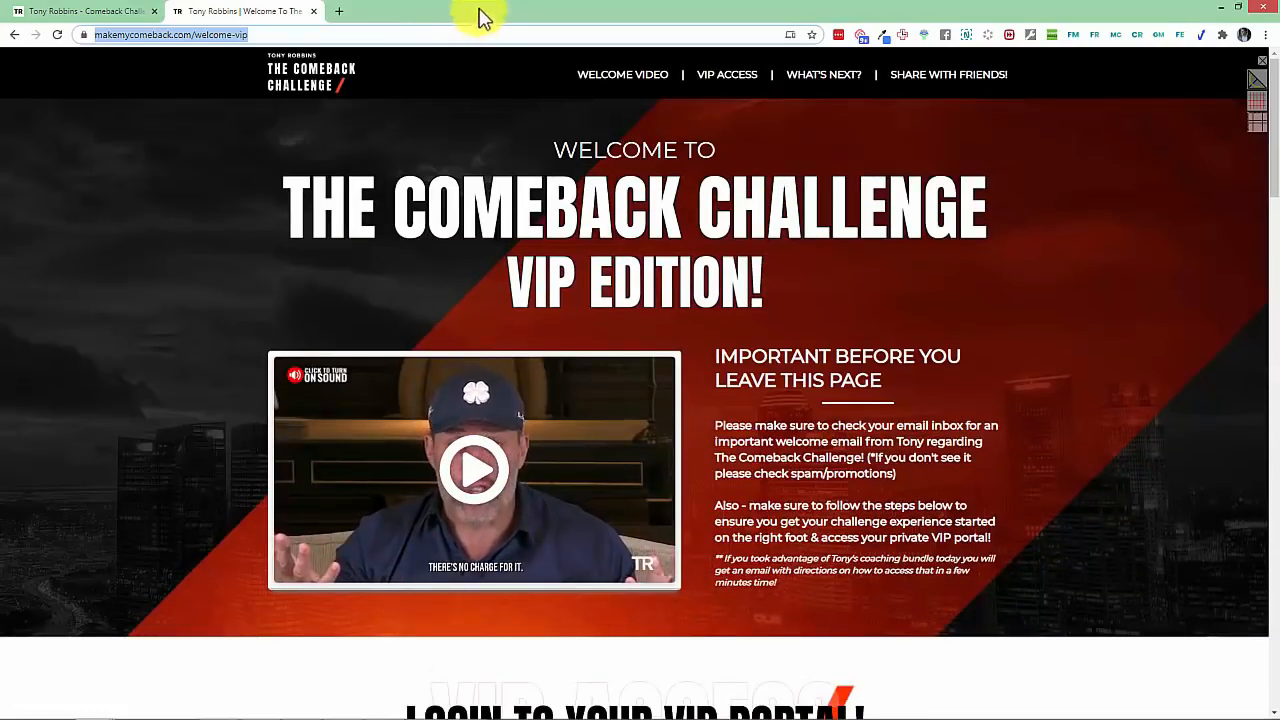
left_click_drag(482, 15, 0, 90)
left_click_drag(858, 214, 863, 216)
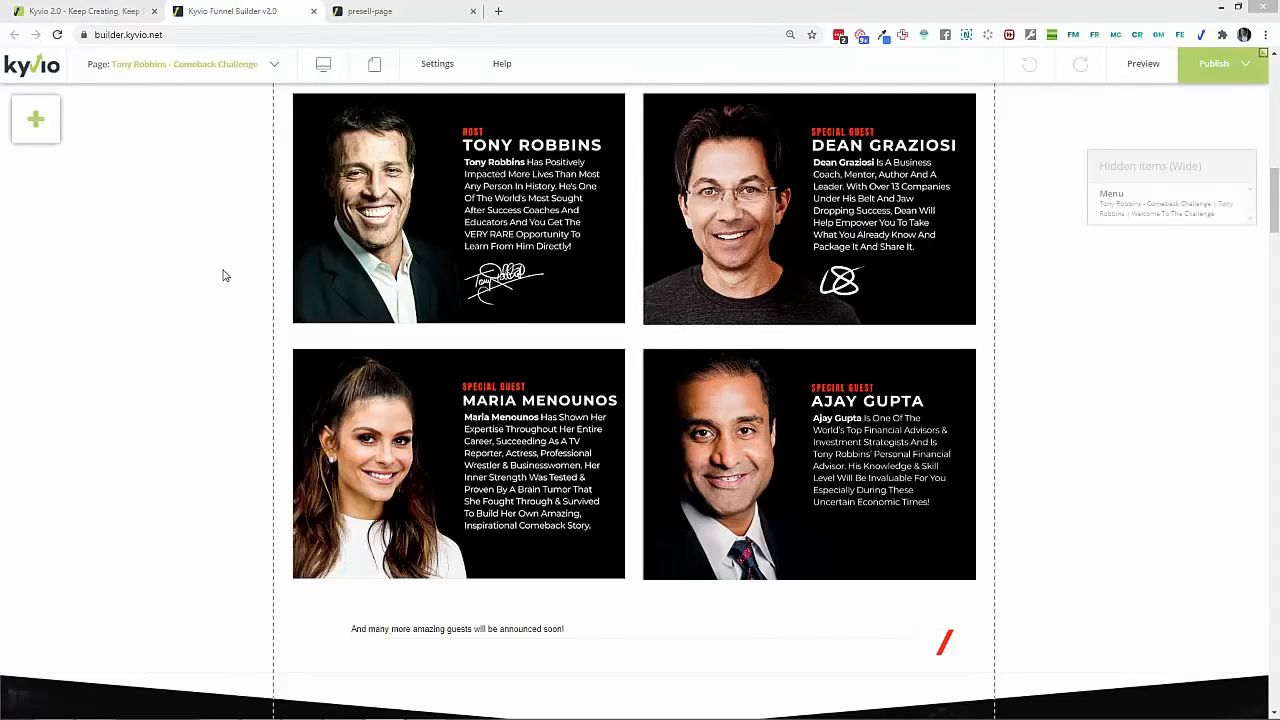
Set the background colour of the imported Comeback Challenge page's hero section to black and apply the properties
scroll(306, 297, "down", 12)
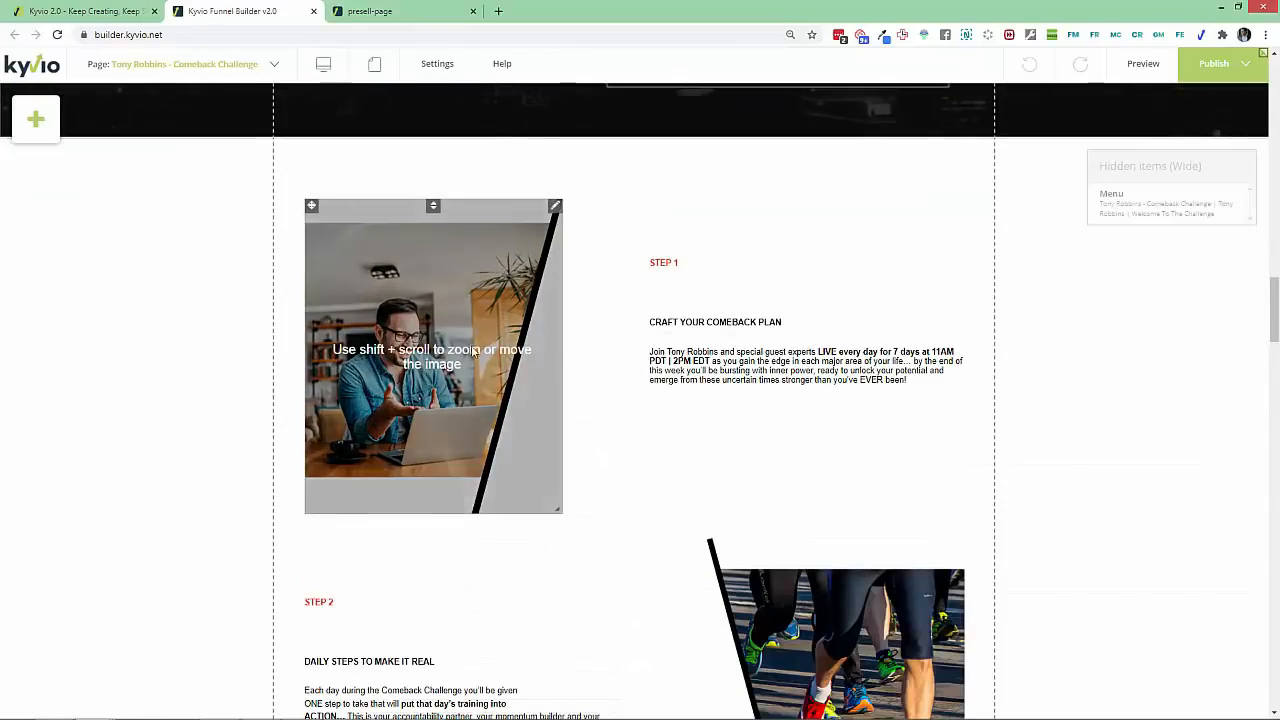
scroll(473, 352, "down", 10)
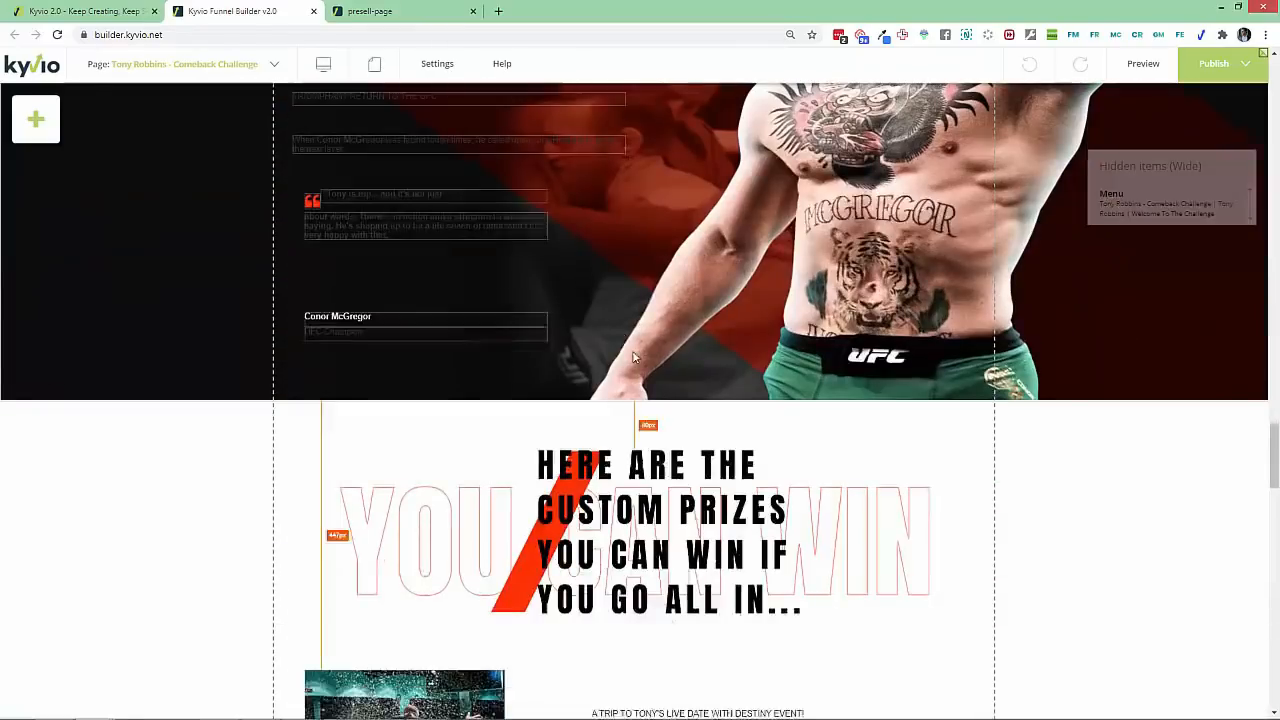
scroll(632, 357, "down", 9)
scroll(632, 357, "up", 18)
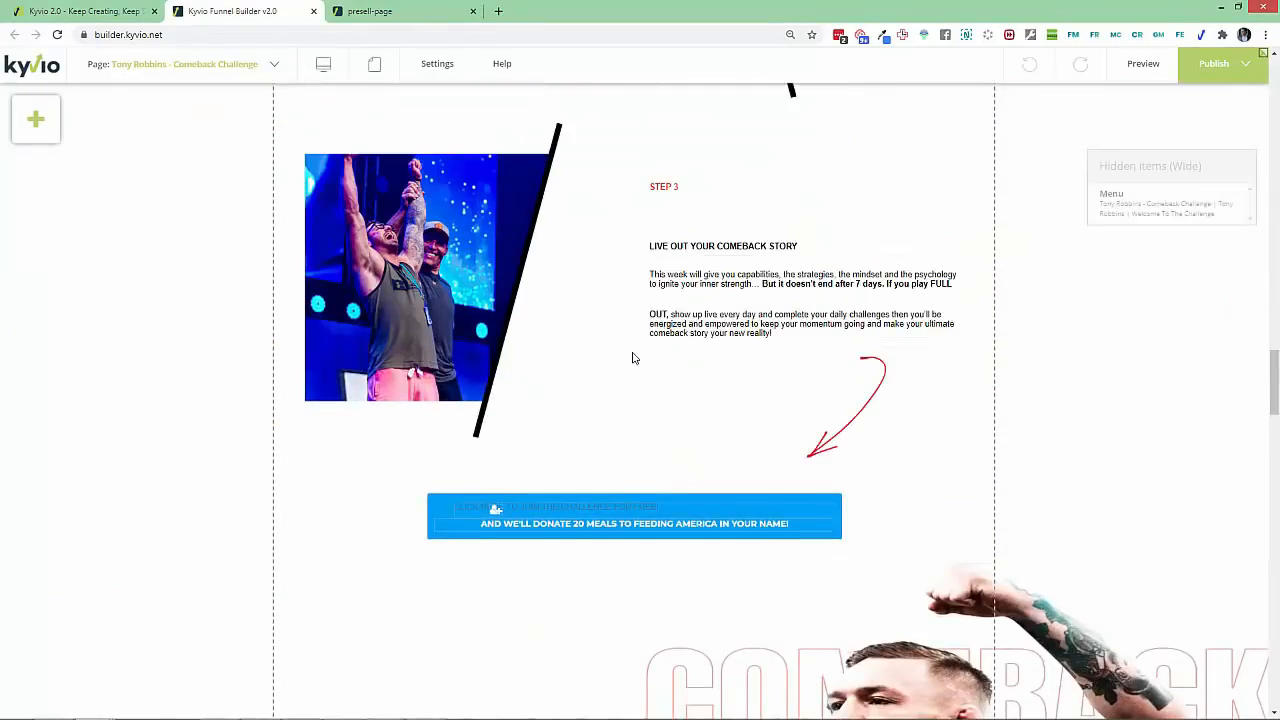
scroll(632, 357, "up", 15)
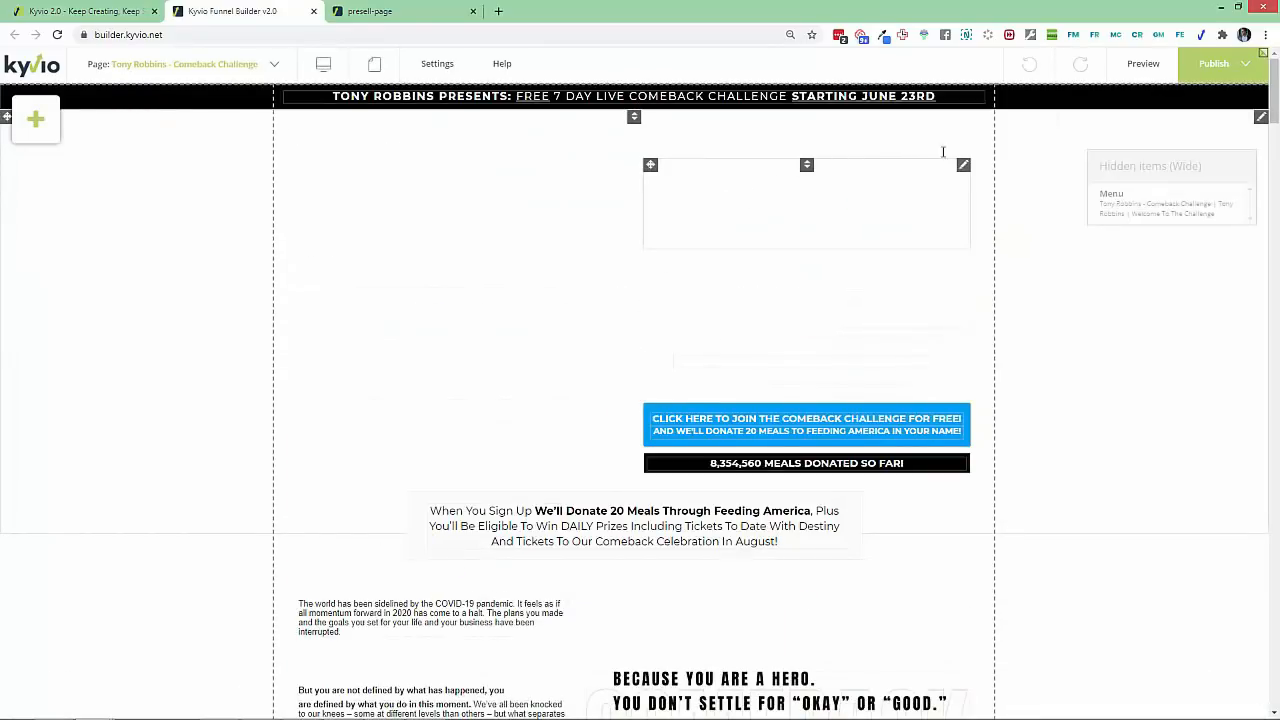
left_click(1257, 120)
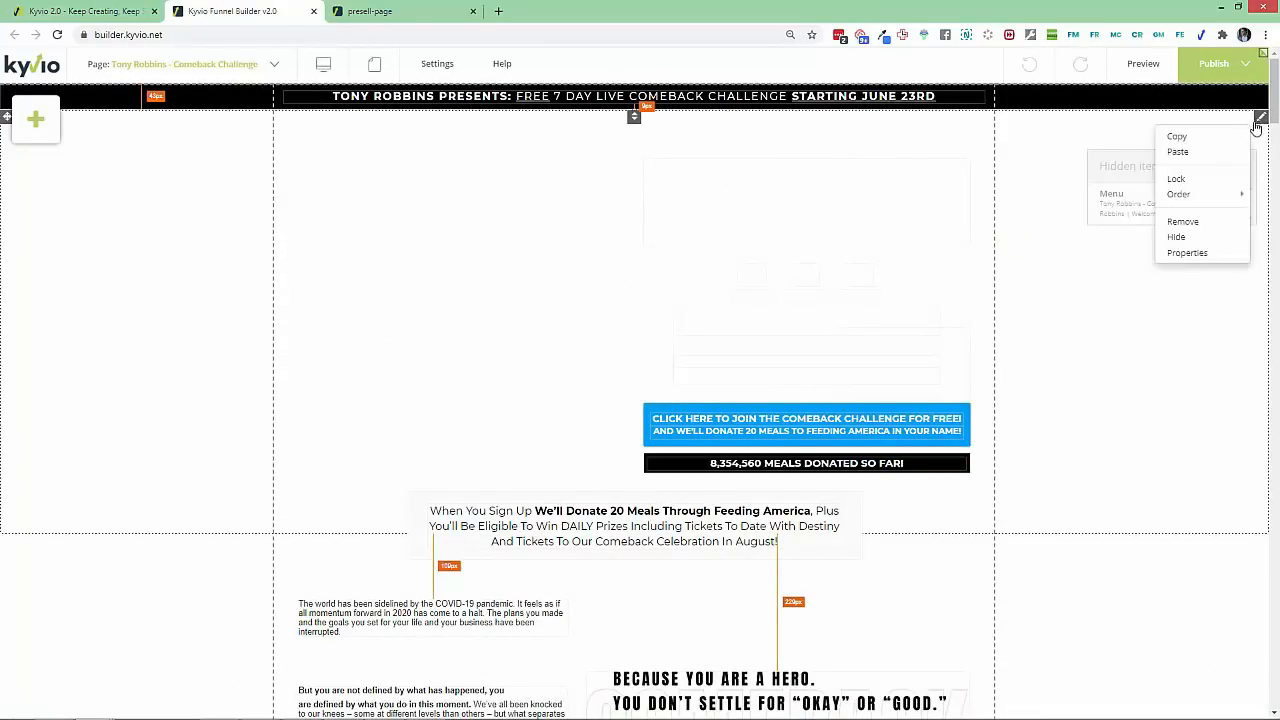
left_click(1205, 253)
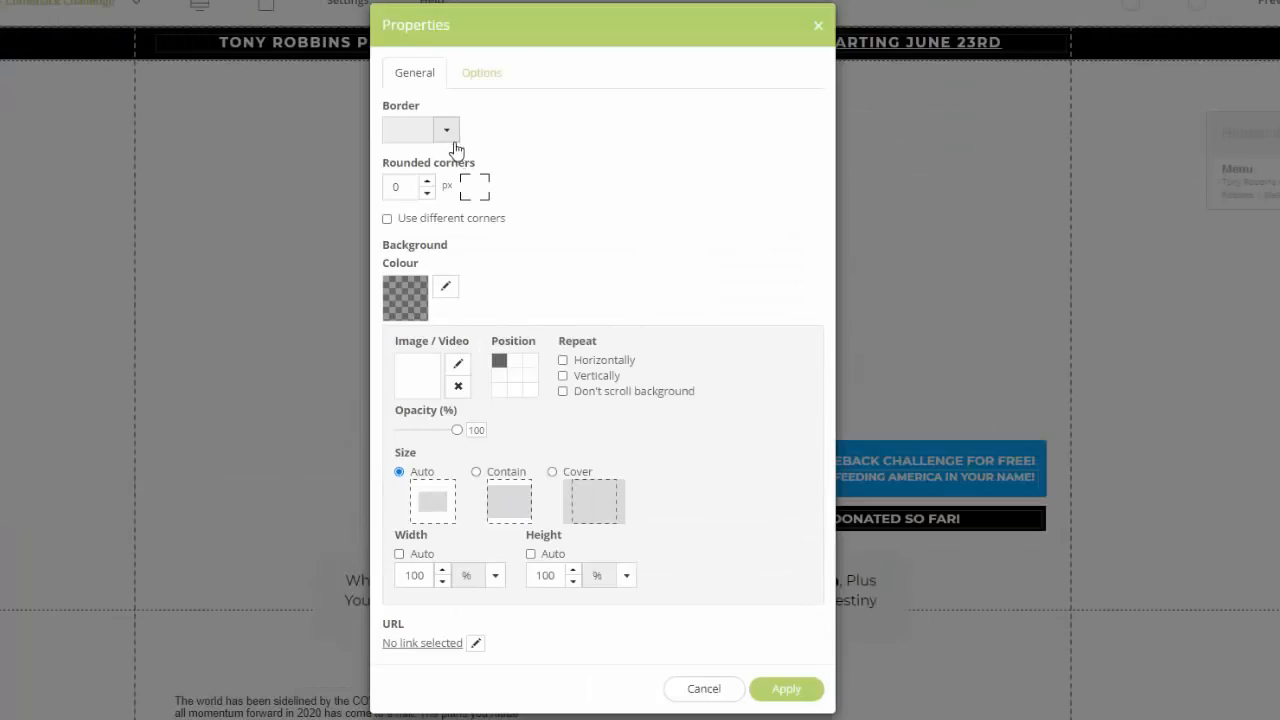
left_click(405, 300)
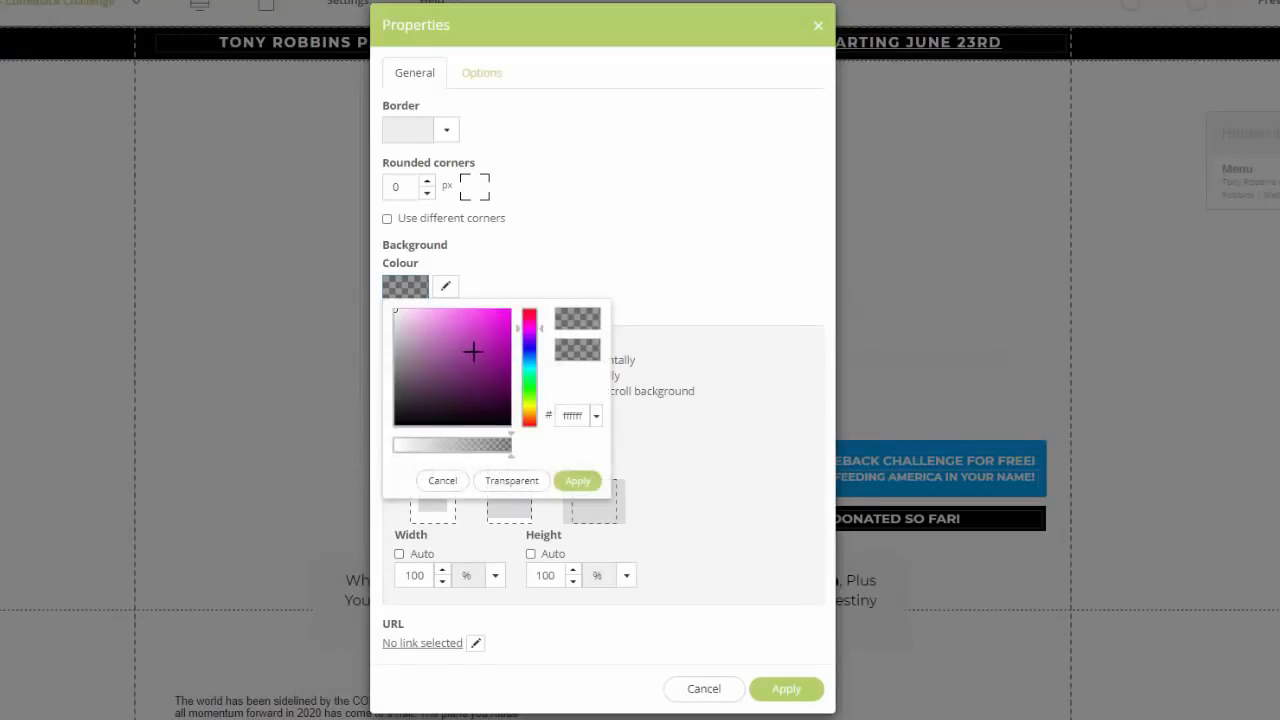
left_click(509, 424)
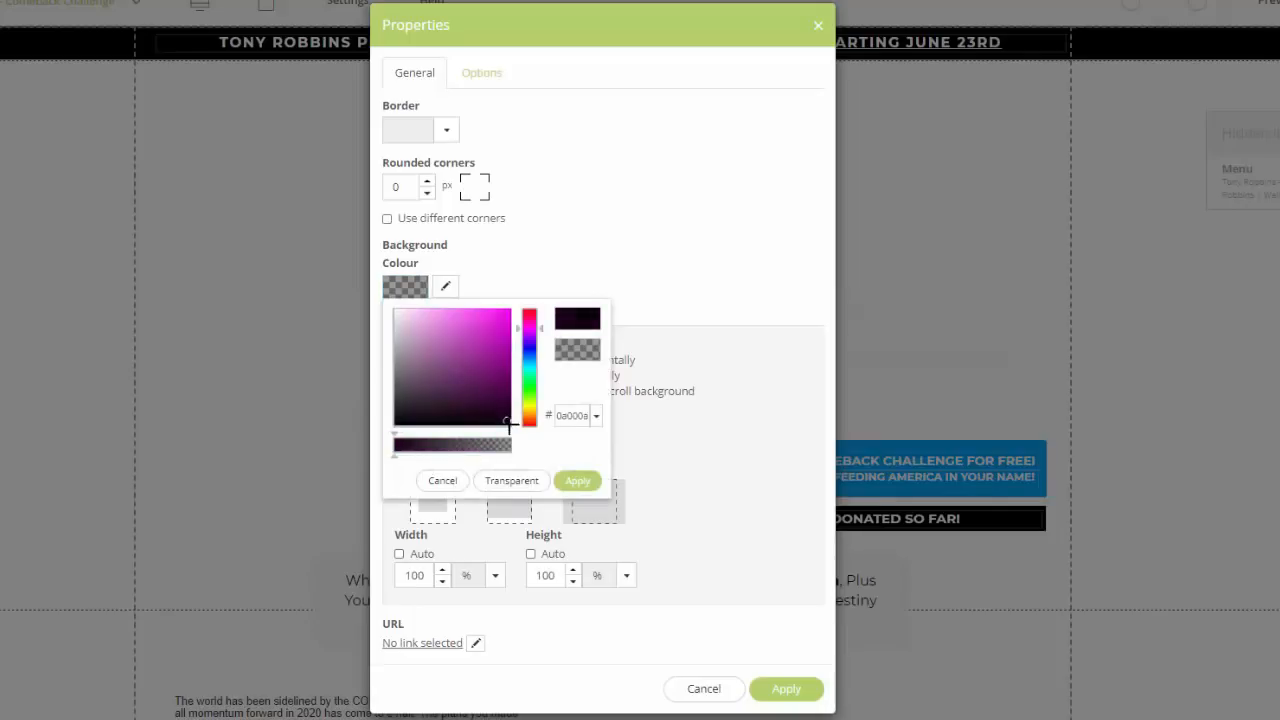
left_click(590, 484)
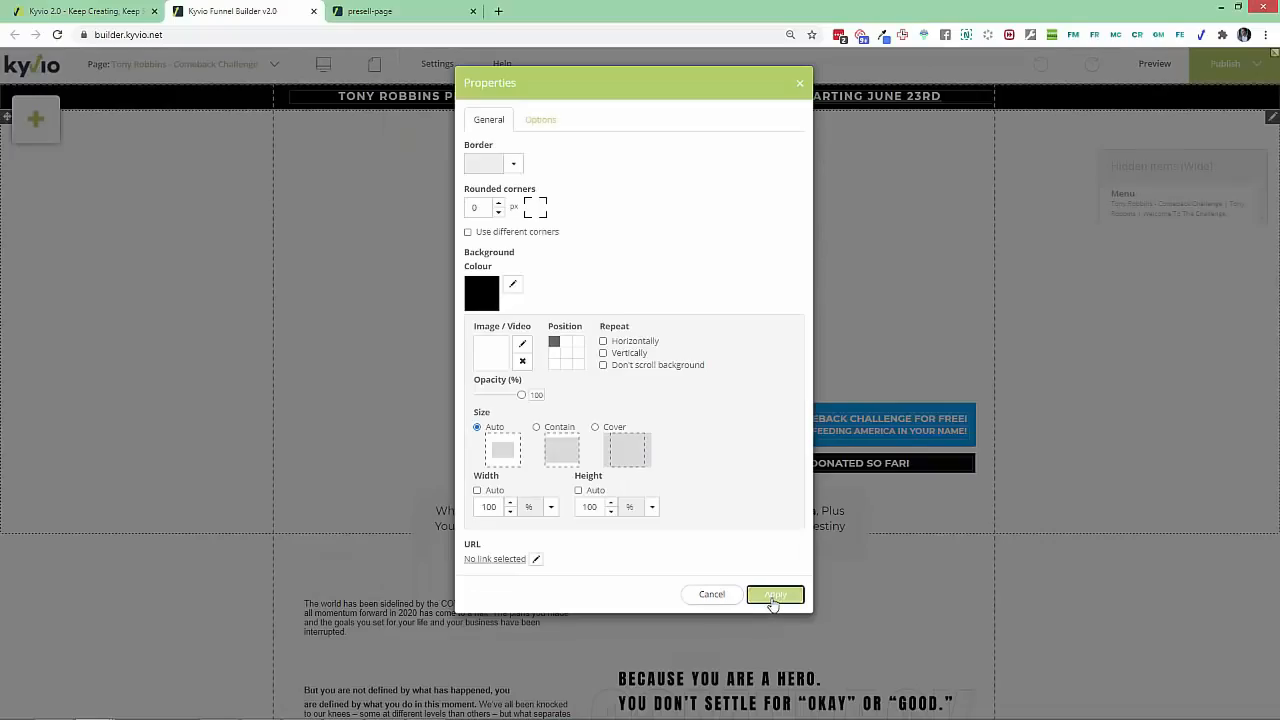
left_click(775, 595)
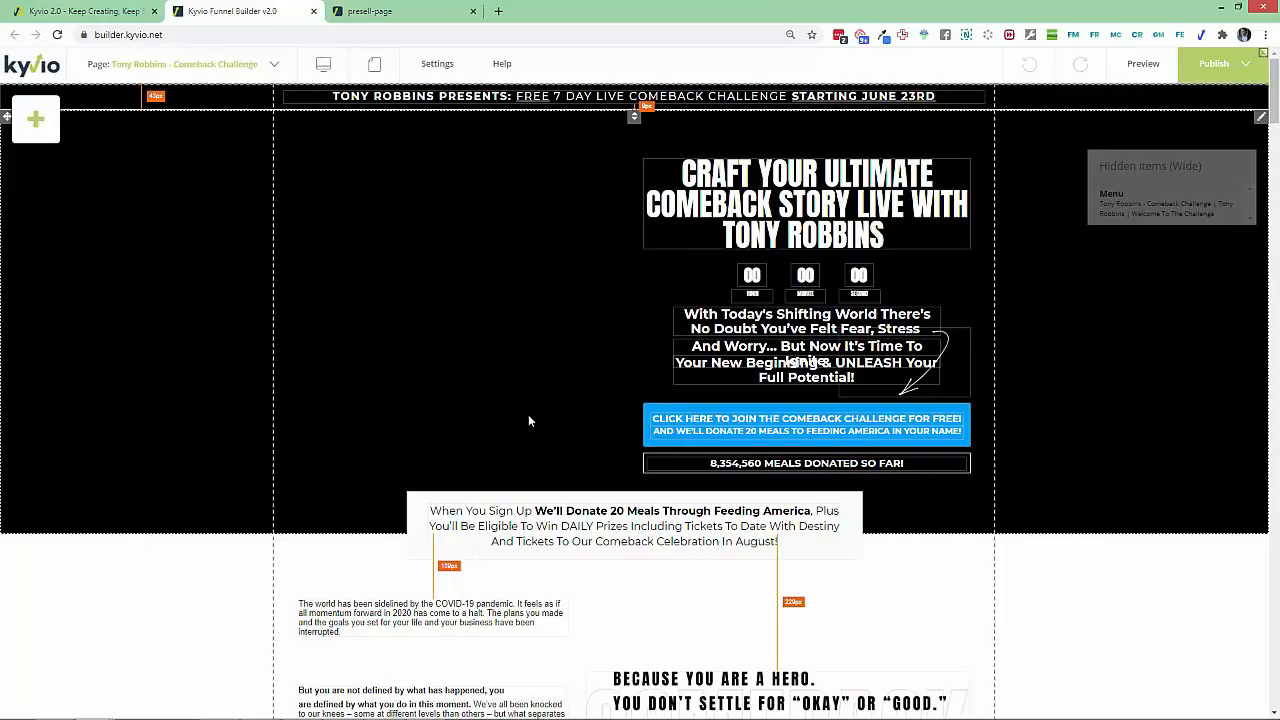
Apply the Normal text style to the whole paragraph containing "are defined by what you do in this moment"
scroll(528, 414, "down", 4)
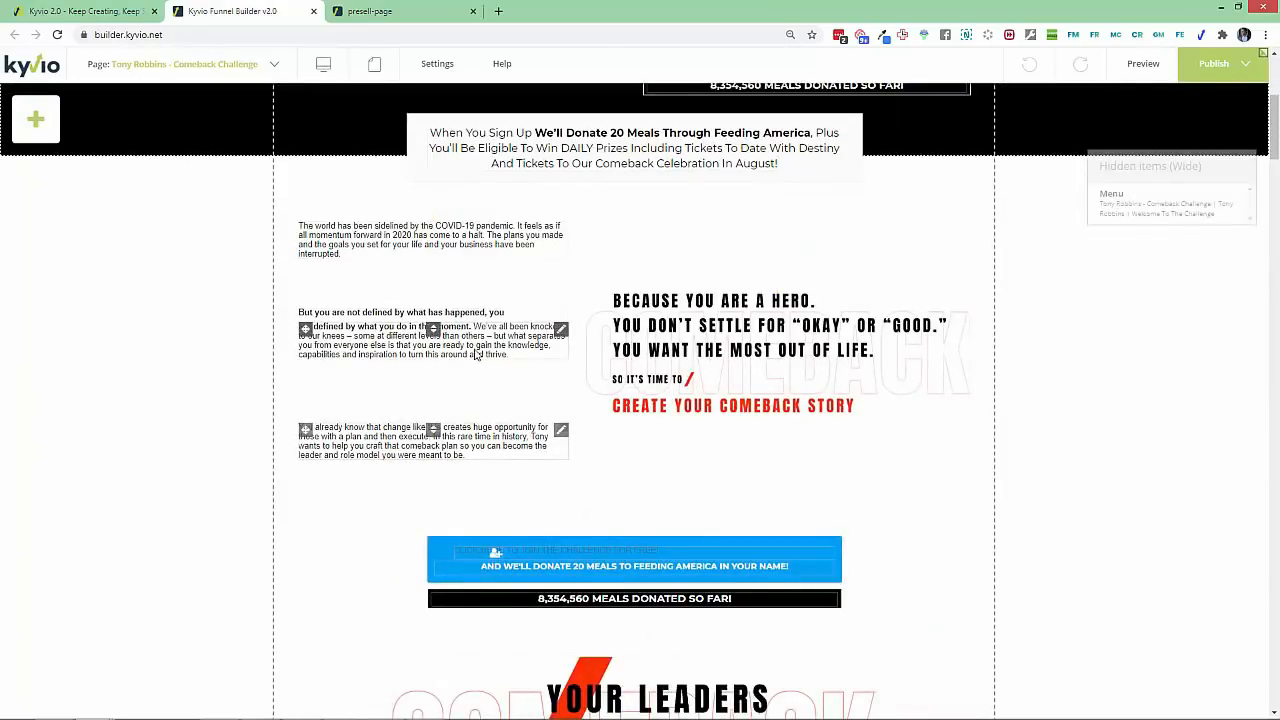
left_click(524, 340)
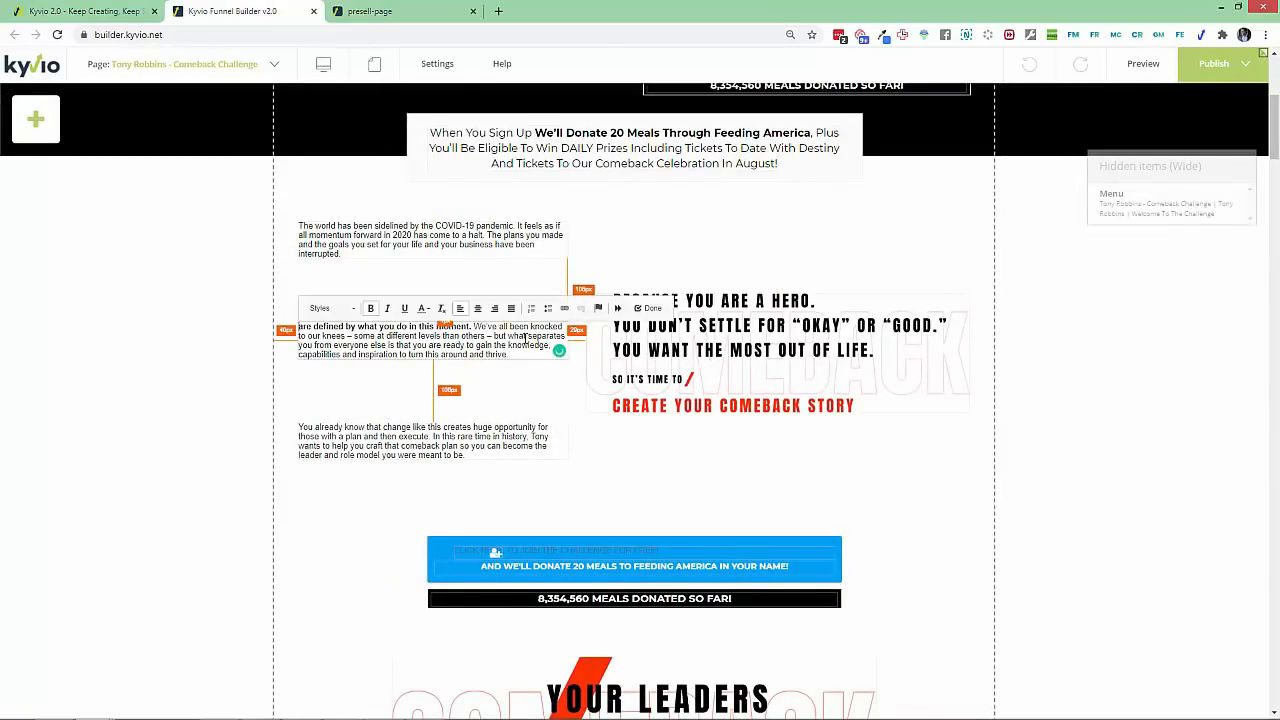
triple_click(377, 327)
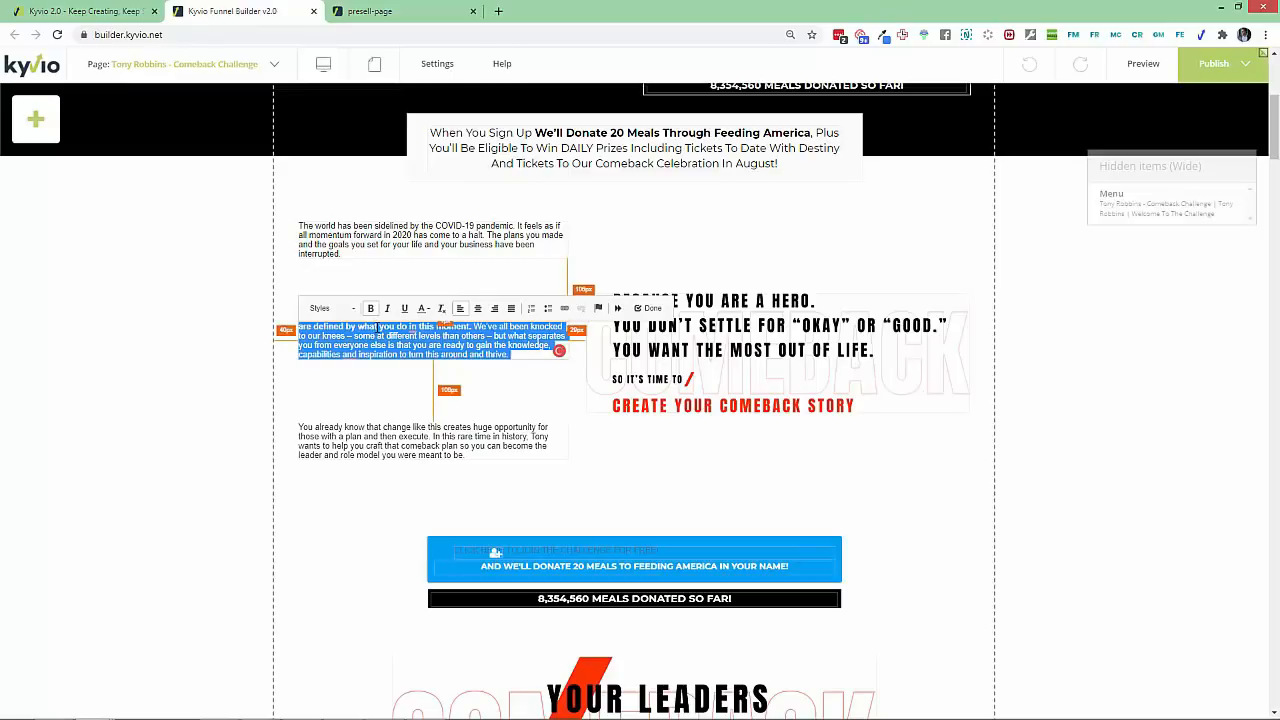
left_click(350, 310)
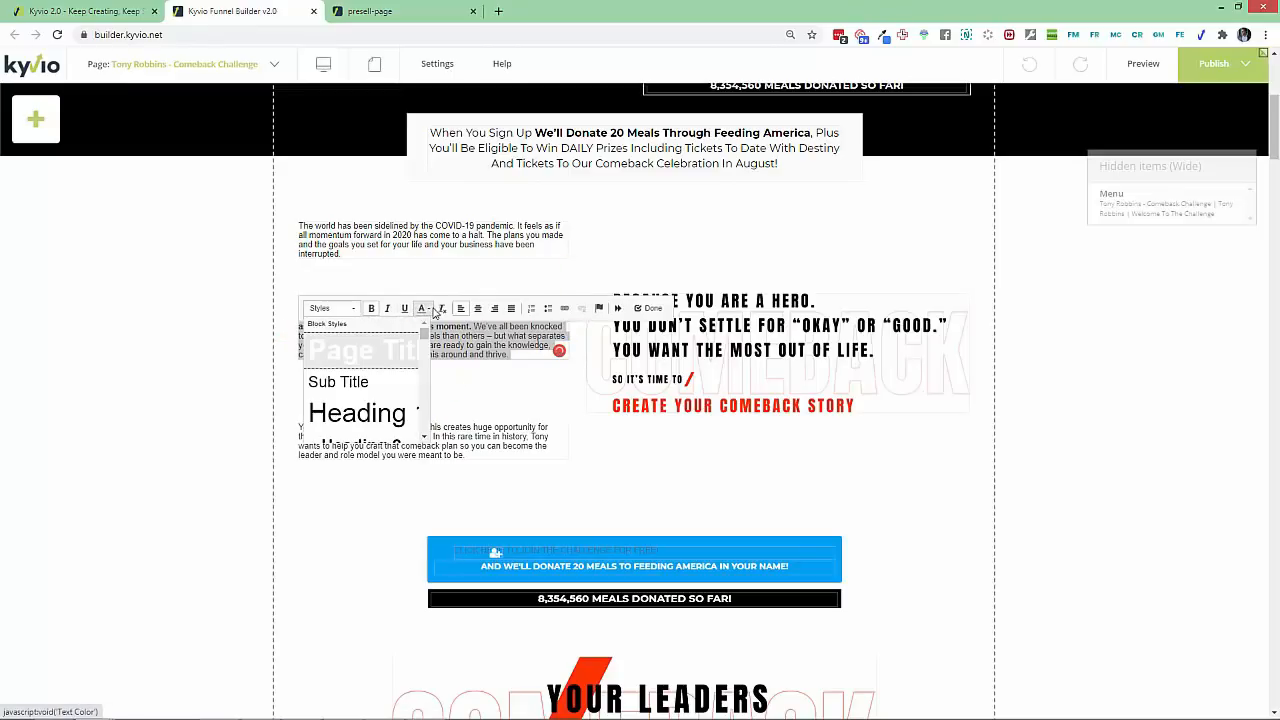
scroll(420, 388, "down", 3)
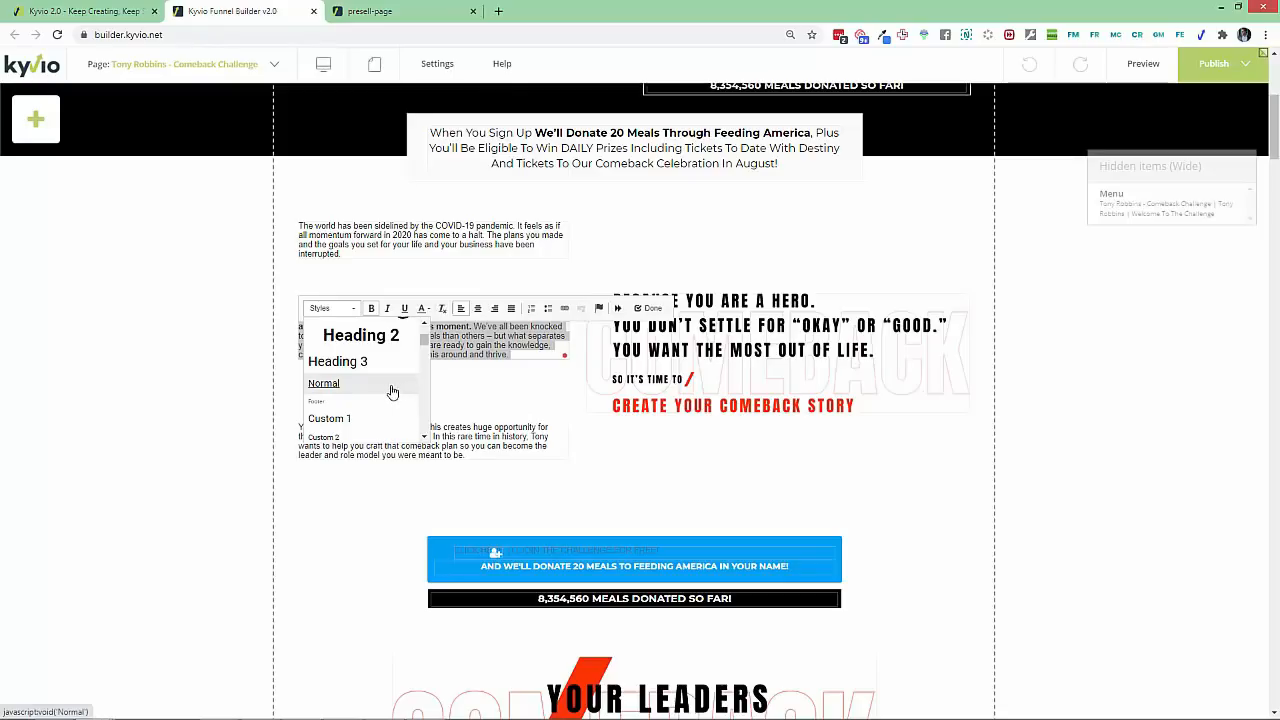
left_click(392, 390)
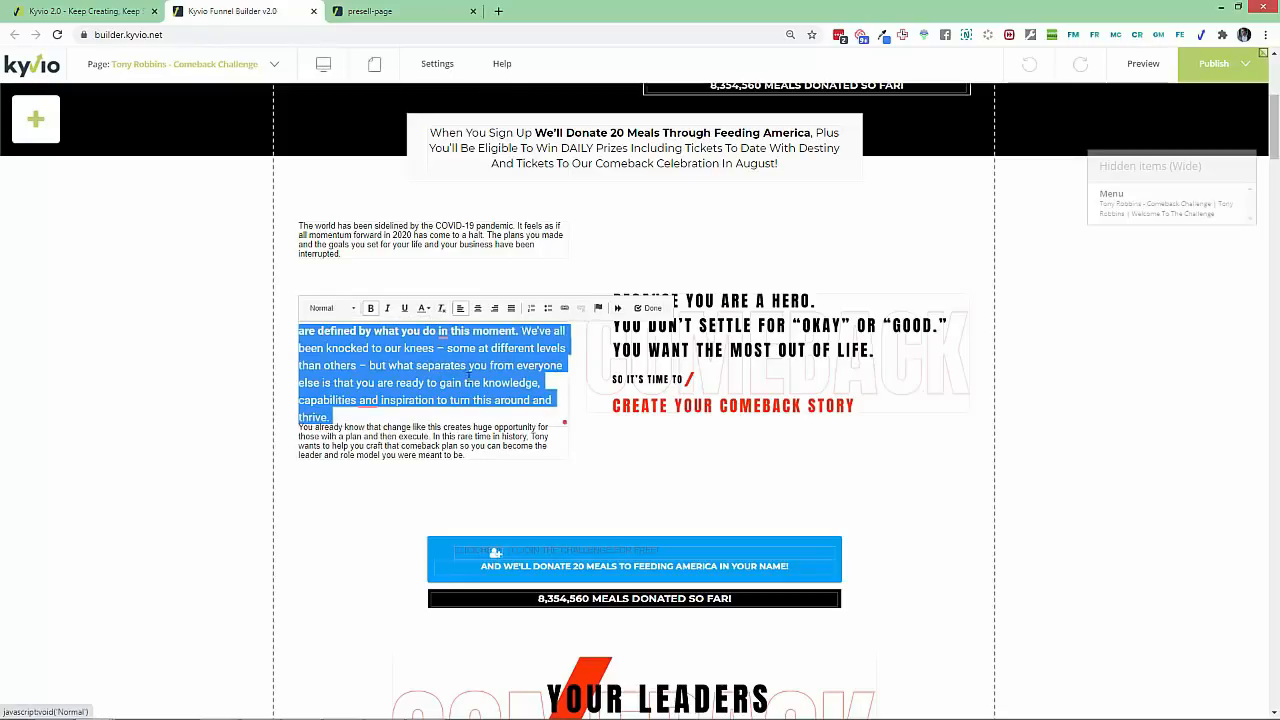
Finish editing the paragraph starting "are defined by what you do in this moment" and widen its text box slightly
left_click(291, 381)
left_click(373, 399)
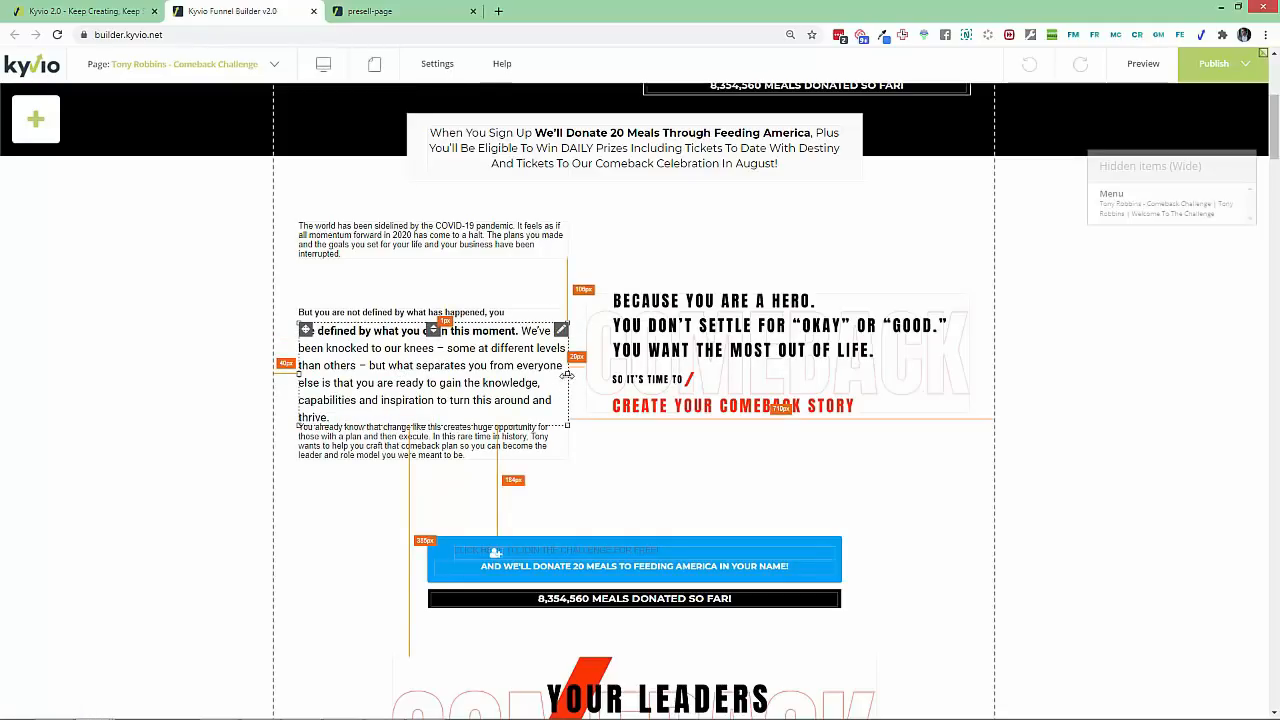
left_click_drag(567, 375, 585, 373)
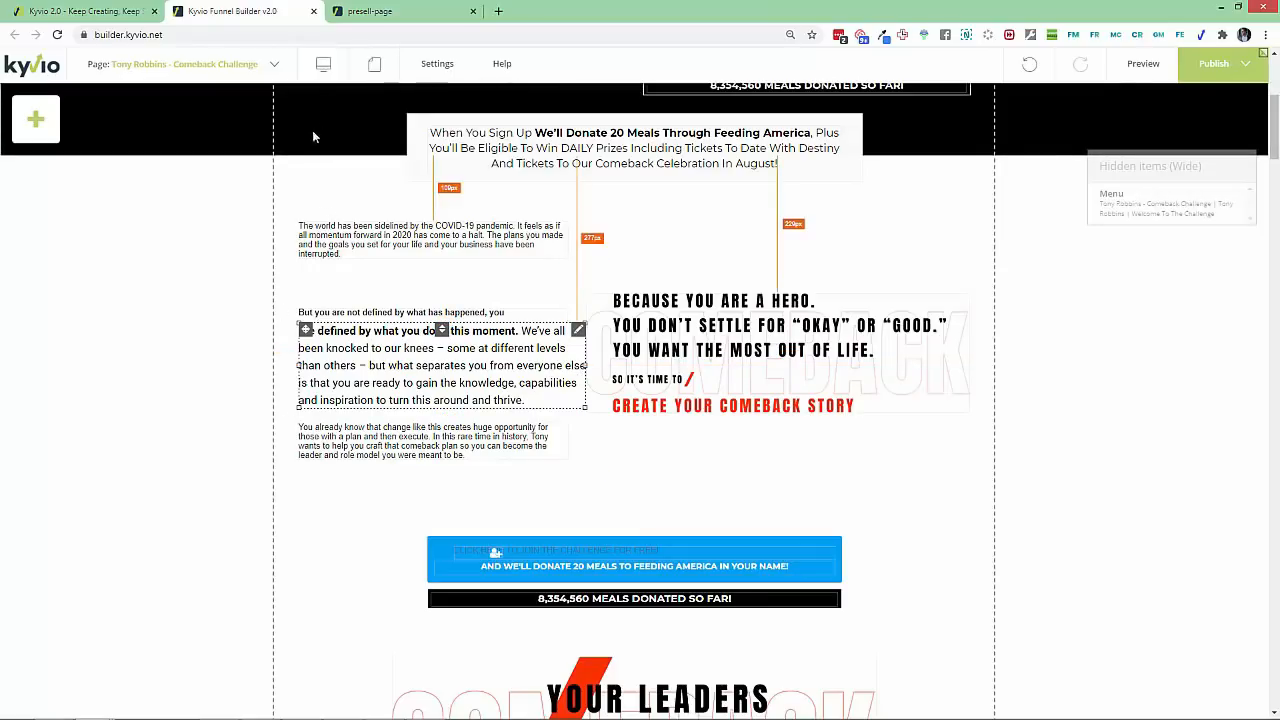
left_click(86, 14)
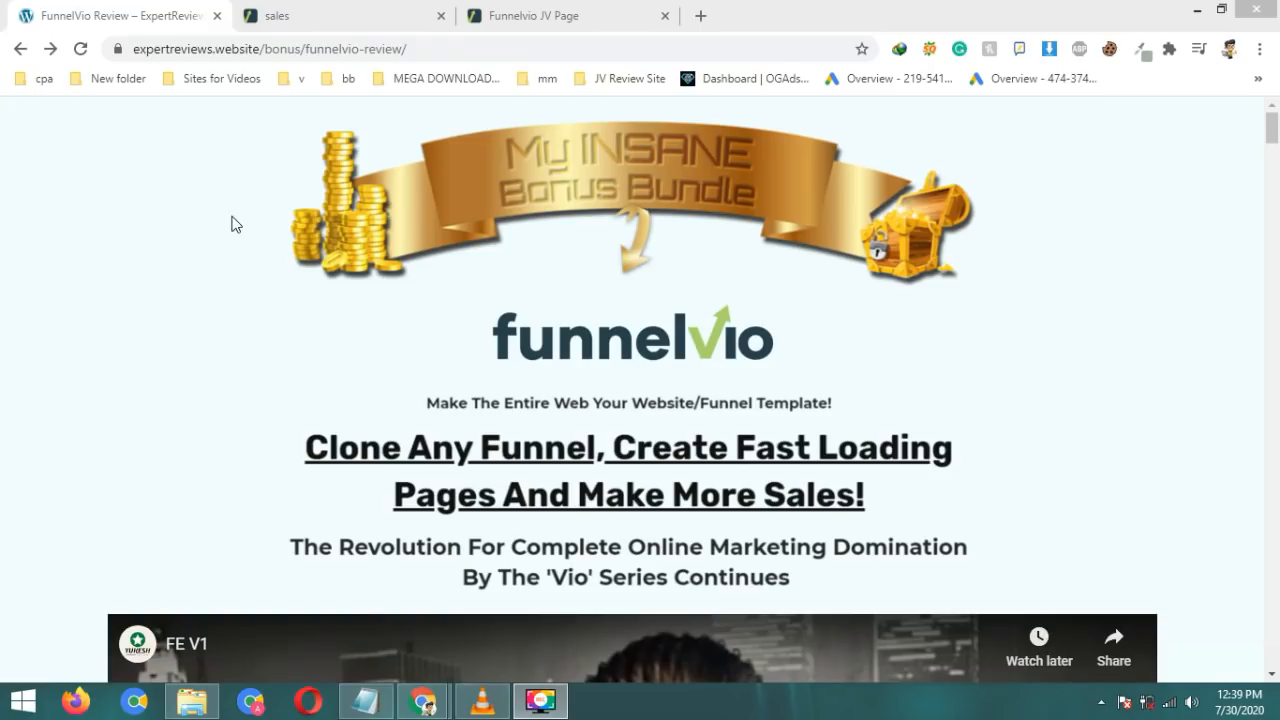
Examine the Prices & Up-Sells section on the expertreviews.website FunnelVio review page, covering the Front End, OTO1 to OTO4 and Downsell offers
scroll(889, 317, "down", 20)
left_click_drag(512, 157, 757, 163)
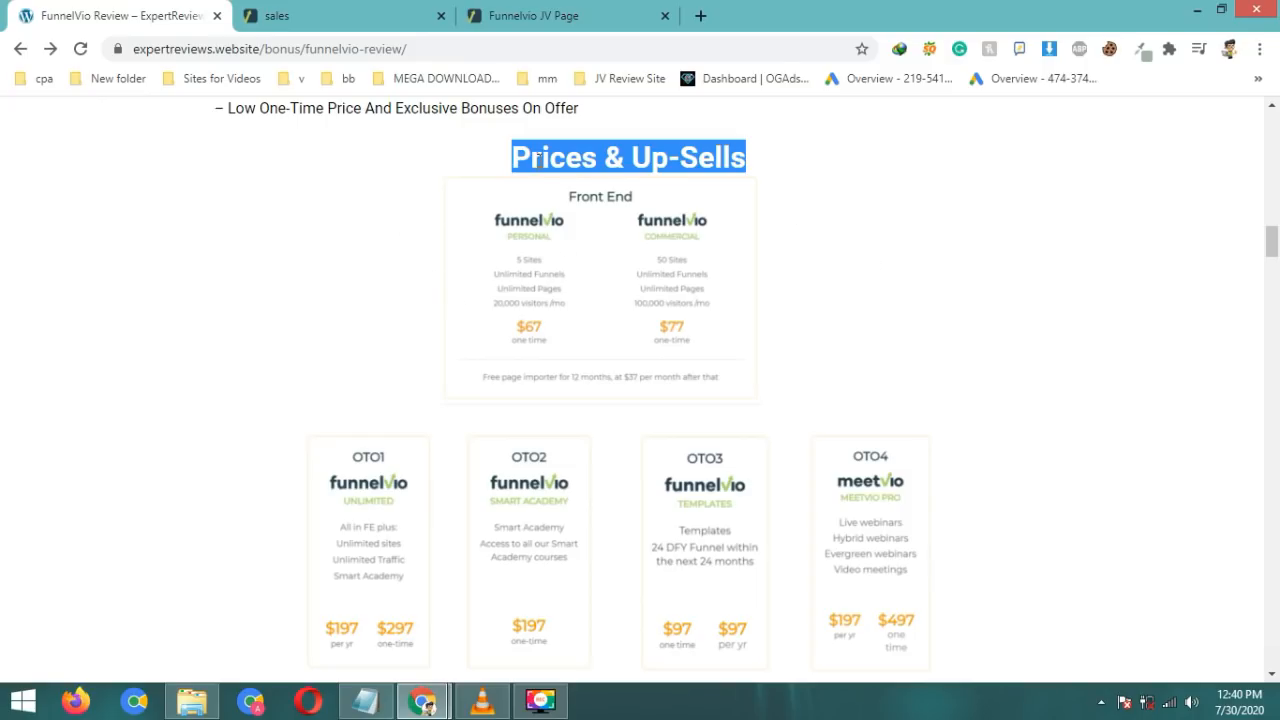
left_click(474, 286)
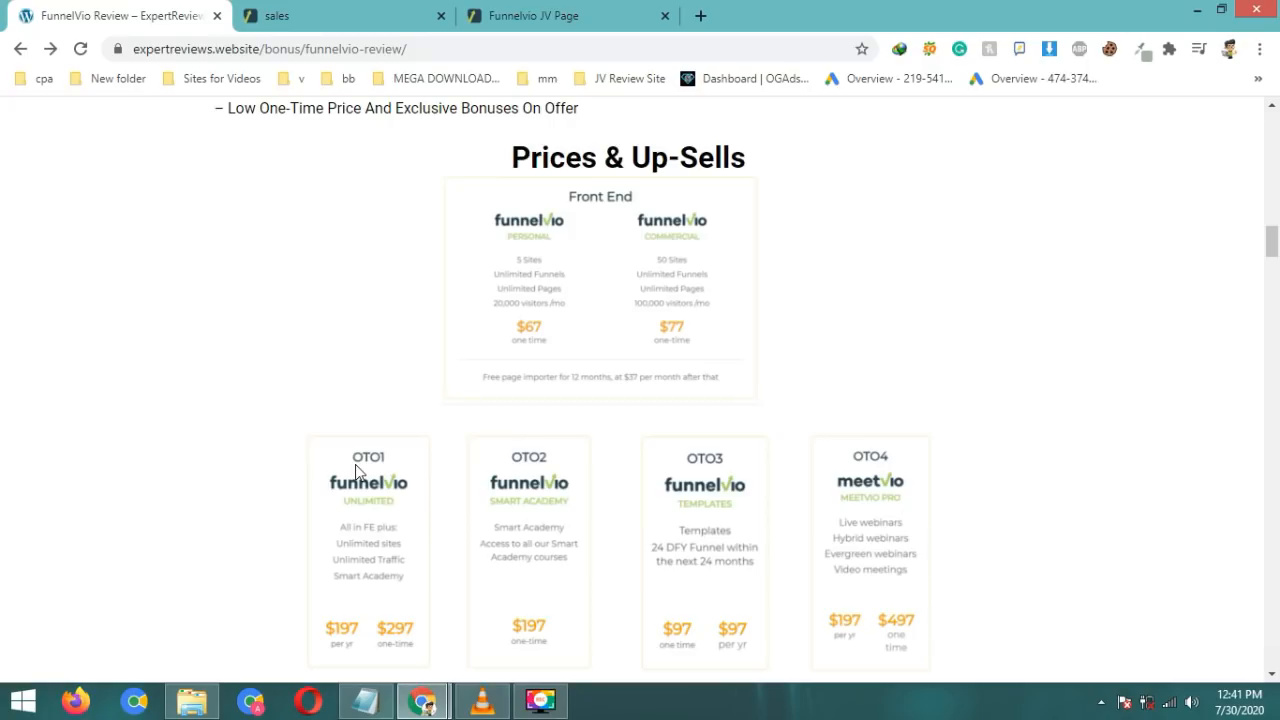
scroll(384, 474, "down", 2)
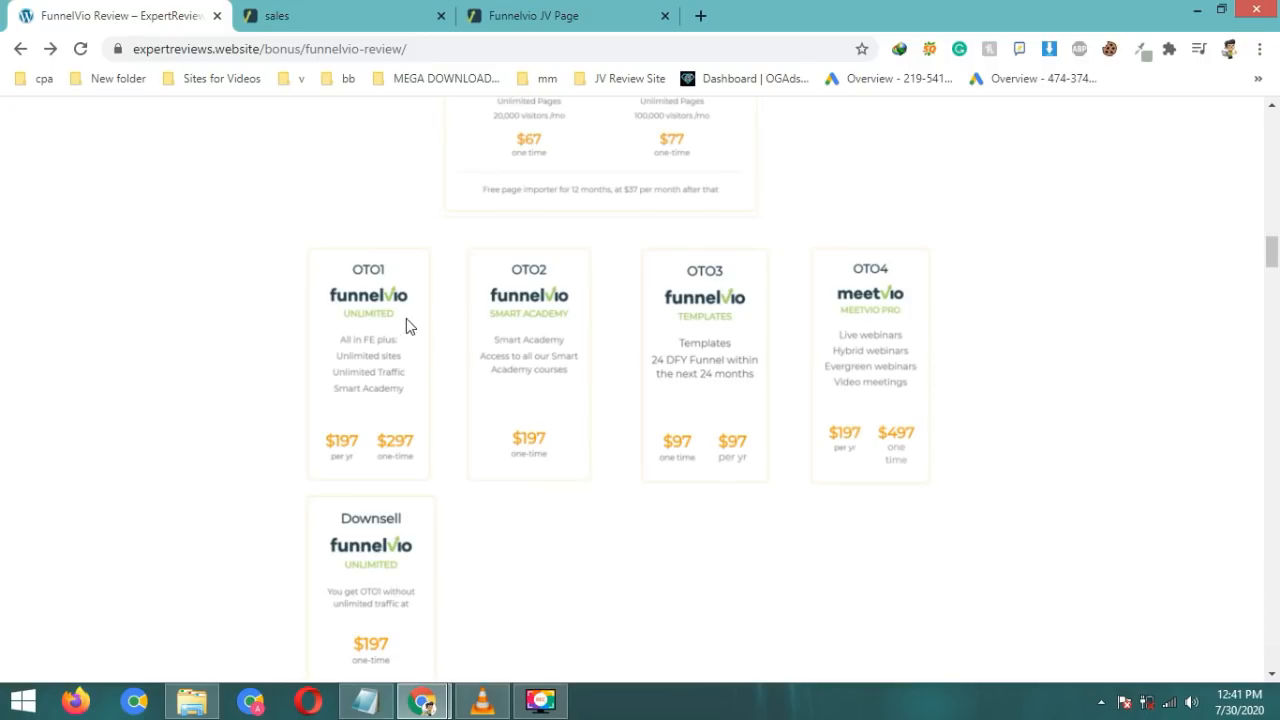
scroll(406, 325, "up", 3)
scroll(426, 286, "down", 5)
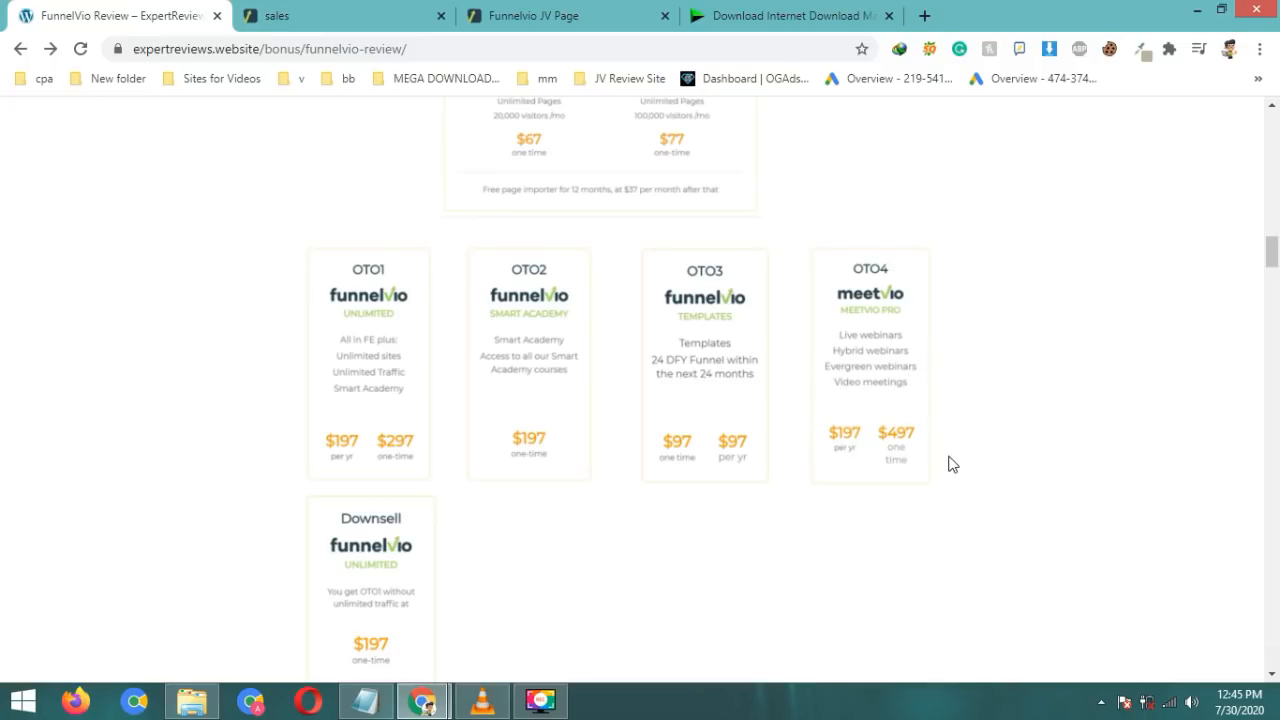
scroll(663, 429, "down", 4)
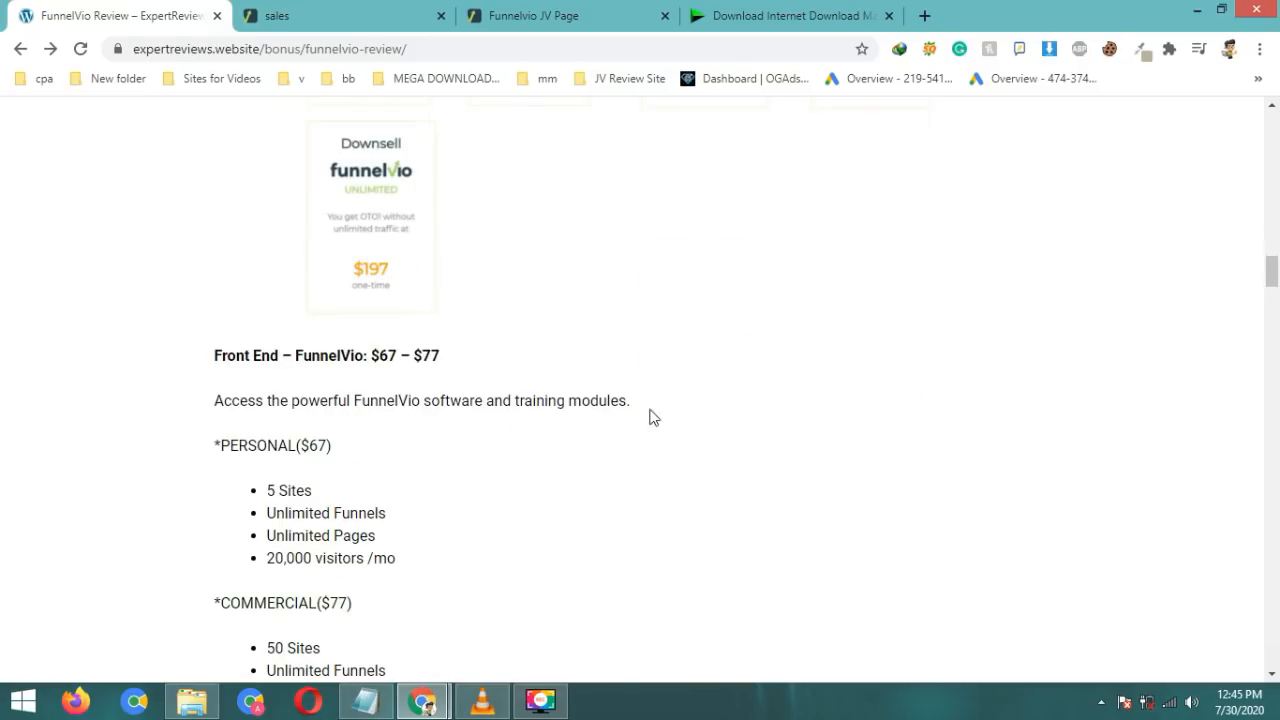
scroll(651, 414, "up", 4)
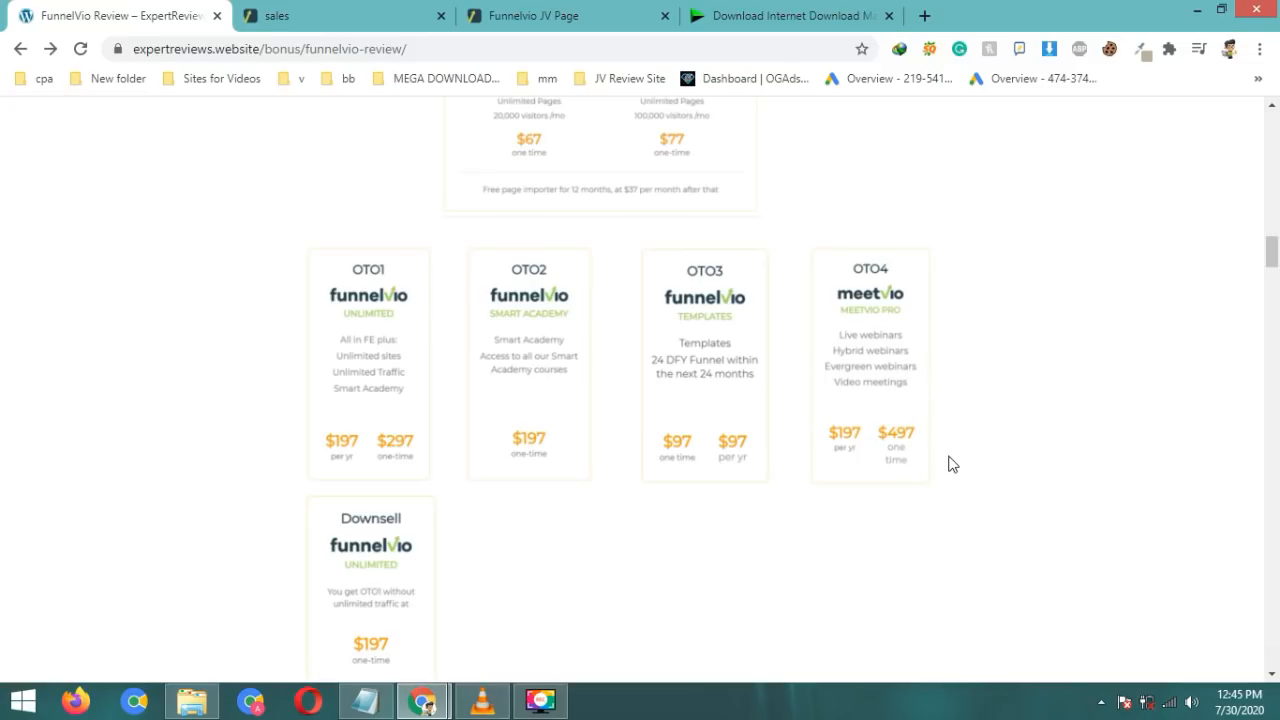
scroll(670, 450, "down", 4)
scroll(289, 374, "up", 2)
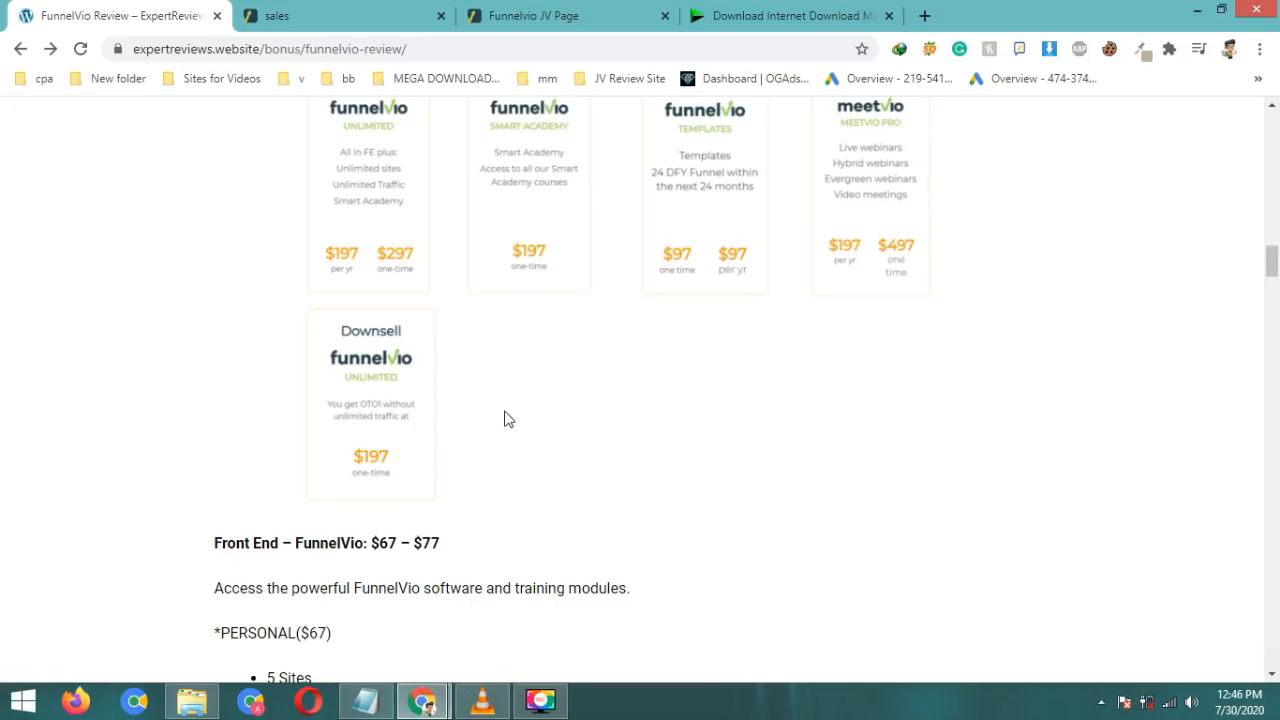
scroll(504, 418, "up", 1)
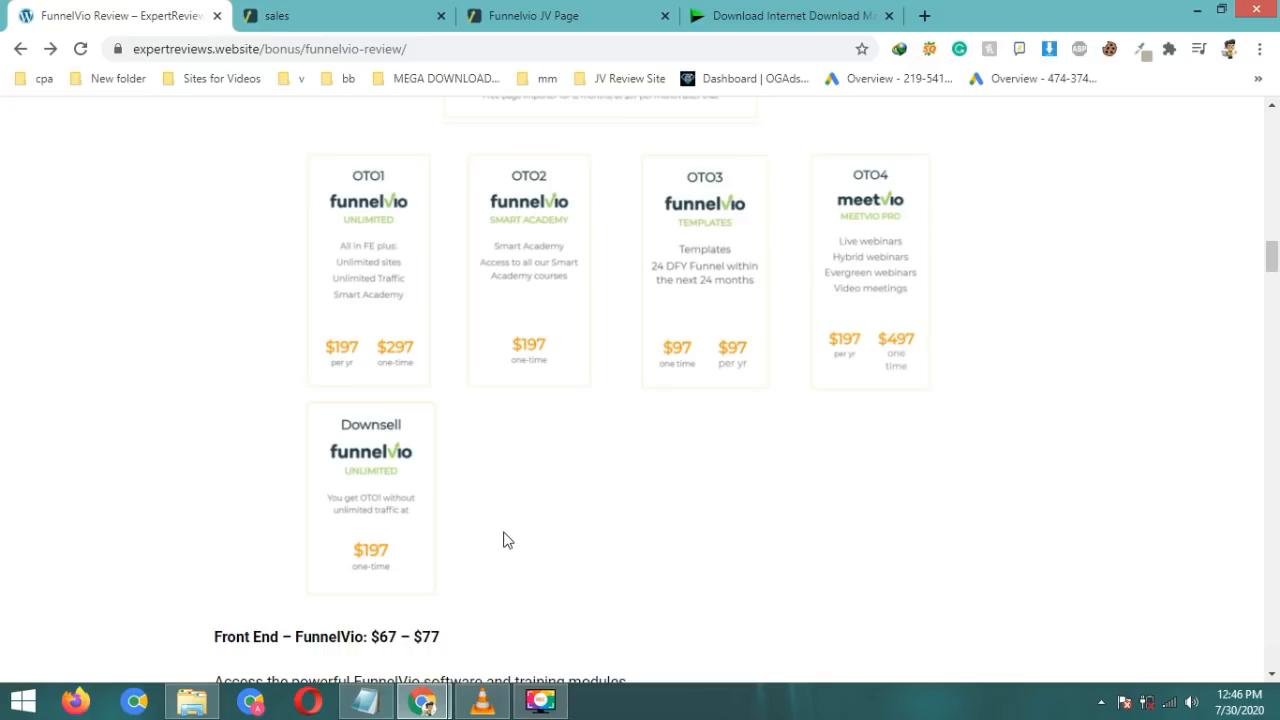
Look through the bonus offers on the FunnelVio review page down to the vendor bonus
scroll(1049, 251, "down", 20)
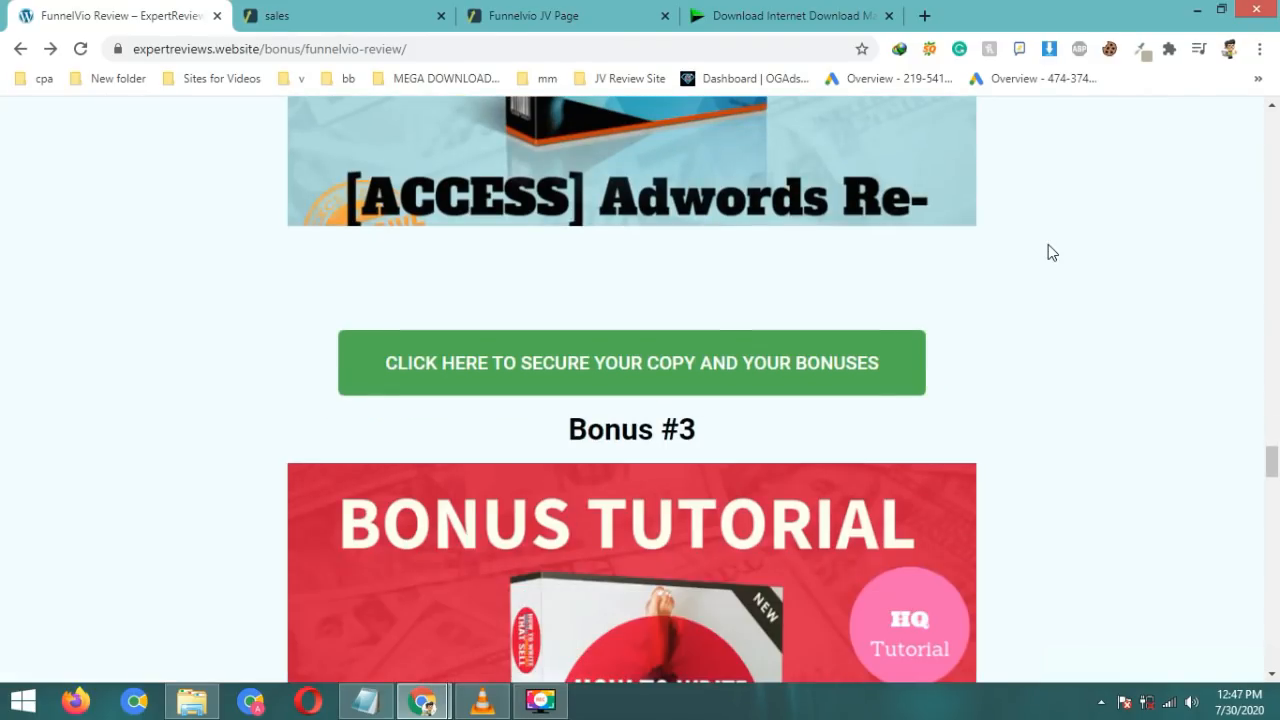
scroll(1049, 252, "down", 12)
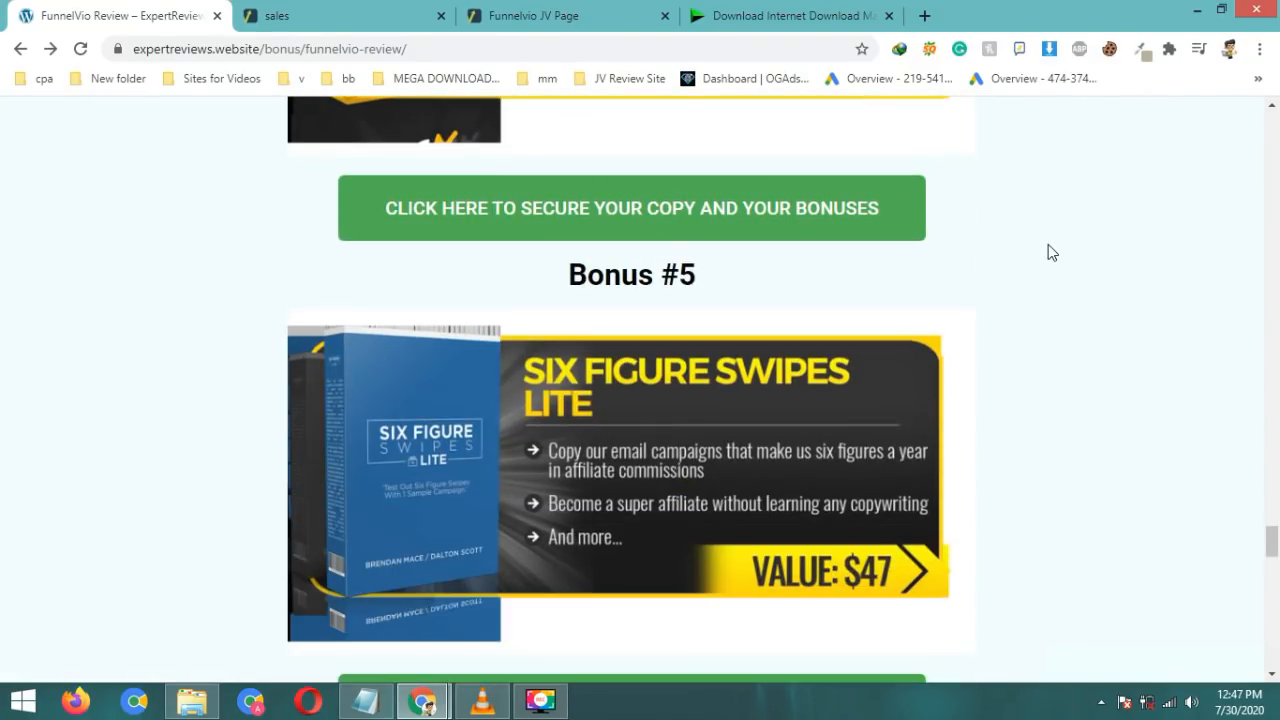
scroll(1049, 252, "down", 8)
scroll(1049, 252, "up", 1)
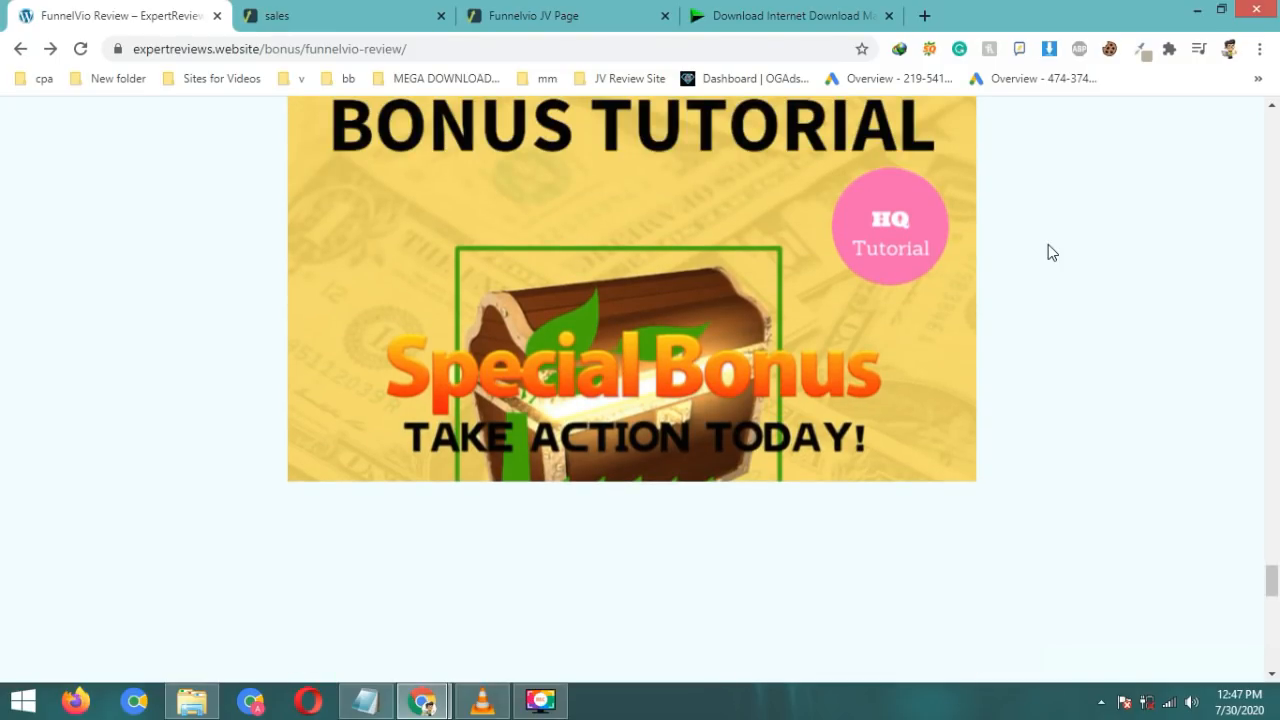
Reload the FunnelVio review page and dismiss the video download prompt near the countdown timer
left_click(80, 48)
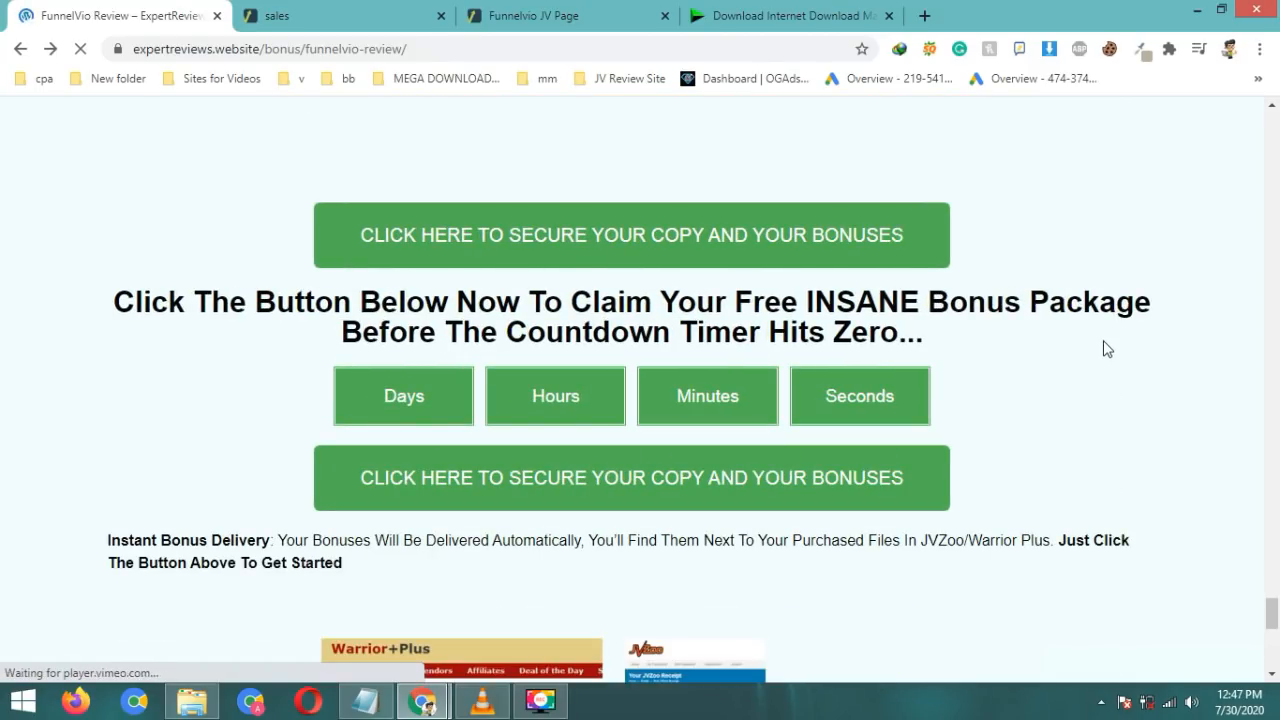
scroll(1106, 350, "down", 4)
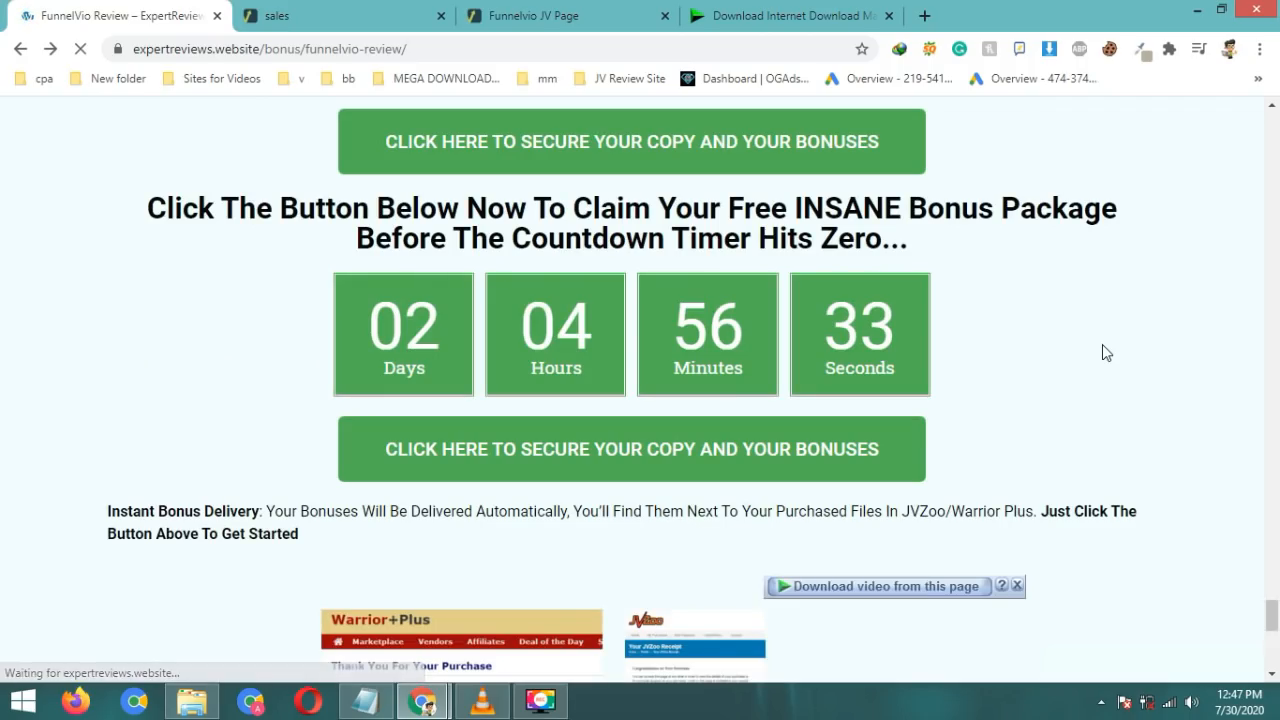
left_click(1016, 585)
Review the bonuses from Bonus #1 through Bonus #6, ending at the countdown timer and the Instant Bonus Delivery information
scroll(1071, 453, "up", 5)
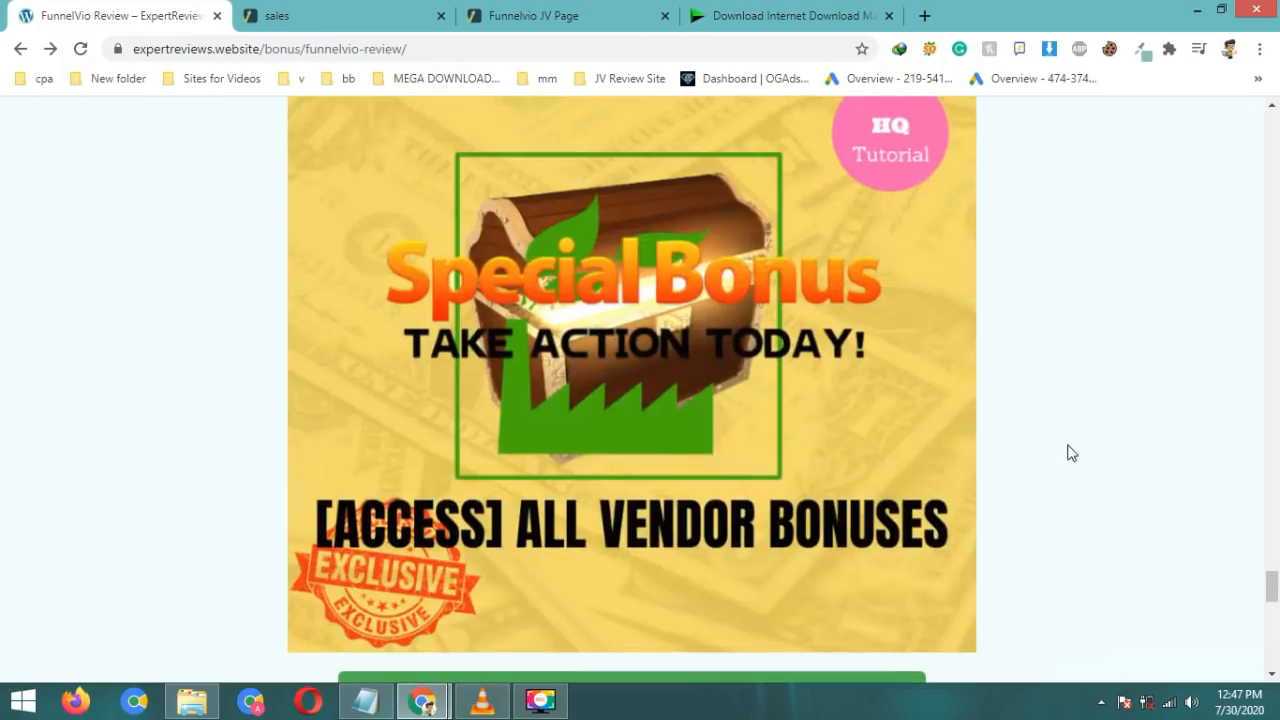
scroll(1071, 453, "up", 20)
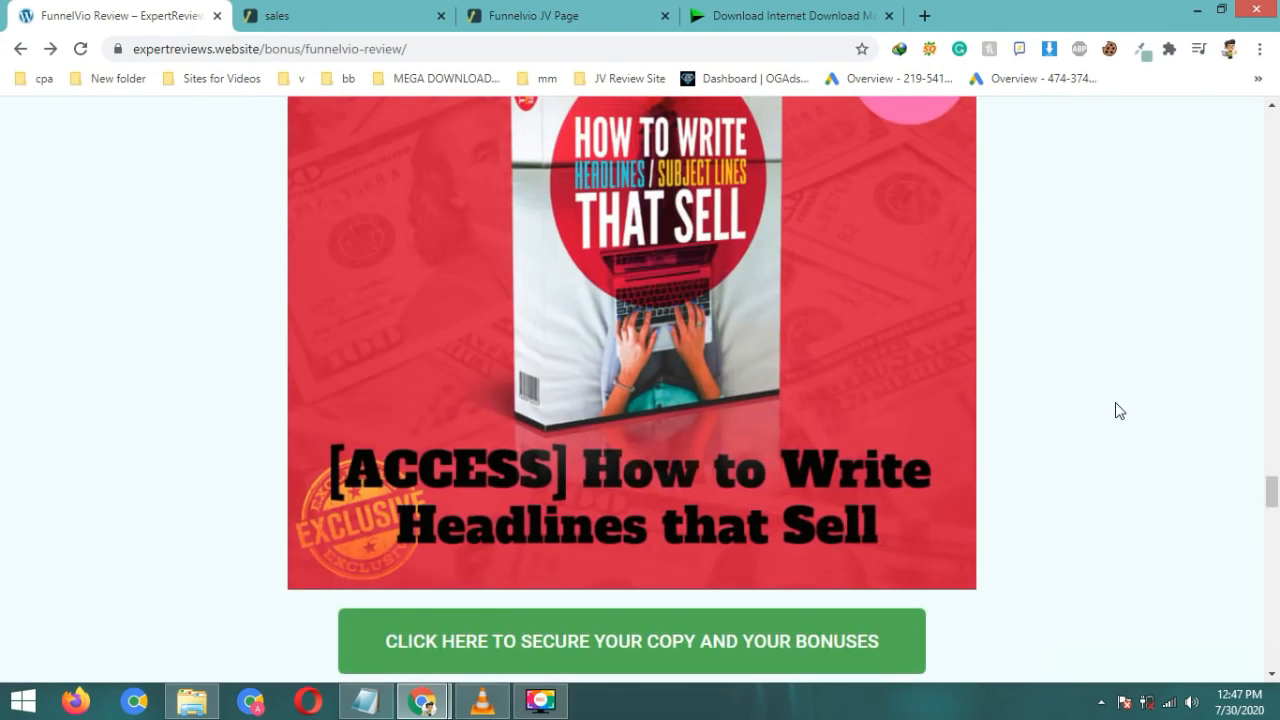
scroll(1116, 404, "up", 20)
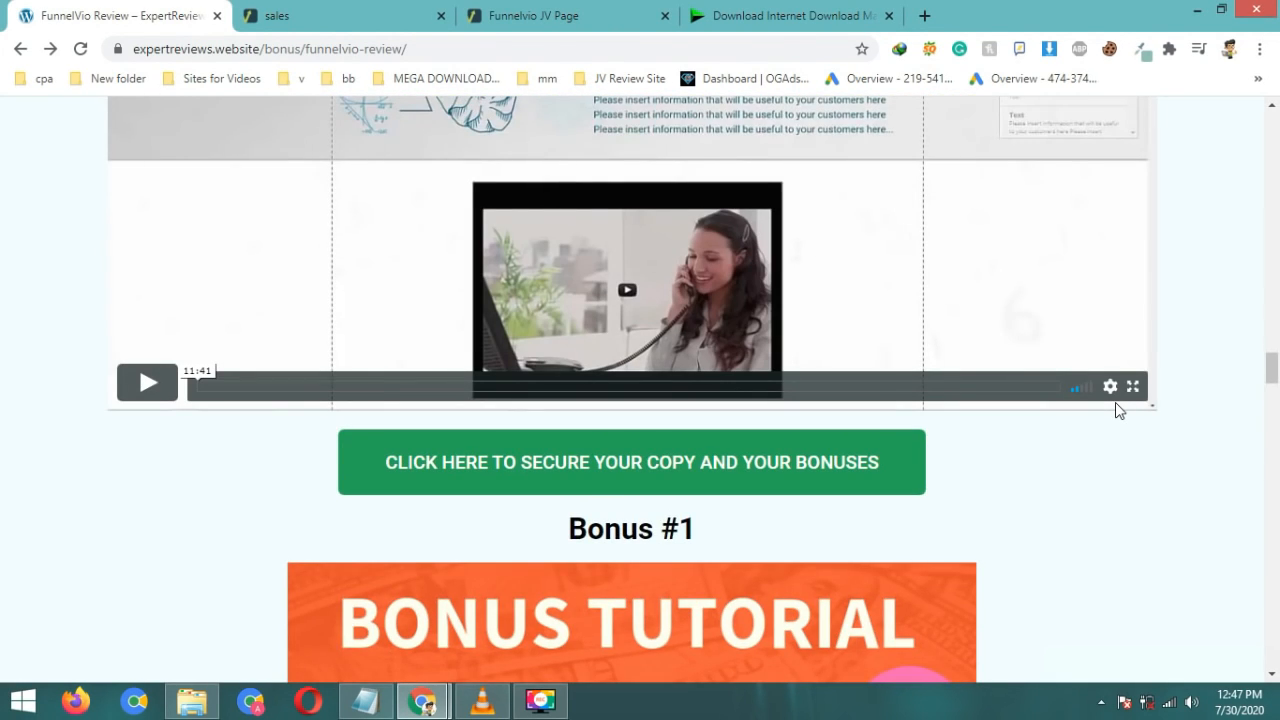
scroll(1116, 408, "up", 5)
scroll(1114, 409, "down", 20)
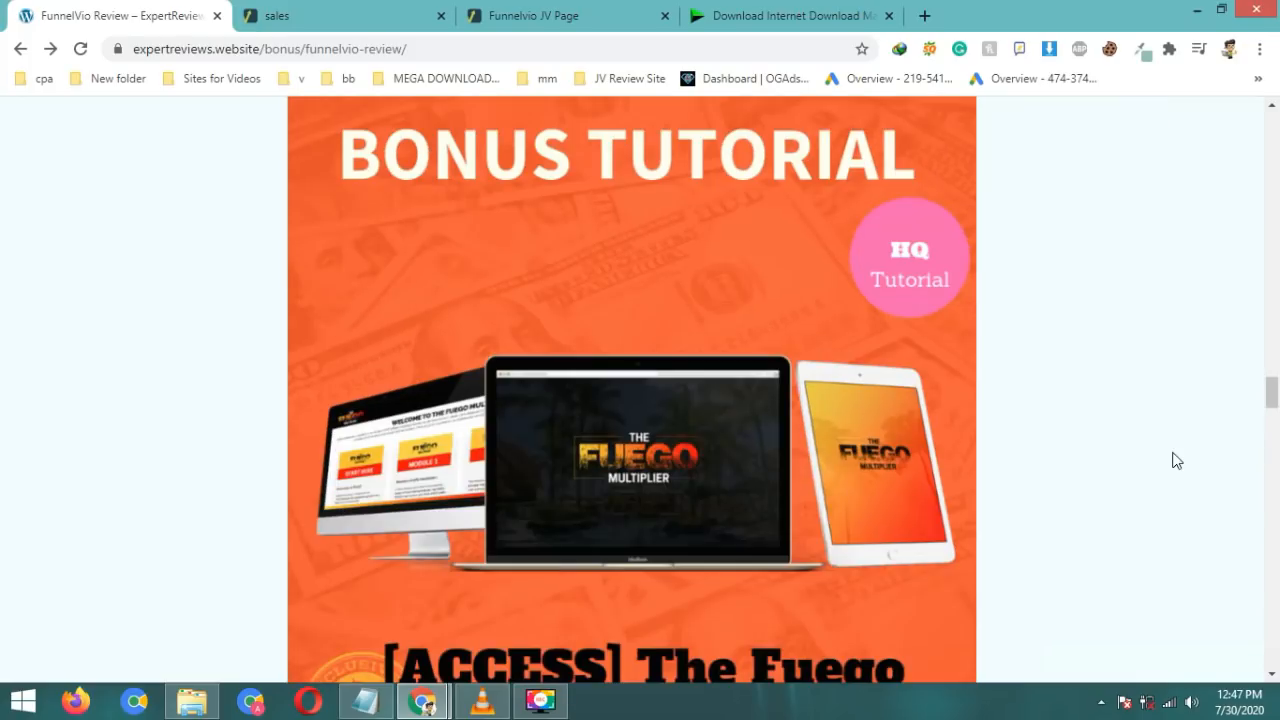
scroll(1170, 460, "down", 20)
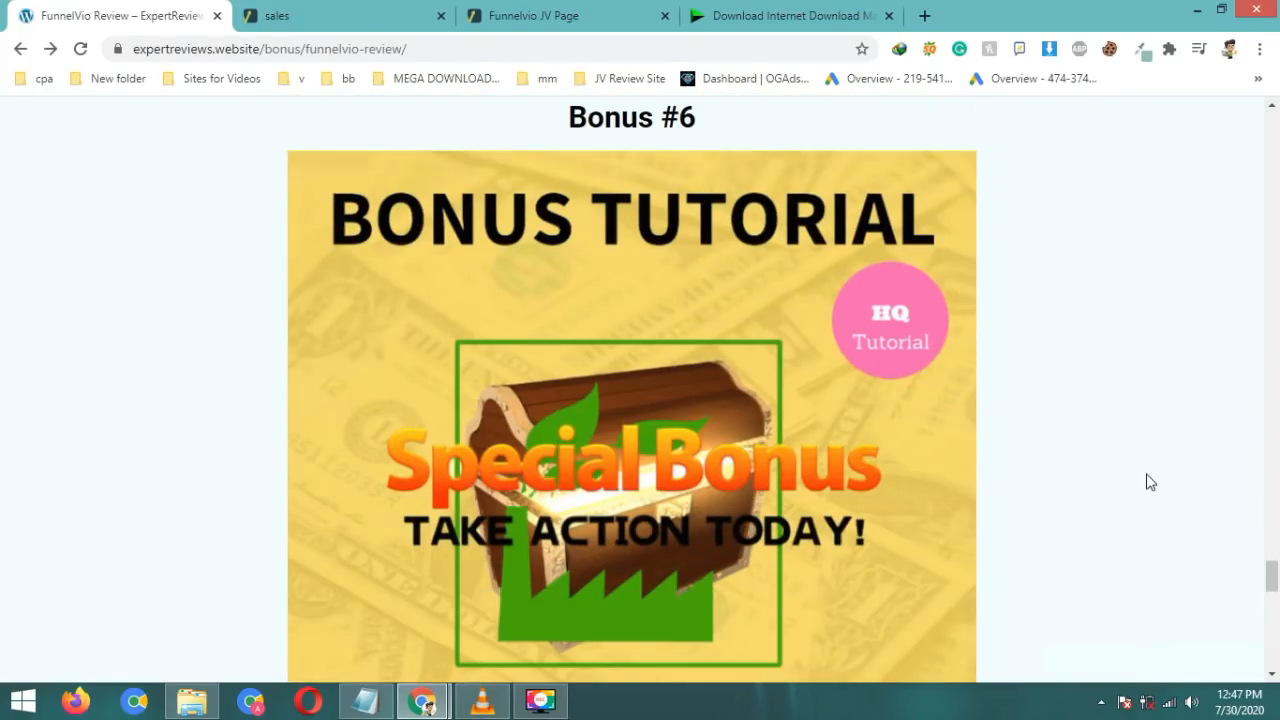
scroll(1150, 482, "up", 1)
scroll(1148, 481, "down", 5)
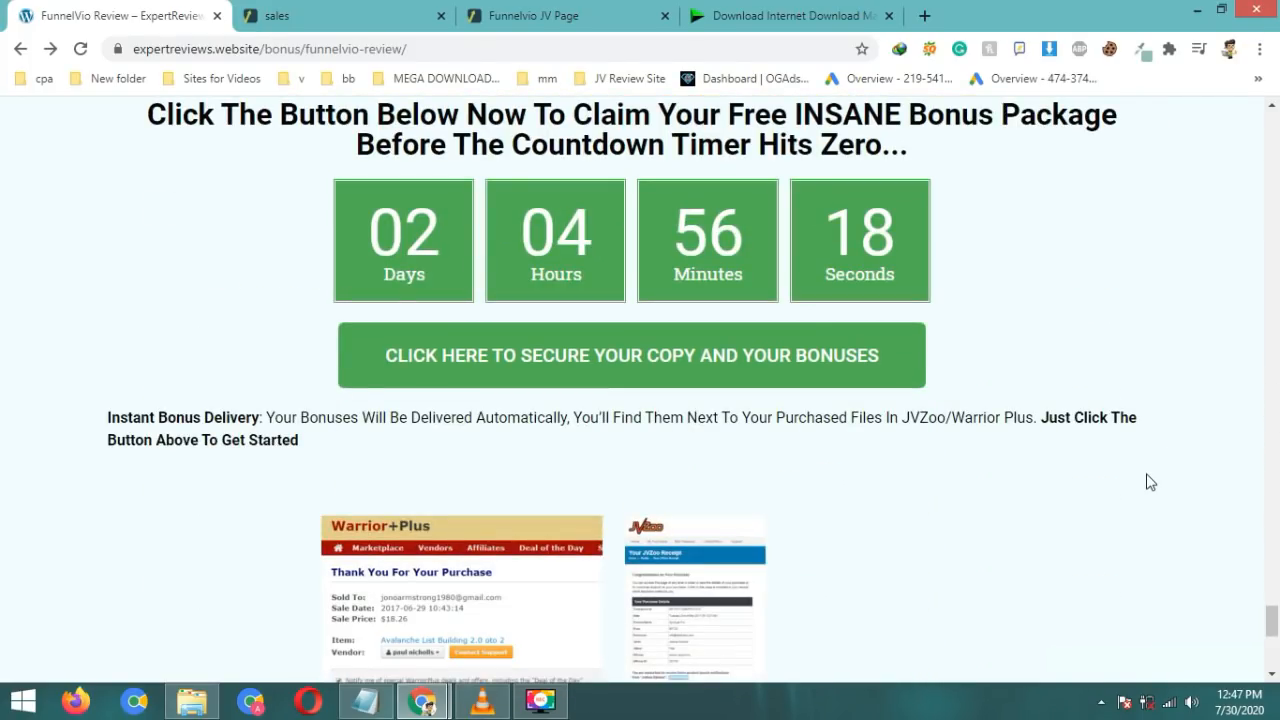